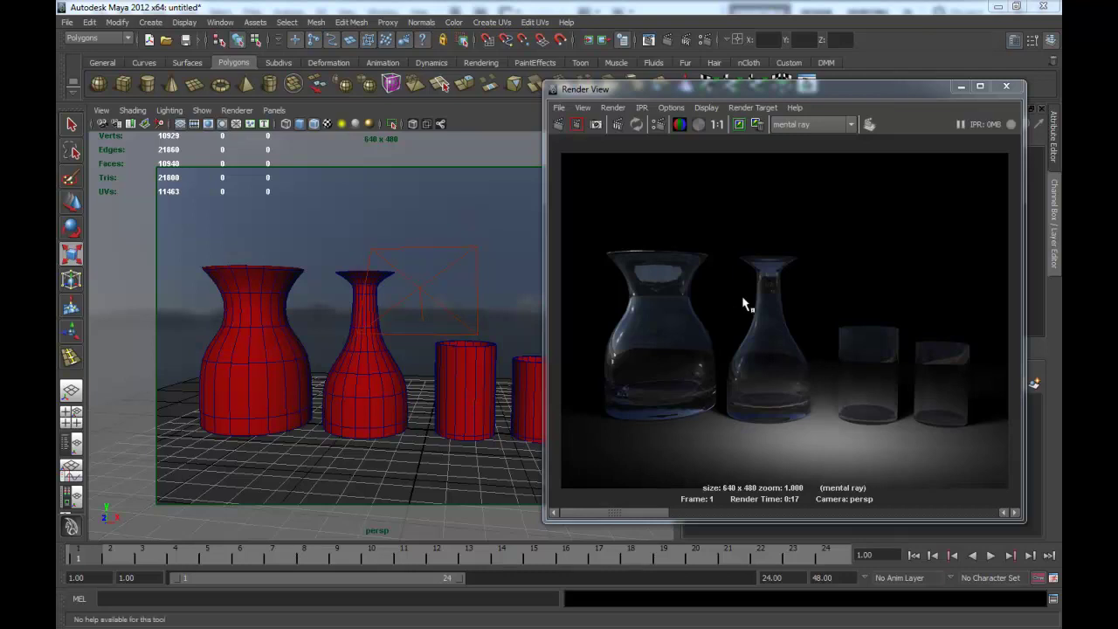
Step: Tumble the camera closer and lower to the glass vases, re-render in mental ray, and close the Render View
{"action": "mouse_move", "coordinate": [896, 90]}
{"action": "left_mouse_down"}
{"action": "mouse_move", "coordinate": [758, 106]}
{"action": "mouse_move", "coordinate": [872, 100]}
{"action": "left_mouse_up"}
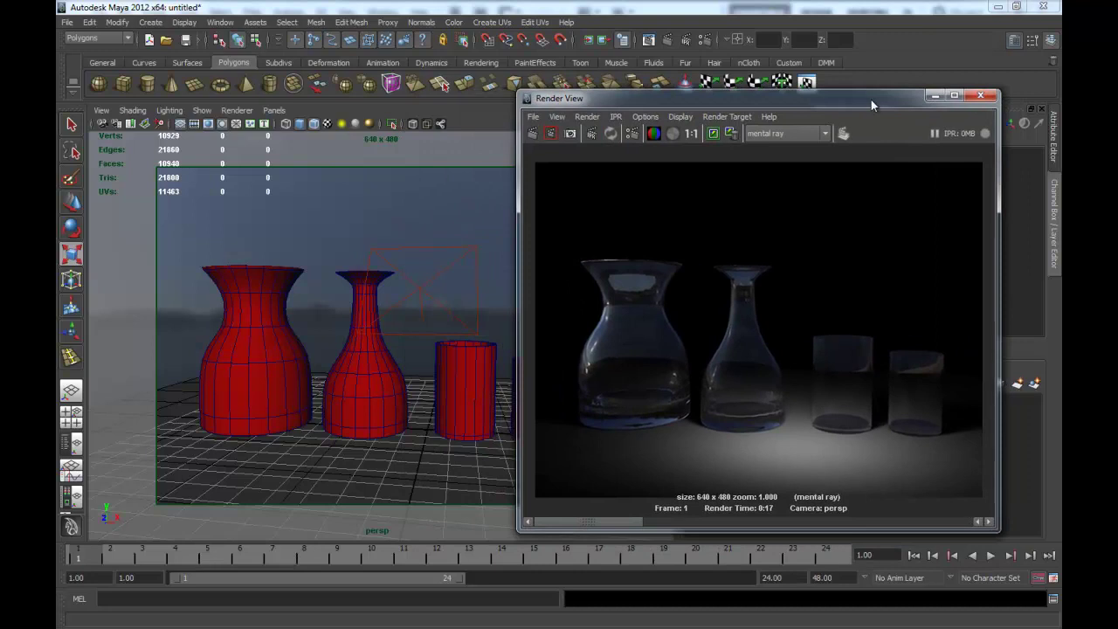
{"action": "left_click_drag", "start_coordinate": [871, 100], "coordinate": [882, 108]}
{"action": "mouse_move", "coordinate": [471, 340]}
{"action": "left_mouse_down", "text": "alt"}
{"action": "mouse_move", "coordinate": [408, 369]}
{"action": "mouse_move", "coordinate": [429, 379]}
{"action": "mouse_move", "coordinate": [310, 400]}
{"action": "mouse_move", "coordinate": [419, 375]}
{"action": "mouse_move", "coordinate": [451, 376]}
{"action": "mouse_move", "coordinate": [444, 390]}
{"action": "mouse_move", "coordinate": [429, 379]}
{"action": "mouse_move", "coordinate": [452, 379]}
{"action": "mouse_move", "coordinate": [457, 358]}
{"action": "left_mouse_up", "text": "alt"}
{"action": "left_click", "coordinate": [542, 141]}
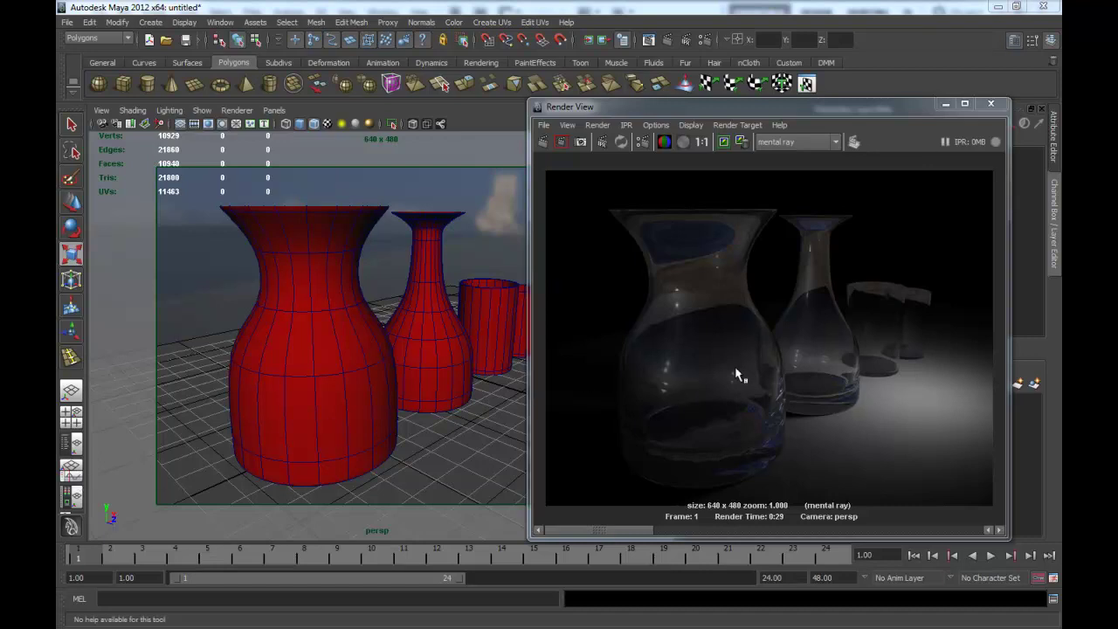
{"action": "left_click", "coordinate": [991, 106]}
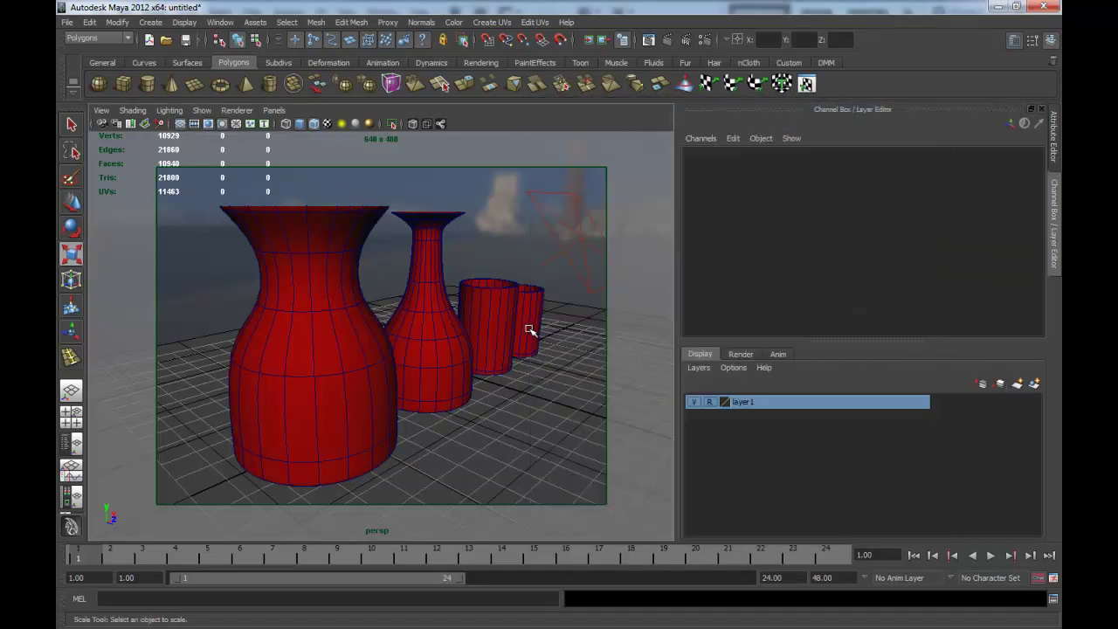
Step: Start a new scene without saving, then add a polygon plane scaled up to 24.525
{"action": "mouse_move", "coordinate": [531, 325]}
{"action": "left_mouse_down", "text": "alt"}
{"action": "mouse_move", "coordinate": [445, 364]}
{"action": "mouse_move", "coordinate": [339, 359]}
{"action": "left_mouse_up", "text": "alt"}
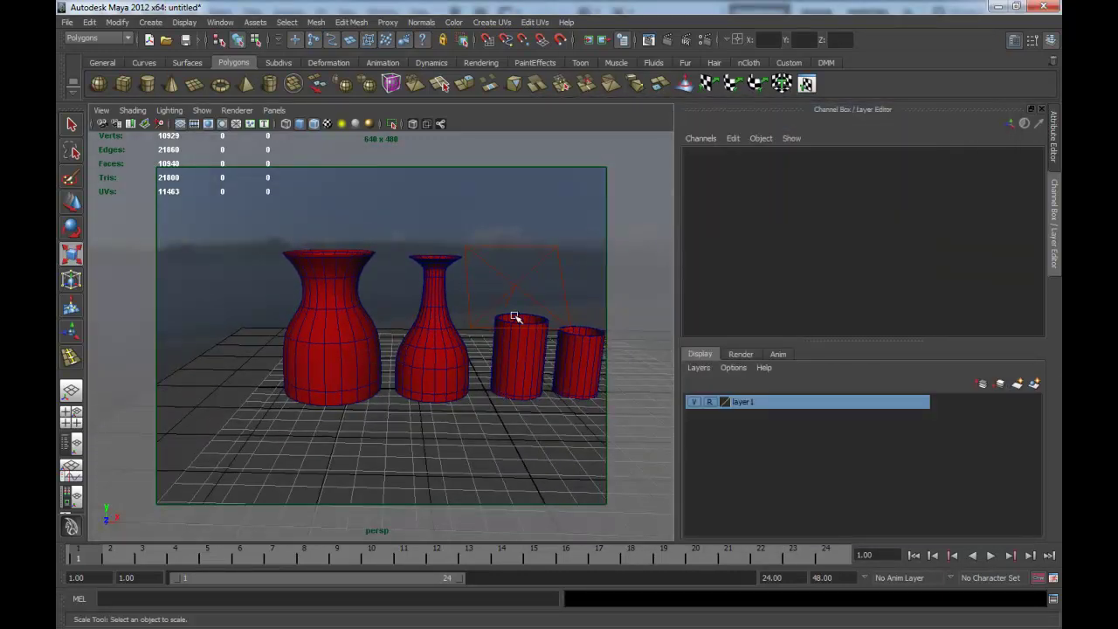
{"action": "key", "text": "ctrl+n"}
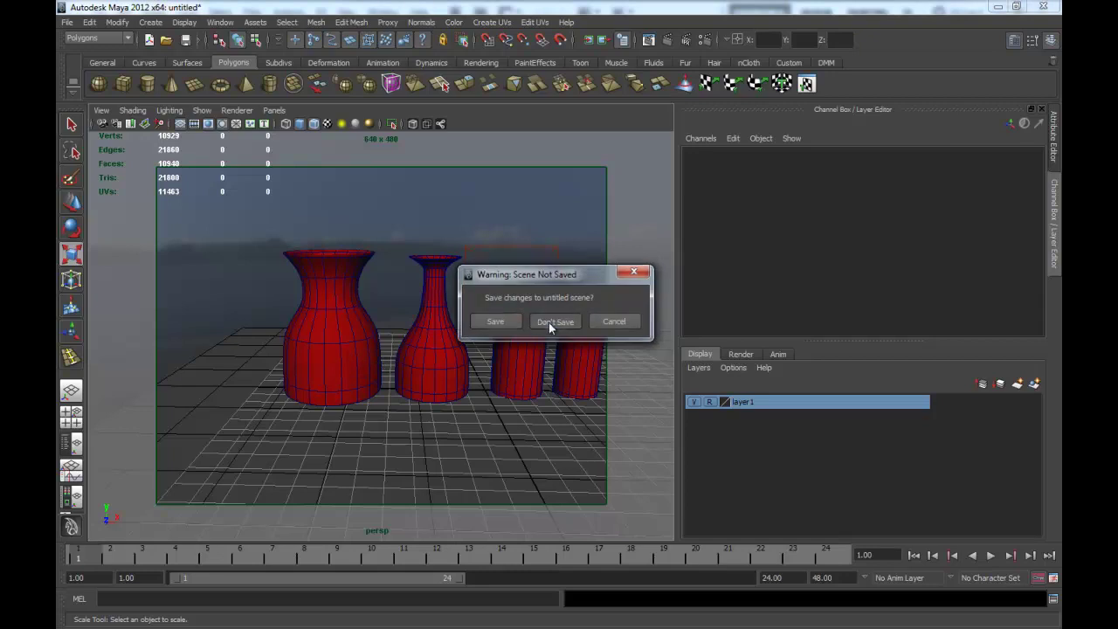
{"action": "left_click", "coordinate": [548, 323]}
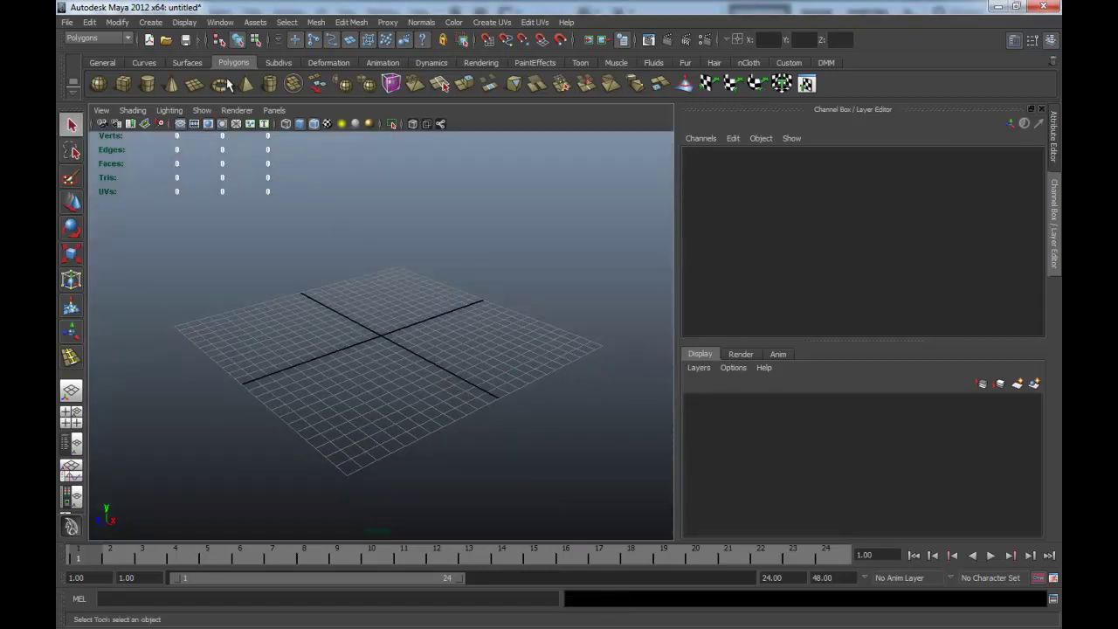
{"action": "left_click", "coordinate": [195, 84]}
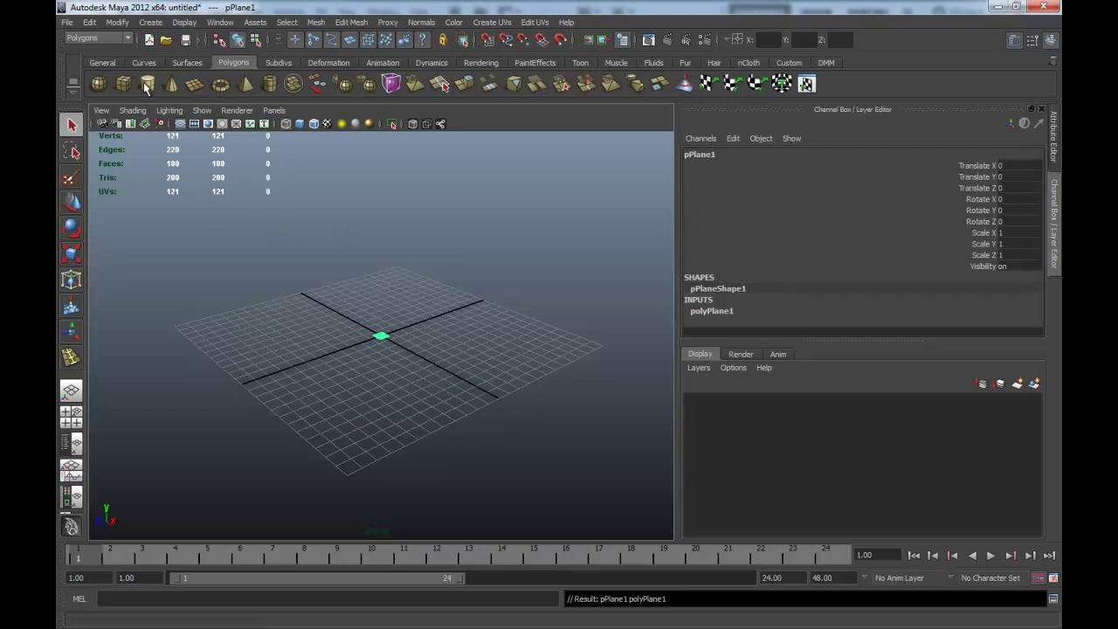
{"action": "key", "text": "r"}
{"action": "mouse_move", "coordinate": [409, 348]}
{"action": "middle_mouse_down"}
{"action": "mouse_move", "coordinate": [416, 308]}
{"action": "mouse_move", "coordinate": [589, 205]}
{"action": "mouse_move", "coordinate": [595, 214]}
{"action": "middle_mouse_up"}
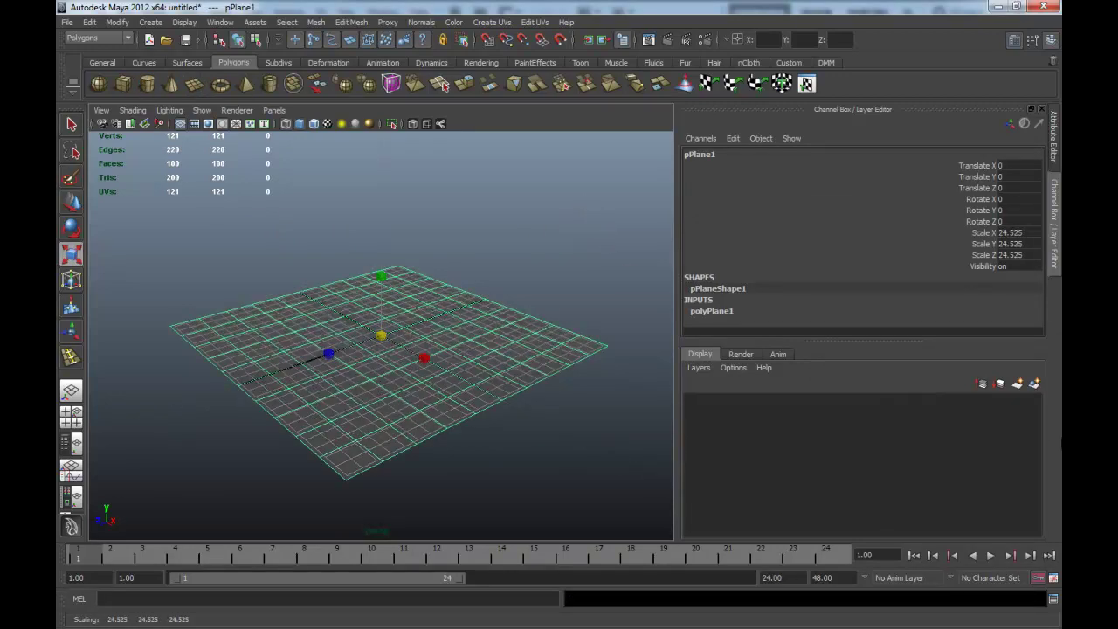
Step: Add the ground plane to a new layer1 and set that layer to Reference
{"action": "left_click", "coordinate": [1017, 384]}
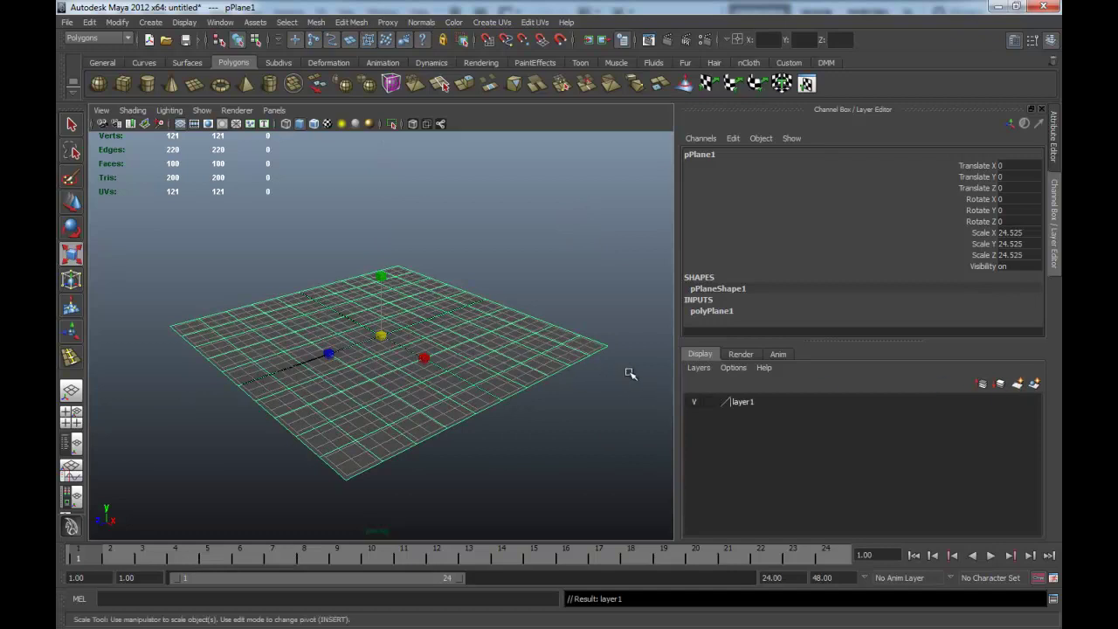
{"action": "left_click", "coordinate": [743, 401]}
{"action": "right_click", "coordinate": [747, 403]}
{"action": "left_click", "coordinate": [797, 422]}
{"action": "left_click", "coordinate": [709, 401]}
{"action": "left_click", "coordinate": [709, 402]}
Step: Deselect the plane, lower the camera to a grazing view, and pick the polygon cylinder
{"action": "left_click", "coordinate": [382, 410]}
{"action": "left_click_drag", "start_coordinate": [381, 409], "coordinate": [295, 379], "text": "alt"}
{"action": "right_click_drag", "start_coordinate": [295, 379], "coordinate": [472, 382], "text": "alt"}
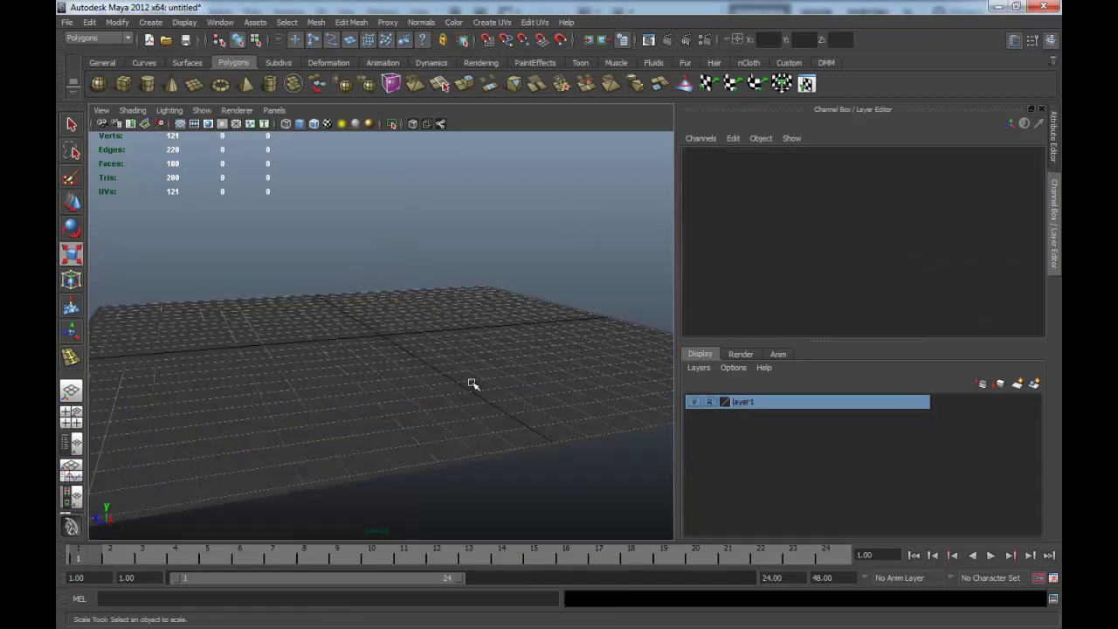
{"action": "middle_click_drag", "start_coordinate": [472, 382], "coordinate": [420, 369], "text": "alt"}
{"action": "left_click", "coordinate": [150, 84]}
Step: Place a polygon cylinder on the ground and flatten it to a thin disc (scale Y 0.22)
{"action": "left_click", "coordinate": [381, 325]}
{"action": "mouse_move", "coordinate": [382, 277]}
{"action": "left_mouse_down"}
{"action": "mouse_move", "coordinate": [382, 307]}
{"action": "mouse_move", "coordinate": [382, 252]}
{"action": "left_mouse_up"}
{"action": "key", "text": "w"}
{"action": "scroll", "coordinate": [472, 273], "scroll_direction": "up", "scroll_amount": 3}
Step: Move the cylinder's pivot to its base and raise it to Translate Y 0.22
{"action": "key", "text": "Insert"}
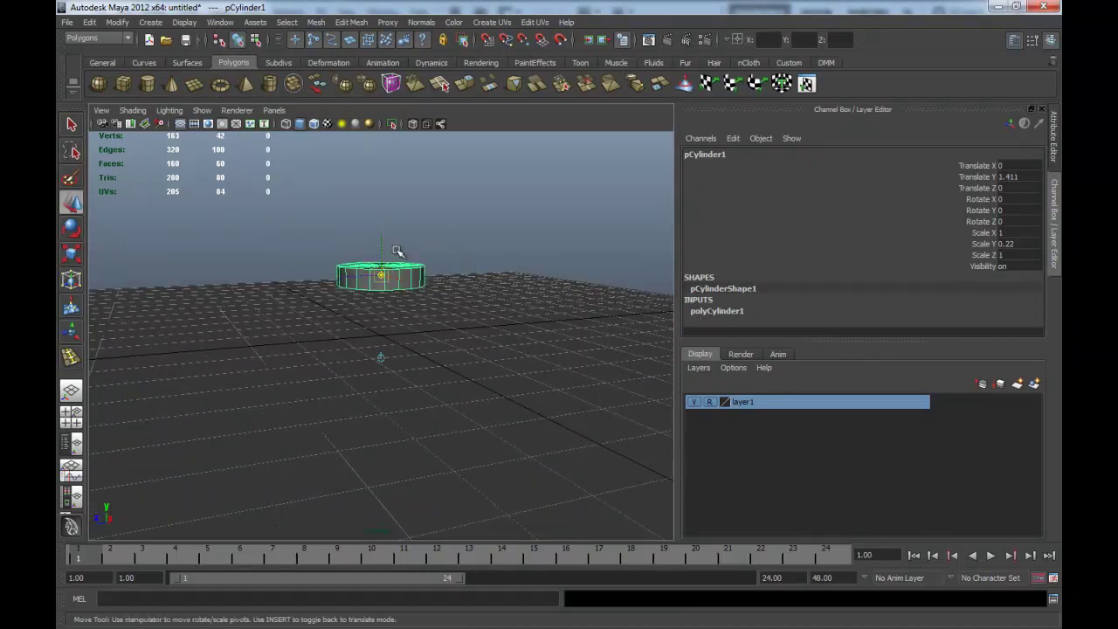
{"action": "left_click", "coordinate": [384, 248]}
{"action": "key", "text": "Insert"}
{"action": "left_click", "coordinate": [378, 275]}
{"action": "key", "text": "Insert"}
{"action": "left_click_drag", "start_coordinate": [383, 253], "coordinate": [384, 262]}
{"action": "key", "text": "Insert"}
{"action": "left_click", "coordinate": [381, 248]}
{"action": "middle_click_drag", "start_coordinate": [375, 339], "coordinate": [383, 337]}
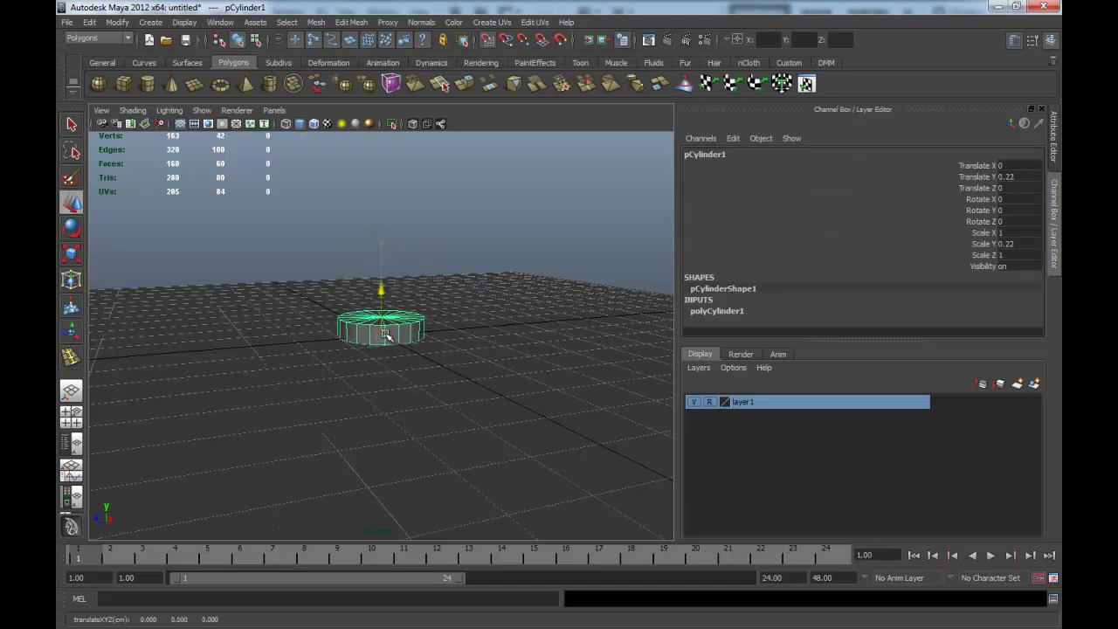
{"action": "left_click_drag", "start_coordinate": [398, 349], "coordinate": [393, 356], "text": "alt"}
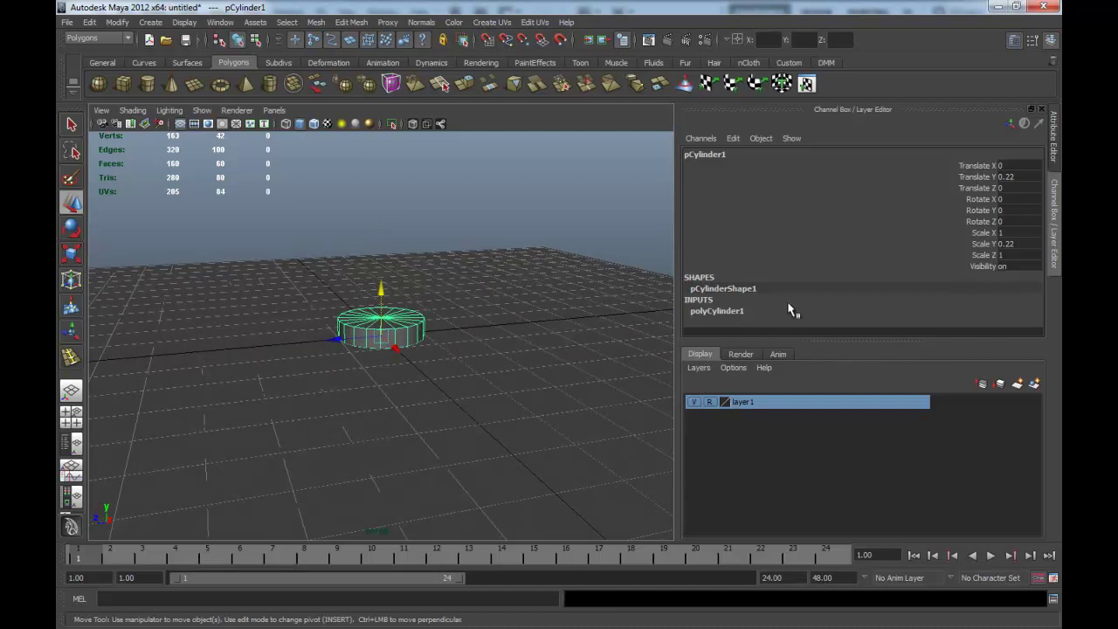
Step: Try polyCylinder1 Subdivisions Caps of 2 and 3, then settle on 0
{"action": "left_click", "coordinate": [712, 312]}
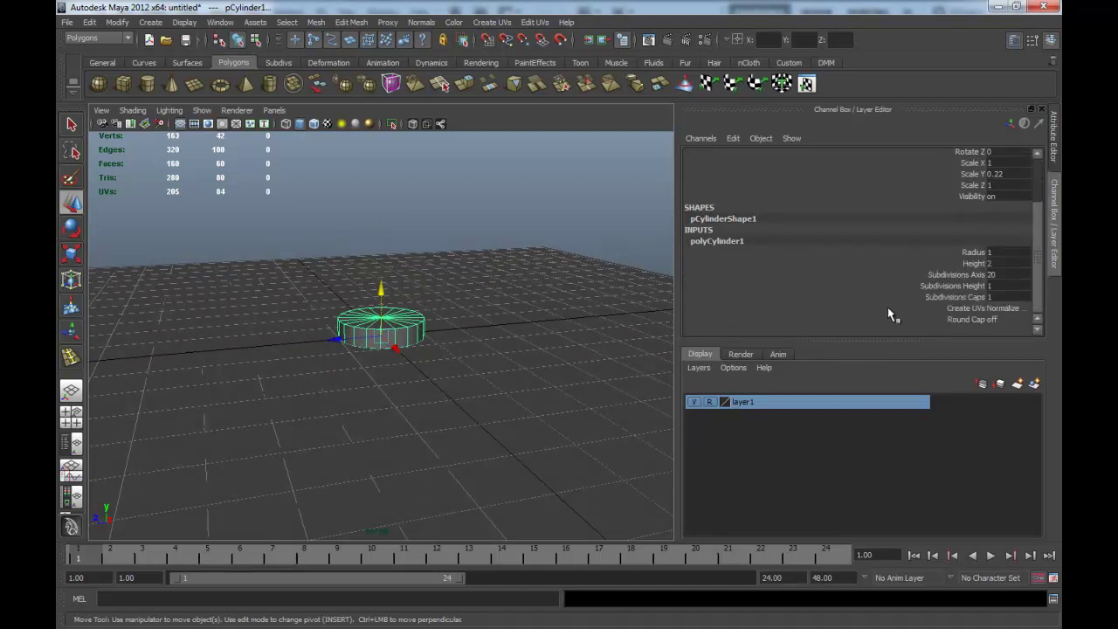
{"action": "left_click", "coordinate": [948, 297]}
{"action": "left_click", "coordinate": [1001, 294]}
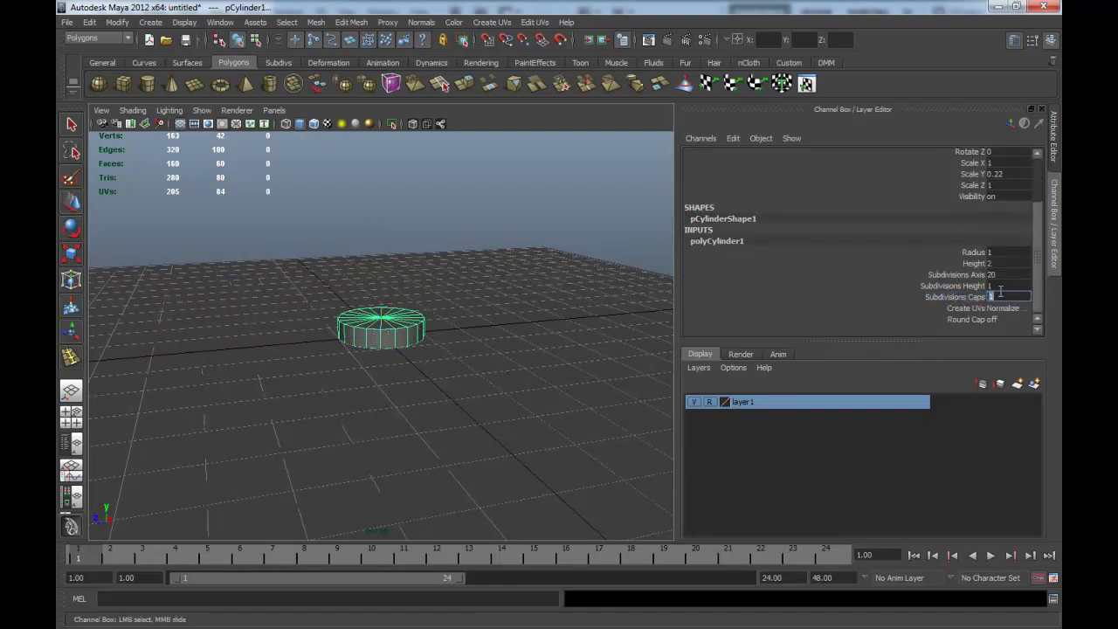
{"action": "type", "text": "2"}
{"action": "key", "text": "Return"}
{"action": "mouse_move", "coordinate": [556, 318]}
{"action": "left_mouse_down", "text": "alt"}
{"action": "mouse_move", "coordinate": [505, 358]}
{"action": "mouse_move", "coordinate": [484, 407]}
{"action": "mouse_move", "coordinate": [505, 340]}
{"action": "mouse_move", "coordinate": [440, 348]}
{"action": "left_mouse_up", "text": "alt"}
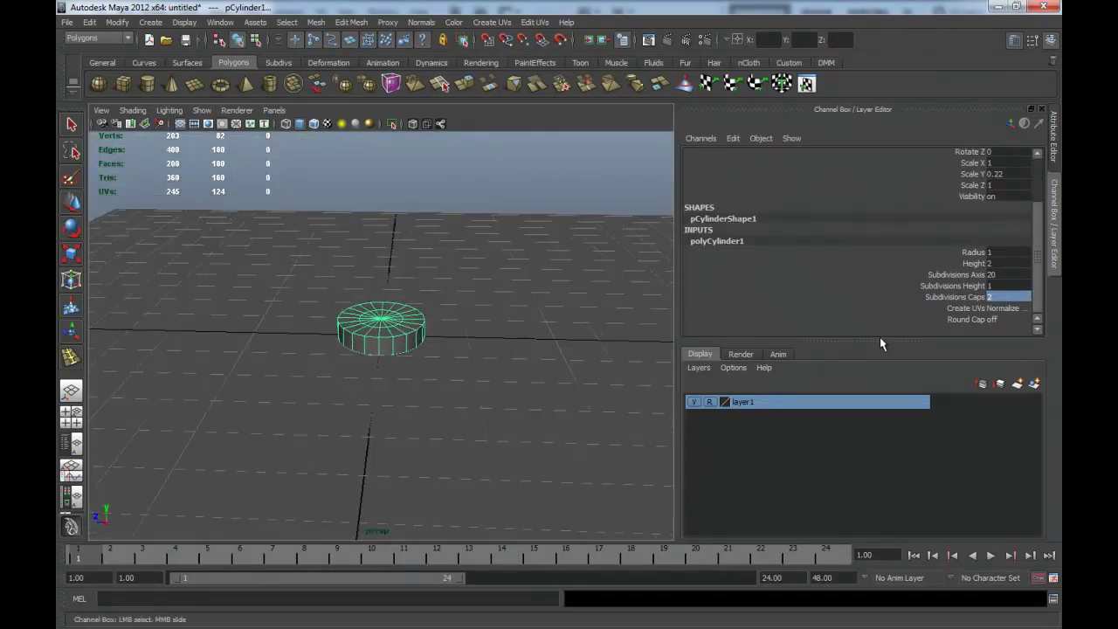
{"action": "left_click", "coordinate": [1011, 297]}
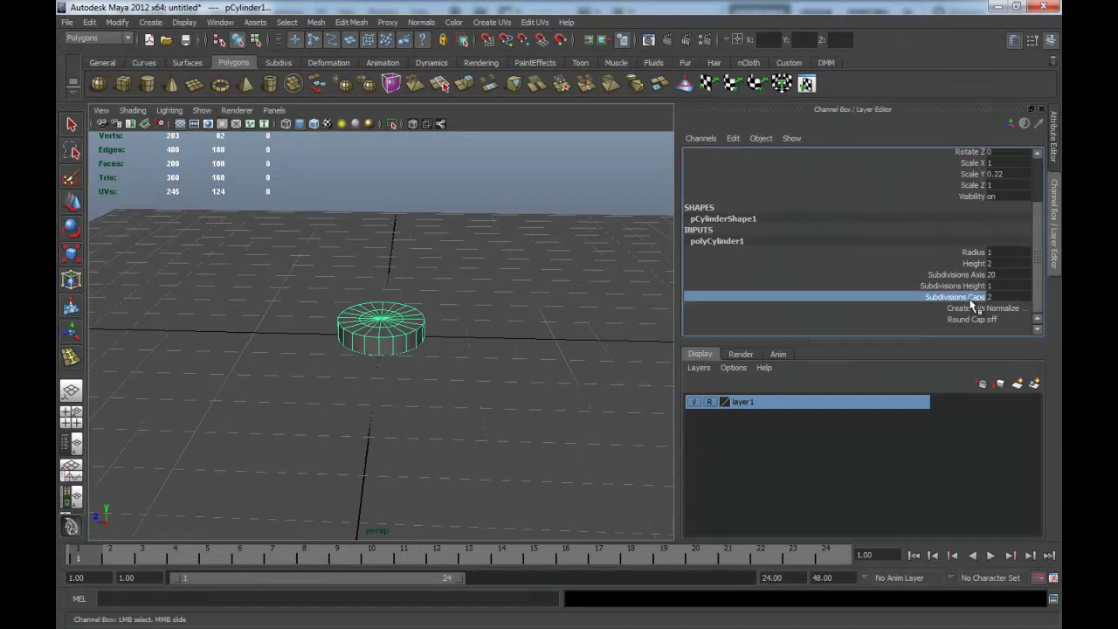
{"action": "type", "text": "3"}
{"action": "key", "text": "Return"}
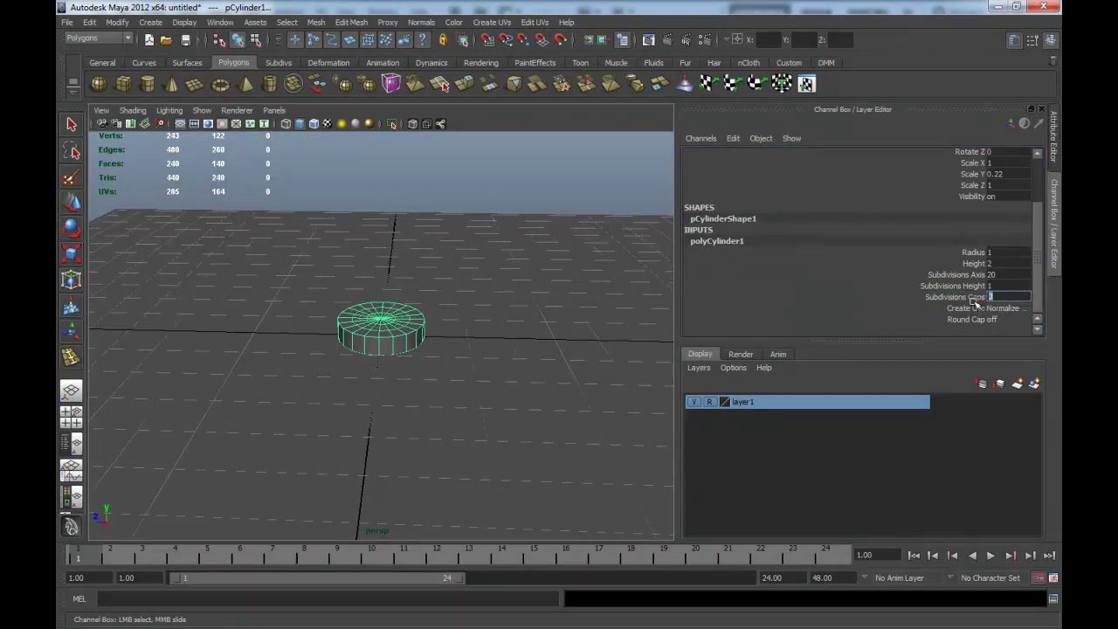
{"action": "scroll", "coordinate": [537, 382], "scroll_direction": "up", "scroll_amount": 3}
{"action": "mouse_move", "coordinate": [536, 382]}
{"action": "left_mouse_down", "text": "alt"}
{"action": "mouse_move", "coordinate": [308, 288]}
{"action": "mouse_move", "coordinate": [440, 254]}
{"action": "left_mouse_up", "text": "alt"}
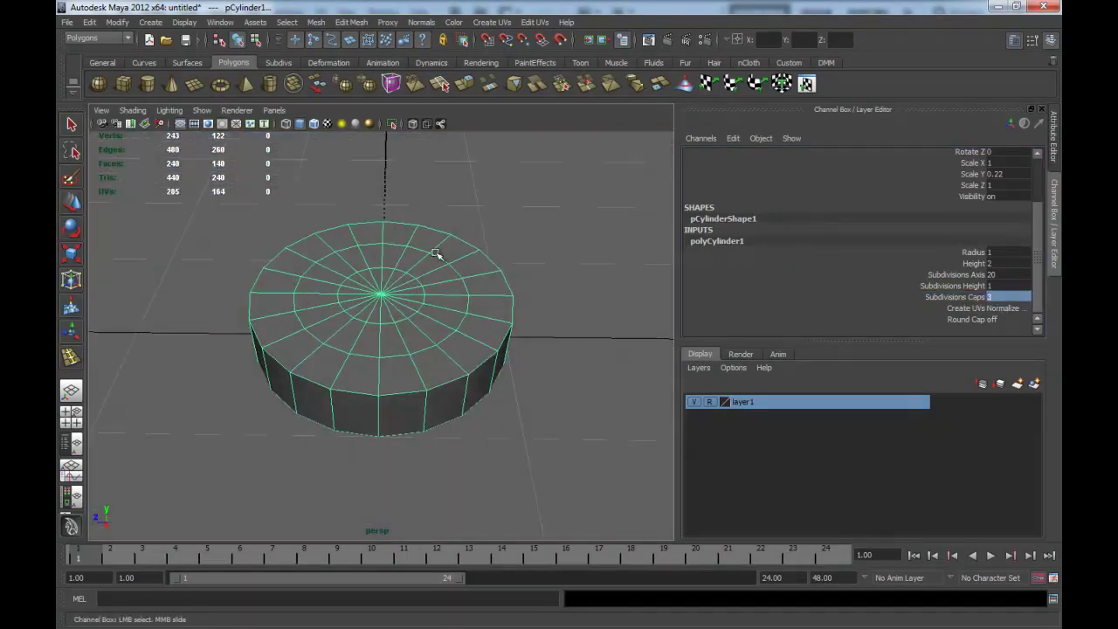
{"action": "double_click", "coordinate": [1012, 298]}
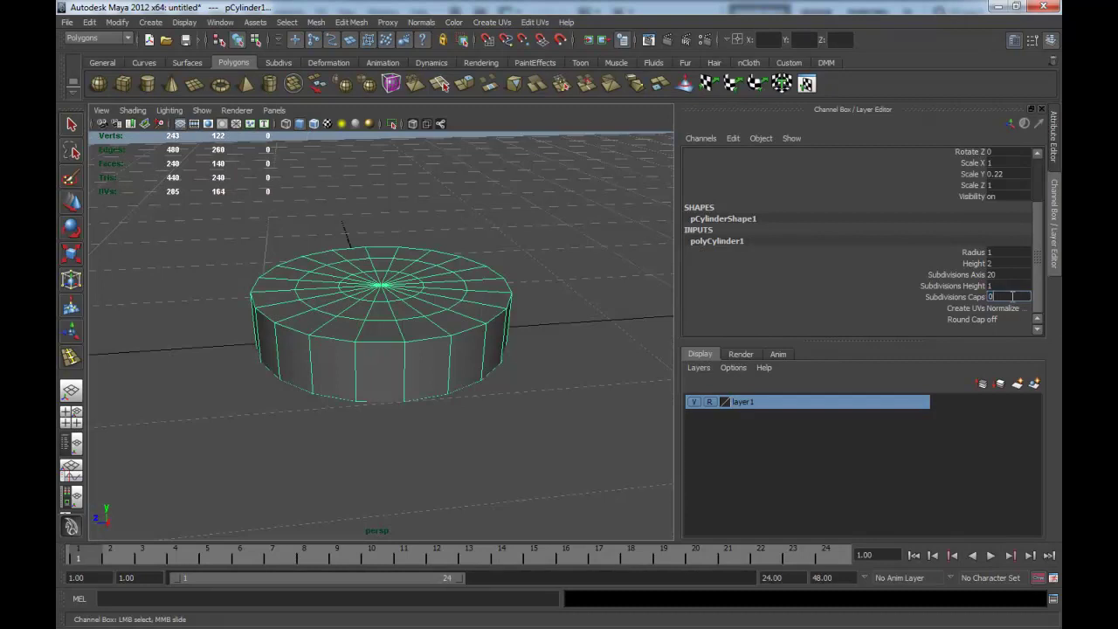
{"action": "key", "text": "Return"}
Step: Switch to Face mode and select the cylinder's top face
{"action": "mouse_move", "coordinate": [429, 326]}
{"action": "left_mouse_down", "text": "alt"}
{"action": "mouse_move", "coordinate": [337, 306]}
{"action": "mouse_move", "coordinate": [465, 325]}
{"action": "left_mouse_up", "text": "alt"}
{"action": "right_click", "coordinate": [354, 319]}
{"action": "left_click", "coordinate": [370, 305]}
Step: Extrude the top face up into a tall cylinder, then extrude and scale it in for a rim
{"action": "mouse_move", "coordinate": [491, 262]}
{"action": "left_mouse_down", "text": "alt"}
{"action": "mouse_move", "coordinate": [480, 244]}
{"action": "mouse_move", "coordinate": [417, 264]}
{"action": "mouse_move", "coordinate": [441, 294]}
{"action": "mouse_move", "coordinate": [400, 330]}
{"action": "left_mouse_up", "text": "alt"}
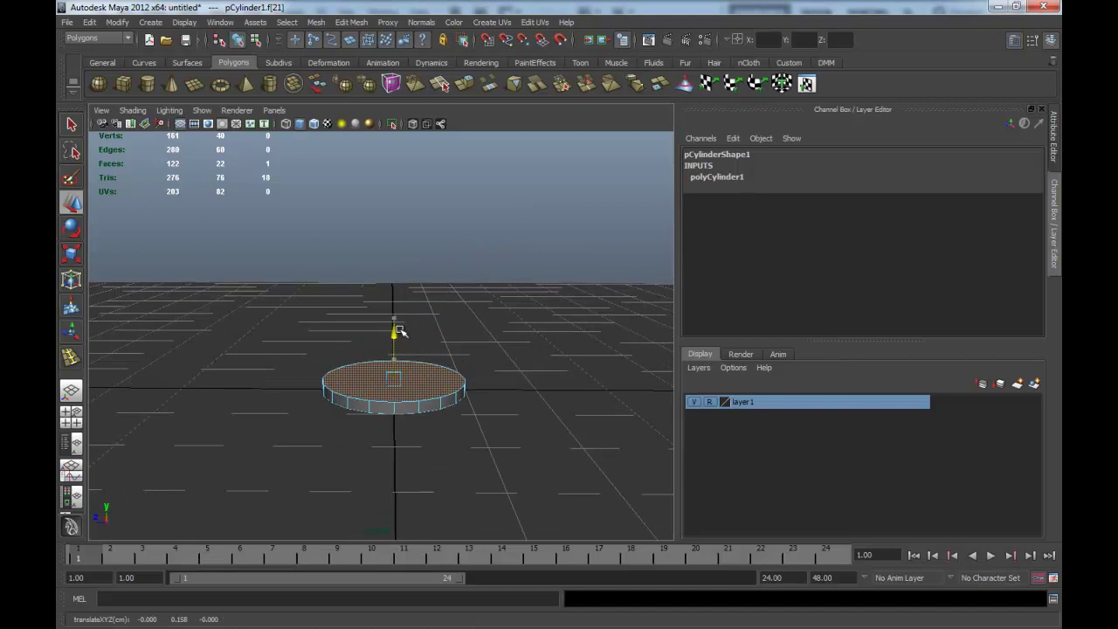
{"action": "left_click", "coordinate": [470, 87]}
{"action": "mouse_move", "coordinate": [394, 330]}
{"action": "left_mouse_down"}
{"action": "mouse_move", "coordinate": [397, 130]}
{"action": "mouse_move", "coordinate": [384, 218]}
{"action": "mouse_move", "coordinate": [355, 239]}
{"action": "left_mouse_up"}
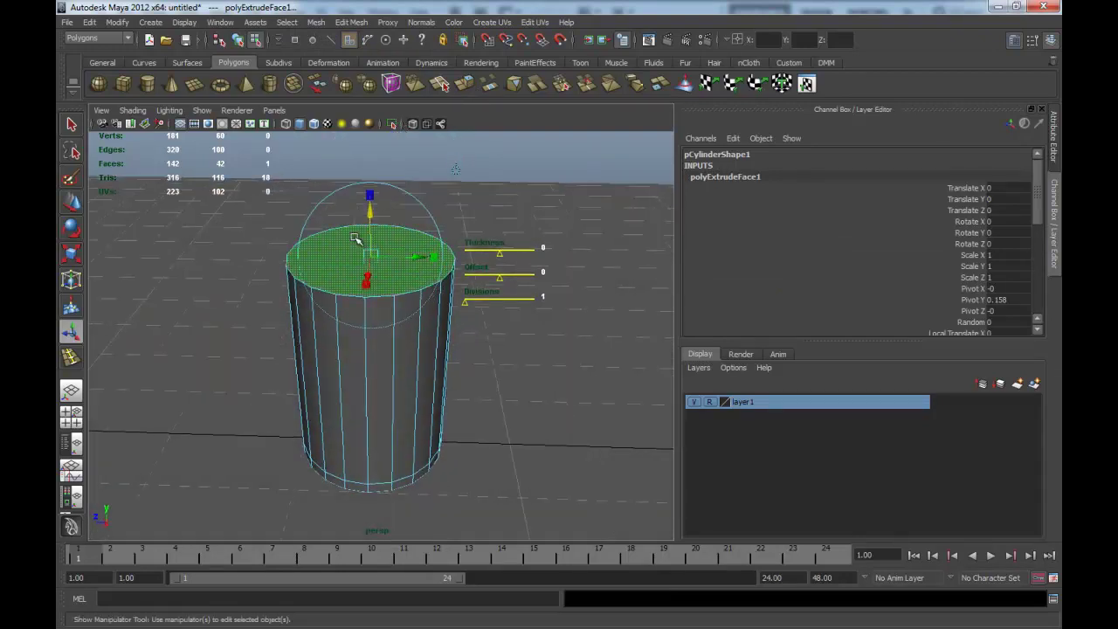
{"action": "left_click", "coordinate": [470, 87]}
{"action": "key", "text": "r"}
{"action": "left_click_drag", "start_coordinate": [374, 261], "coordinate": [369, 256]}
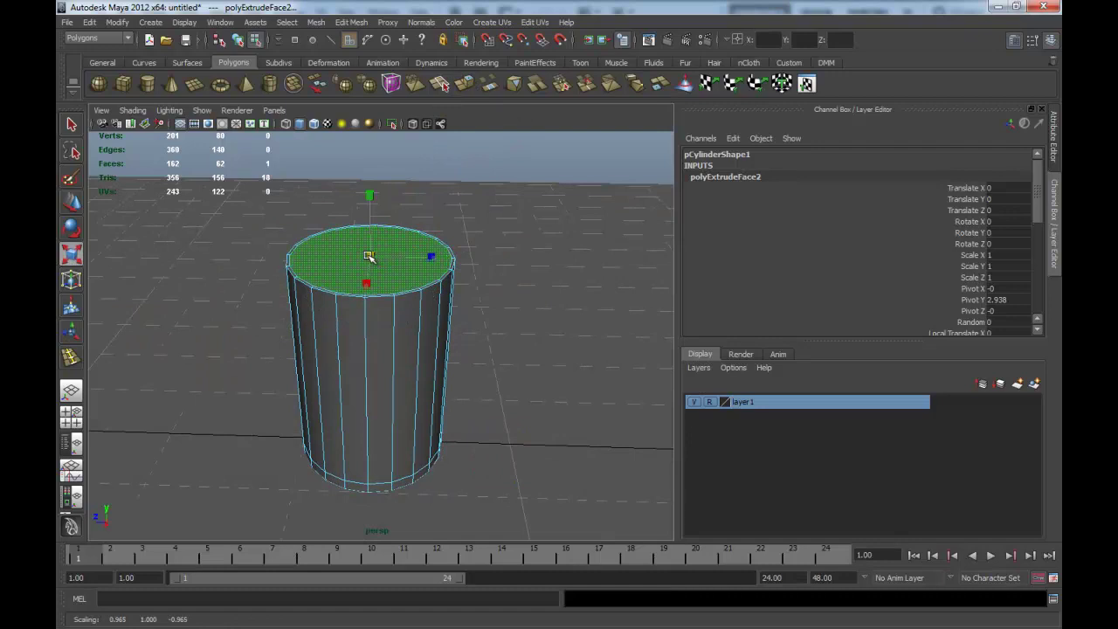
Step: Extrude the top face down to hollow the tumbler, view it in wireframe, and render a preview
{"action": "left_click", "coordinate": [468, 85]}
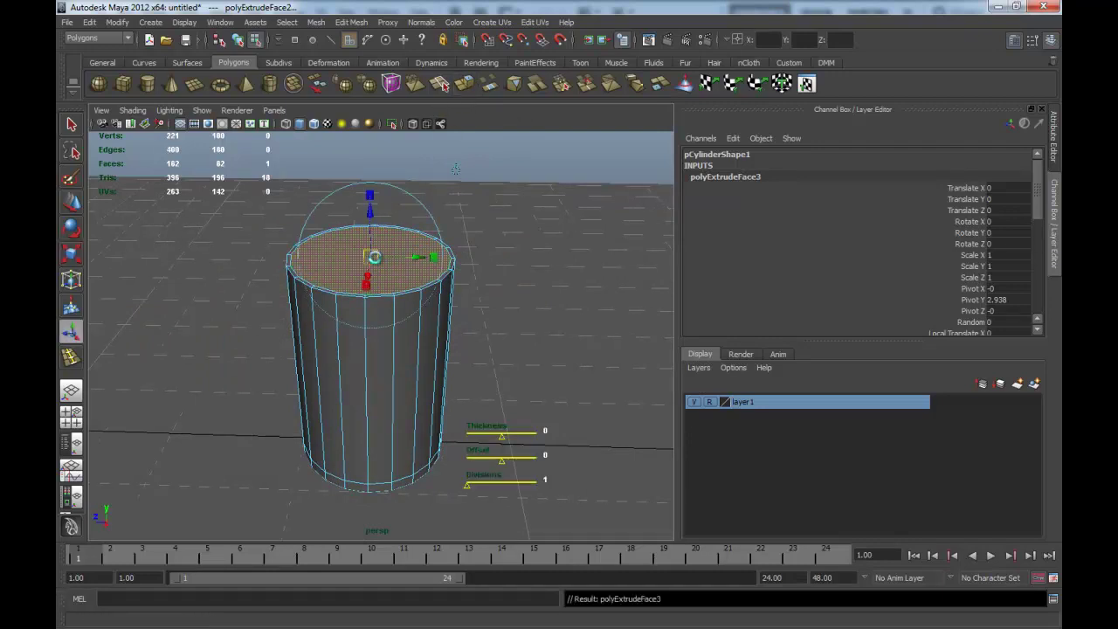
{"action": "mouse_move", "coordinate": [370, 211]}
{"action": "left_mouse_down"}
{"action": "mouse_move", "coordinate": [379, 350]}
{"action": "mouse_move", "coordinate": [393, 313]}
{"action": "mouse_move", "coordinate": [393, 301]}
{"action": "mouse_move", "coordinate": [371, 393]}
{"action": "left_mouse_up"}
{"action": "key", "text": "4"}
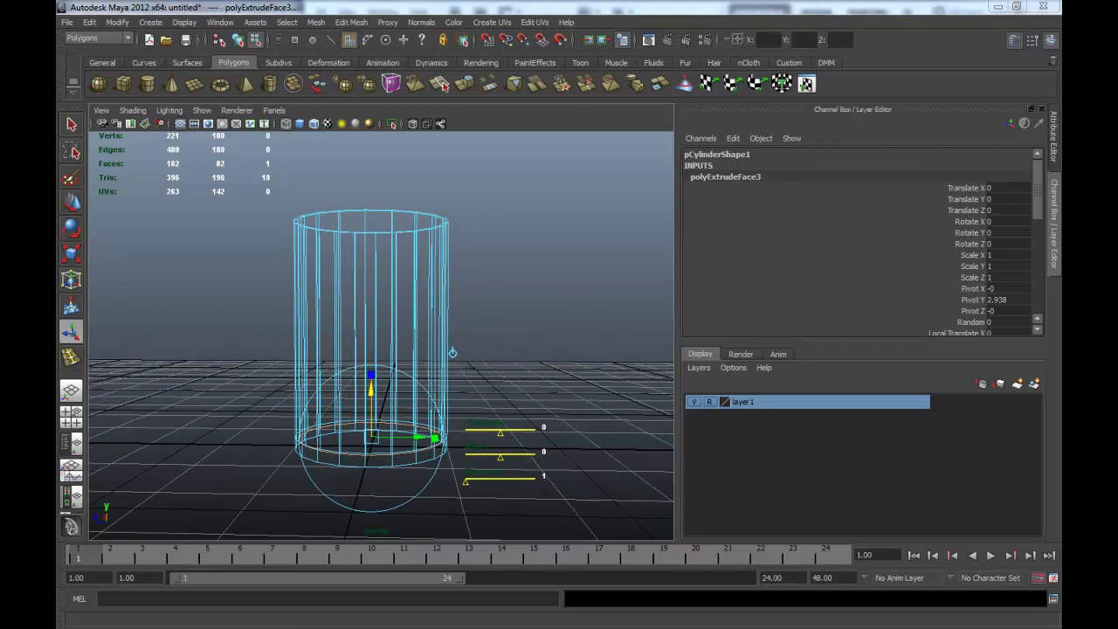
{"action": "mouse_move", "coordinate": [468, 343]}
{"action": "left_mouse_down", "text": "alt"}
{"action": "mouse_move", "coordinate": [482, 341]}
{"action": "mouse_move", "coordinate": [464, 352]}
{"action": "mouse_move", "coordinate": [475, 369]}
{"action": "mouse_move", "coordinate": [440, 297]}
{"action": "left_mouse_up", "text": "alt"}
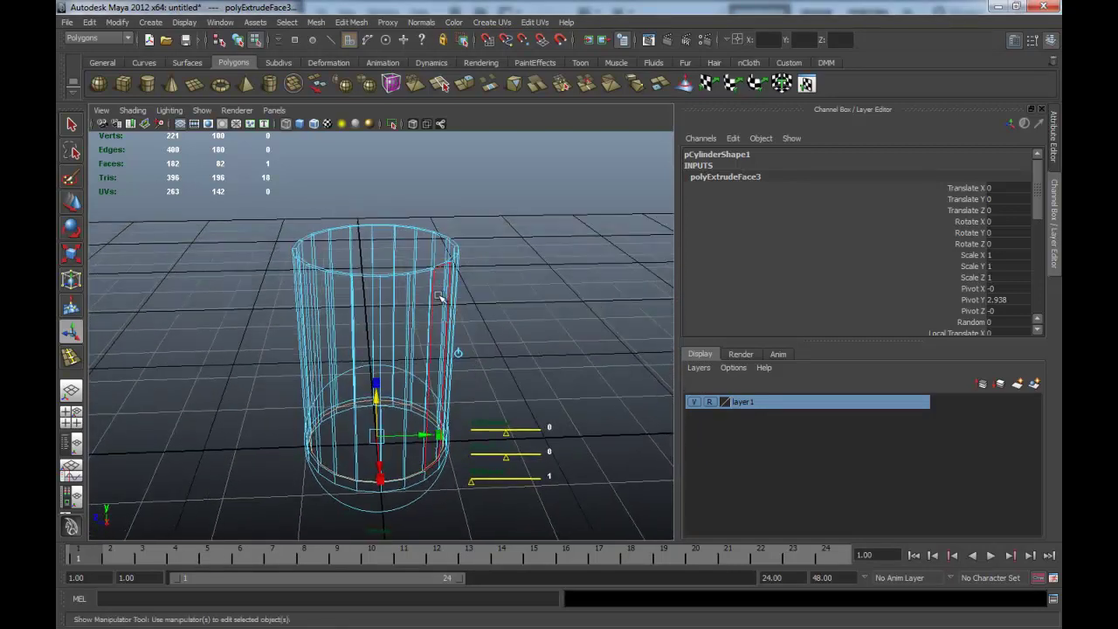
{"action": "right_click_drag", "start_coordinate": [440, 297], "coordinate": [489, 291]}
{"action": "mouse_move", "coordinate": [490, 291]}
{"action": "left_mouse_down", "text": "alt"}
{"action": "mouse_move", "coordinate": [442, 295]}
{"action": "mouse_move", "coordinate": [454, 280]}
{"action": "left_mouse_up", "text": "alt"}
{"action": "left_click", "coordinate": [664, 40]}
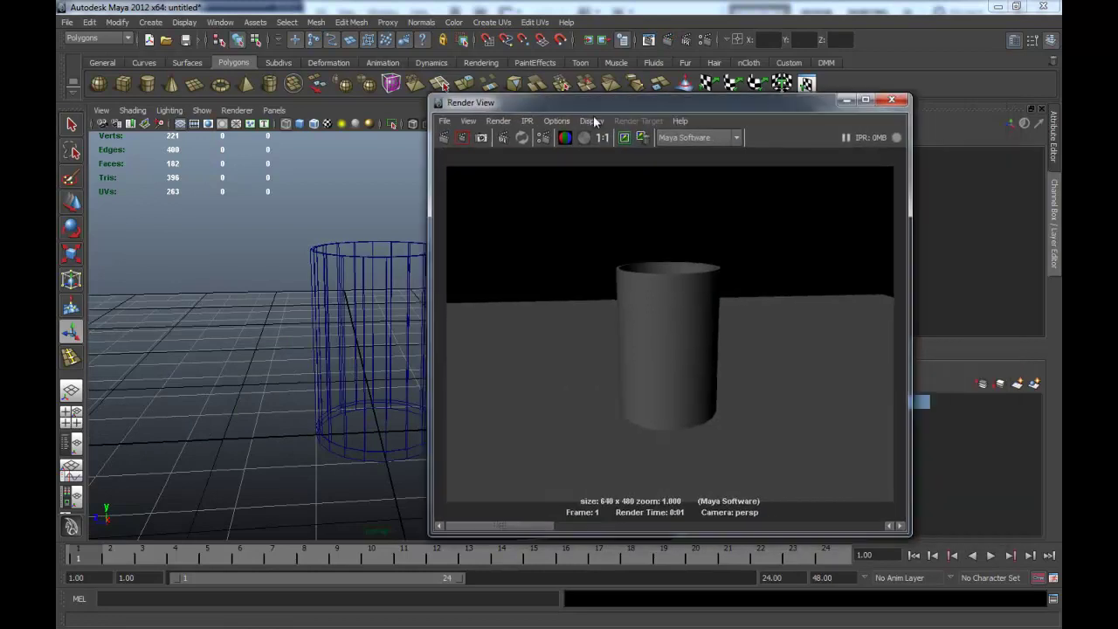
Step: Open Render Settings and switch Render Using to mental ray
{"action": "left_click_drag", "start_coordinate": [377, 241], "coordinate": [345, 254], "text": "alt"}
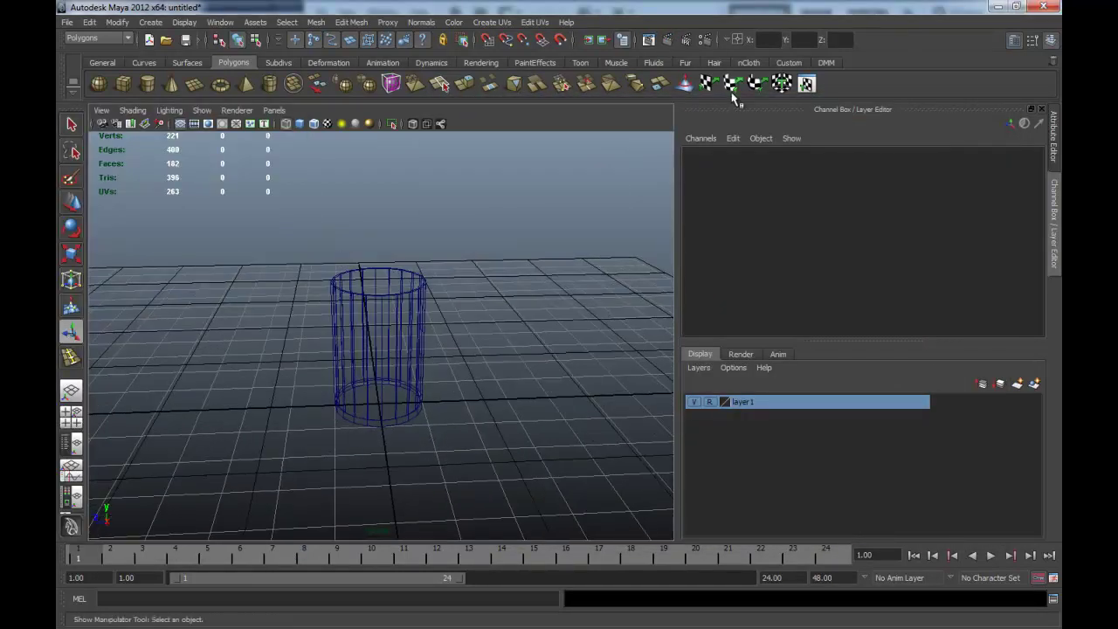
{"action": "left_click", "coordinate": [705, 40]}
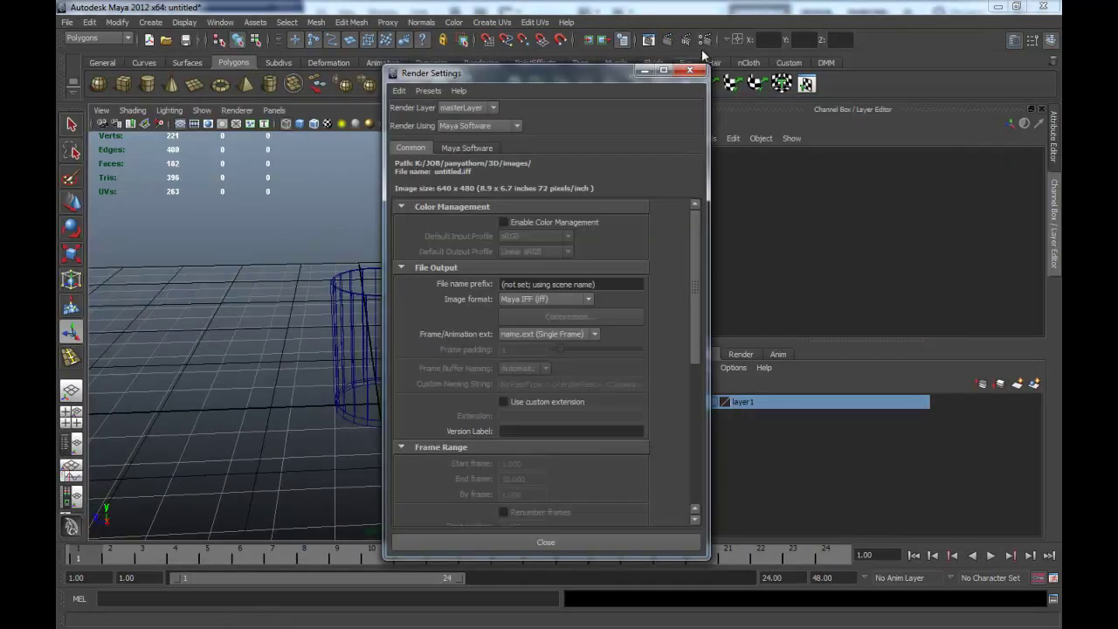
{"action": "left_click_drag", "start_coordinate": [487, 76], "coordinate": [505, 73]}
{"action": "left_click", "coordinate": [501, 123]}
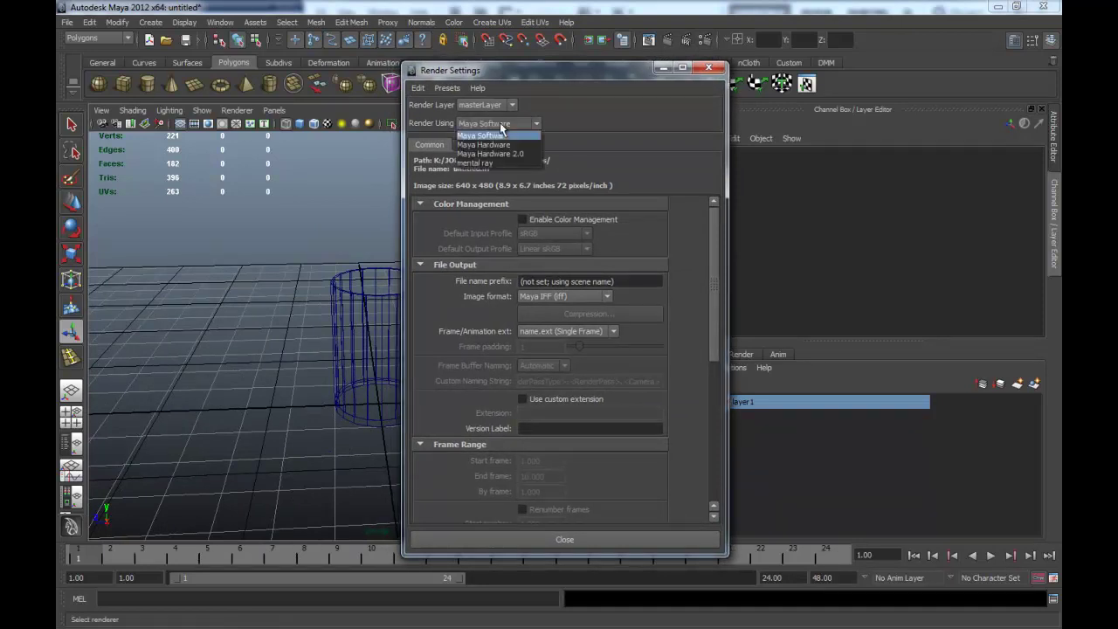
{"action": "left_click", "coordinate": [502, 163]}
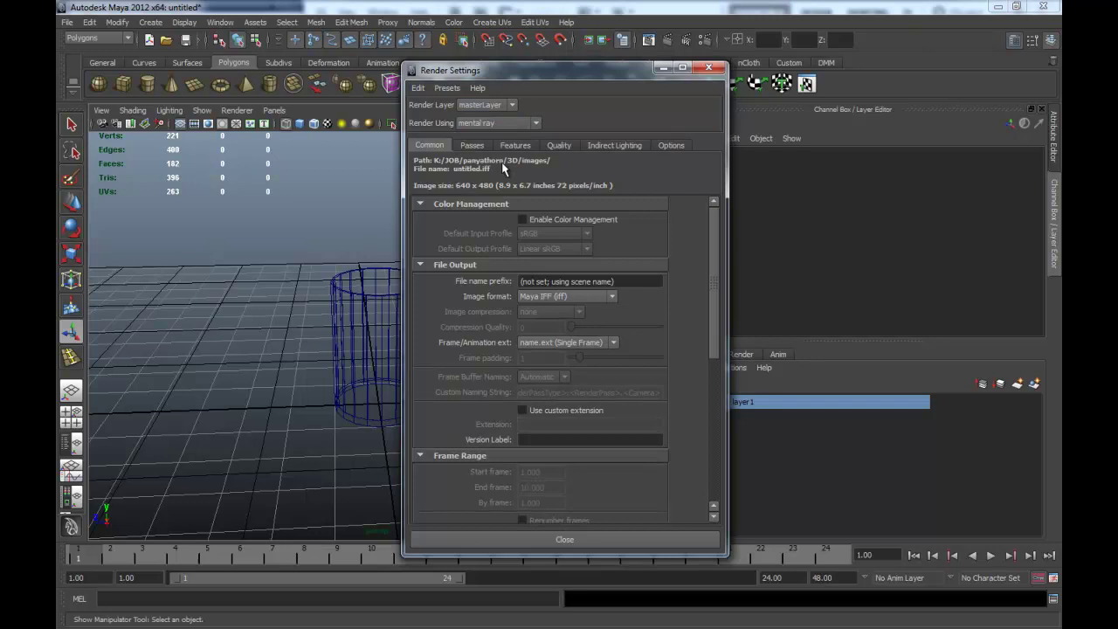
Step: Load the Mayatomr.mll plug-in in the Plug-in Manager and confirm mental ray is the renderer
{"action": "left_click", "coordinate": [221, 22]}
{"action": "mouse_move", "coordinate": [256, 95]}
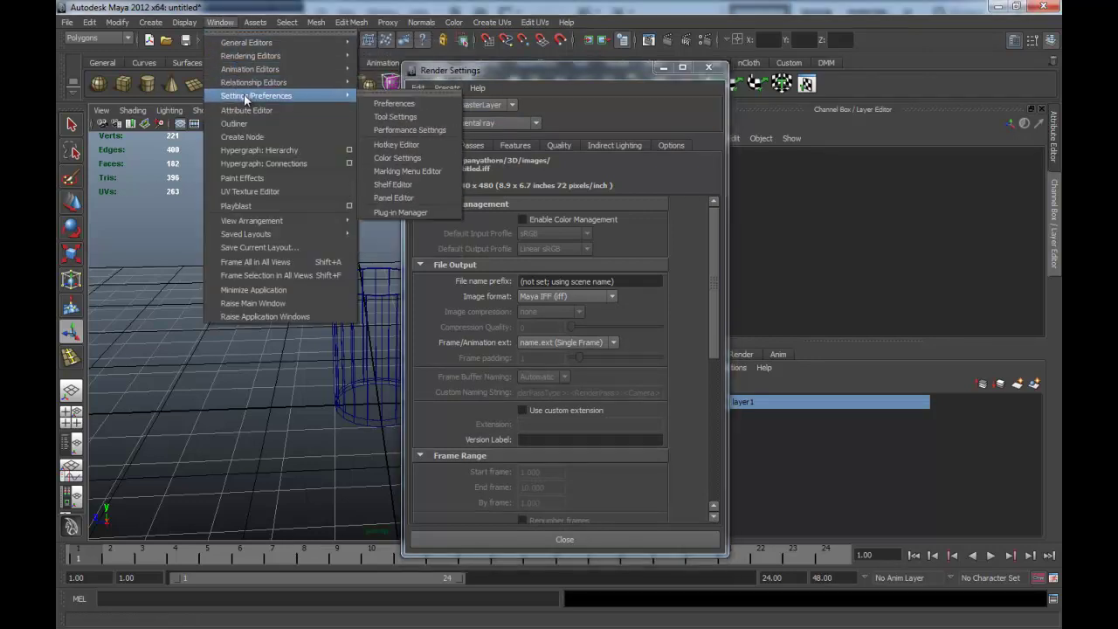
{"action": "left_click", "coordinate": [430, 214]}
{"action": "scroll", "coordinate": [408, 318], "scroll_direction": "down", "scroll_amount": 3}
{"action": "scroll", "coordinate": [408, 319], "scroll_direction": "up", "scroll_amount": 2}
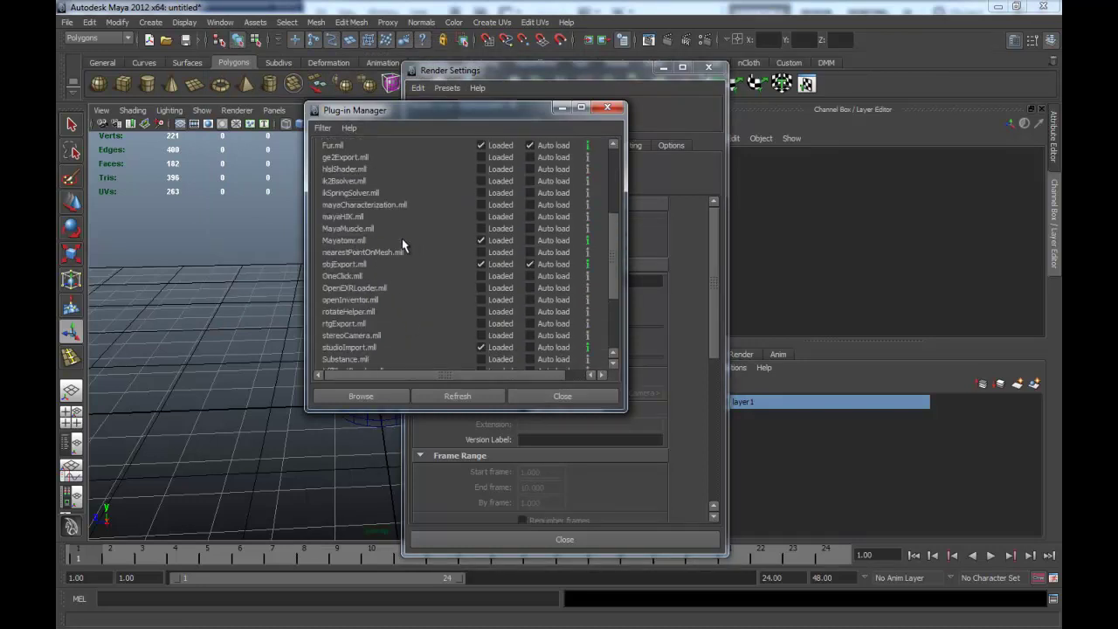
{"action": "left_click", "coordinate": [480, 241]}
{"action": "left_click", "coordinate": [561, 395]}
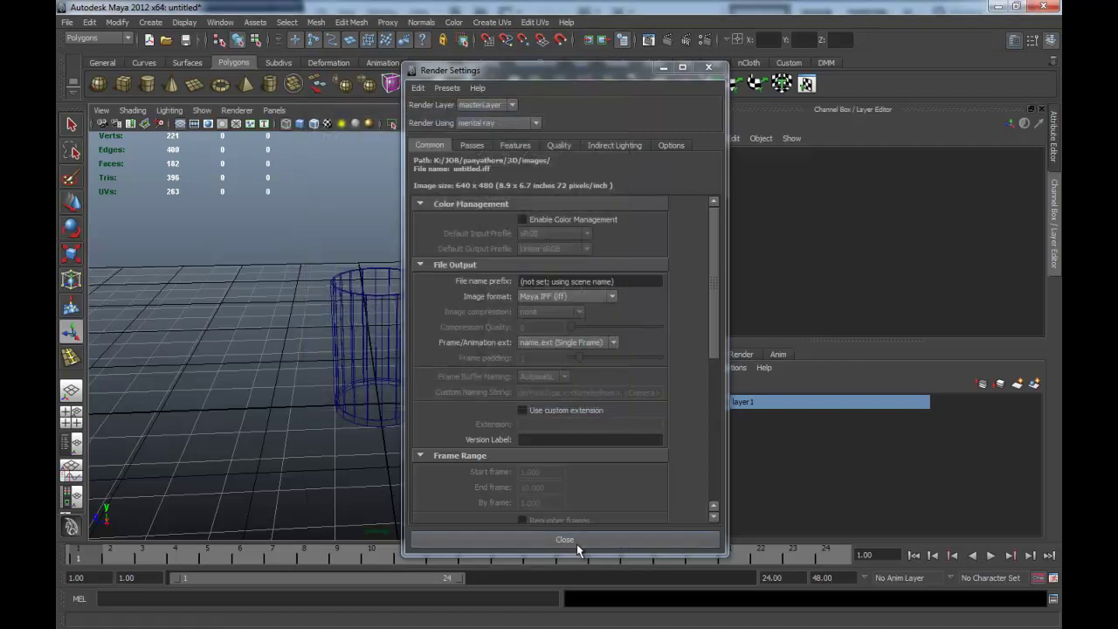
{"action": "left_click", "coordinate": [526, 121]}
{"action": "left_click", "coordinate": [519, 158]}
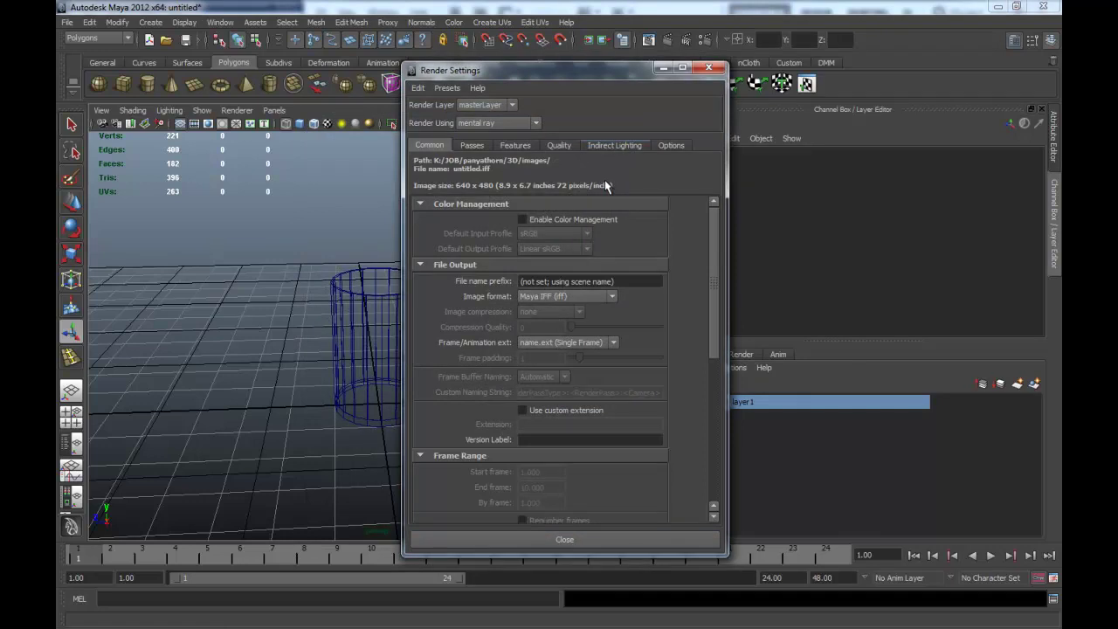
Step: Create an Image Based Lighting node from the Indirect Lighting tab and go to its Image Name field
{"action": "left_click", "coordinate": [614, 145]}
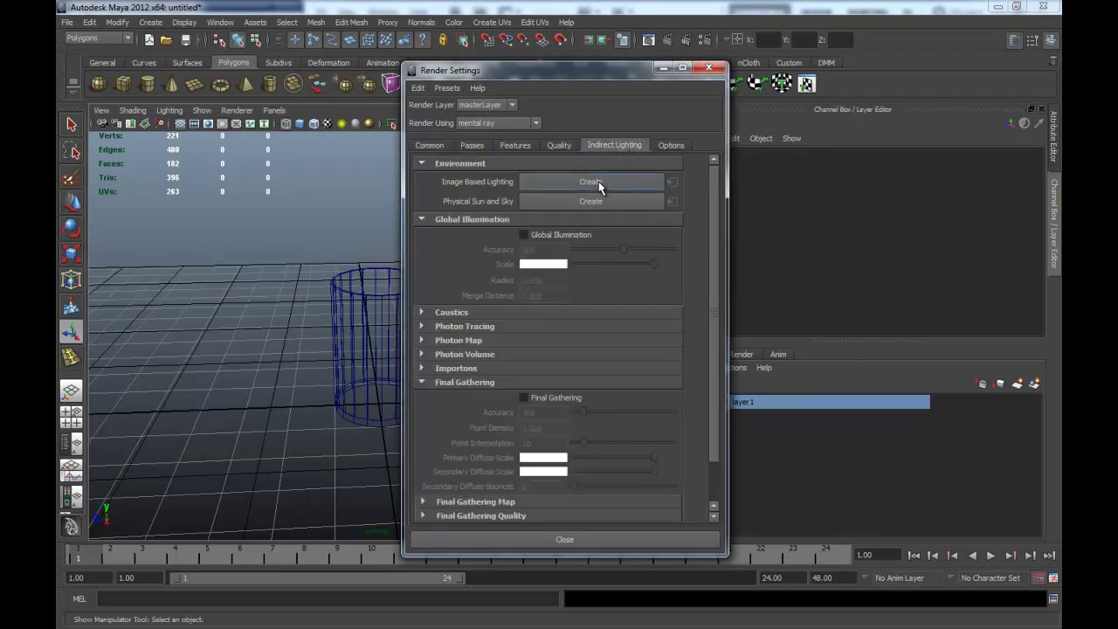
{"action": "left_click", "coordinate": [604, 185]}
{"action": "left_click_drag", "start_coordinate": [1038, 288], "coordinate": [1035, 254]}
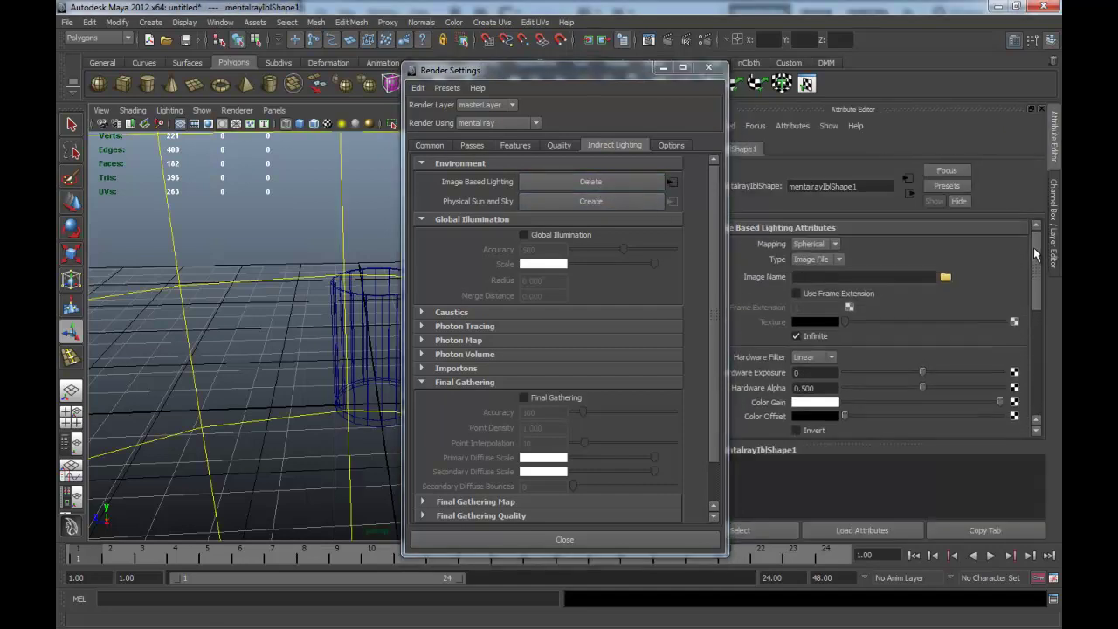
{"action": "left_click", "coordinate": [802, 278]}
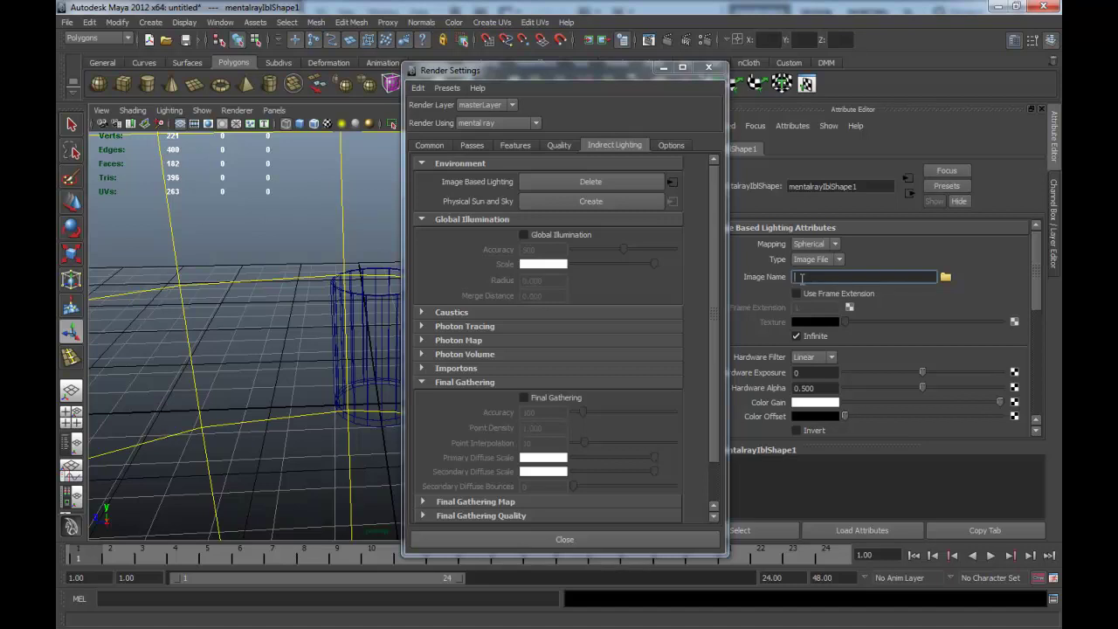
{"action": "left_click", "coordinate": [945, 277]}
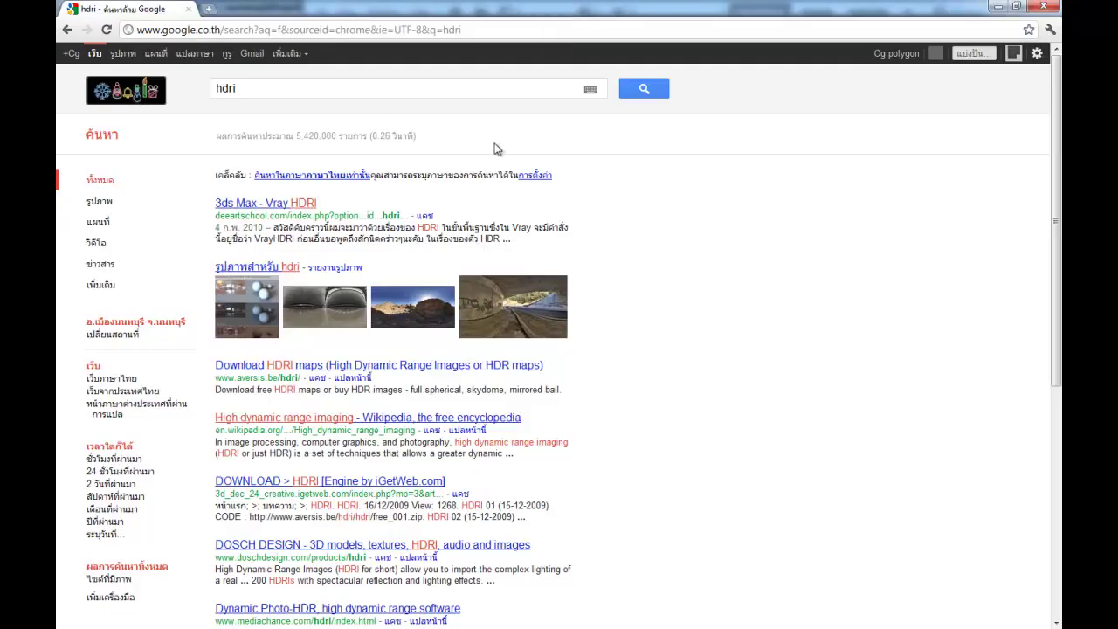
Step: Browse Google image results for 'hdri' filtered to Large, preview a Kitchen HDRI, then minimize Chrome
{"action": "mouse_move", "coordinate": [325, 307]}
{"action": "left_click", "coordinate": [332, 319]}
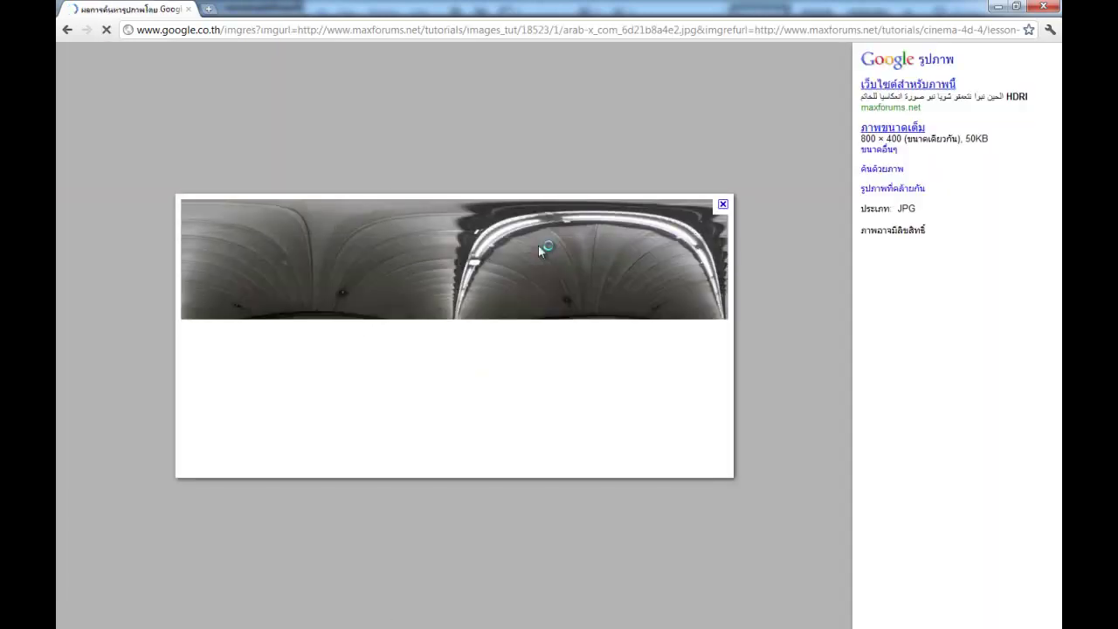
{"action": "left_click", "coordinate": [67, 30]}
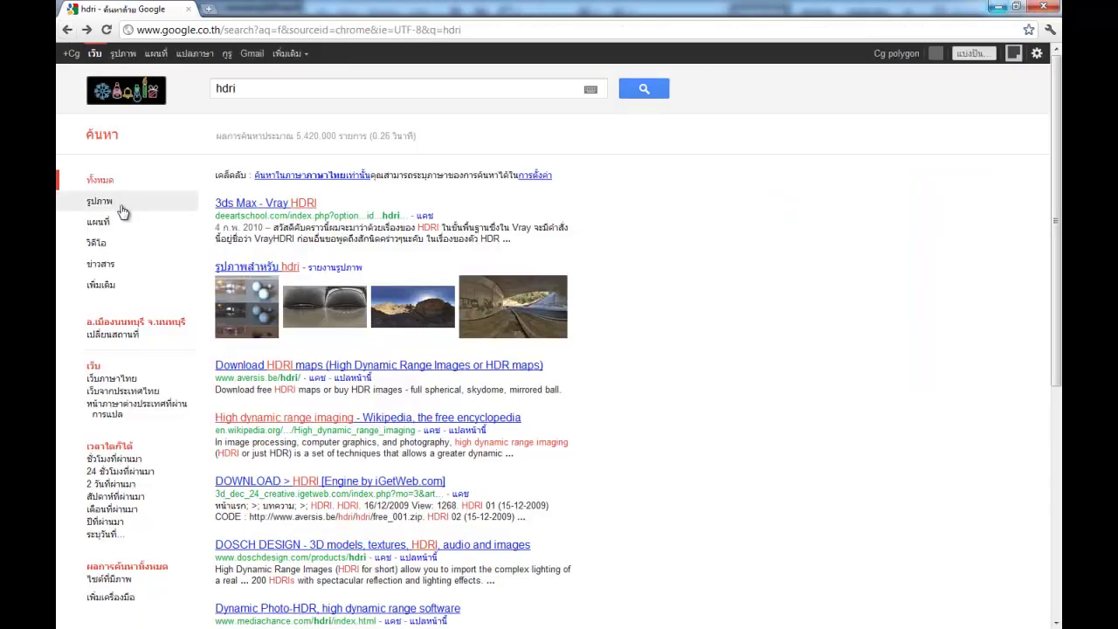
{"action": "left_click", "coordinate": [99, 201]}
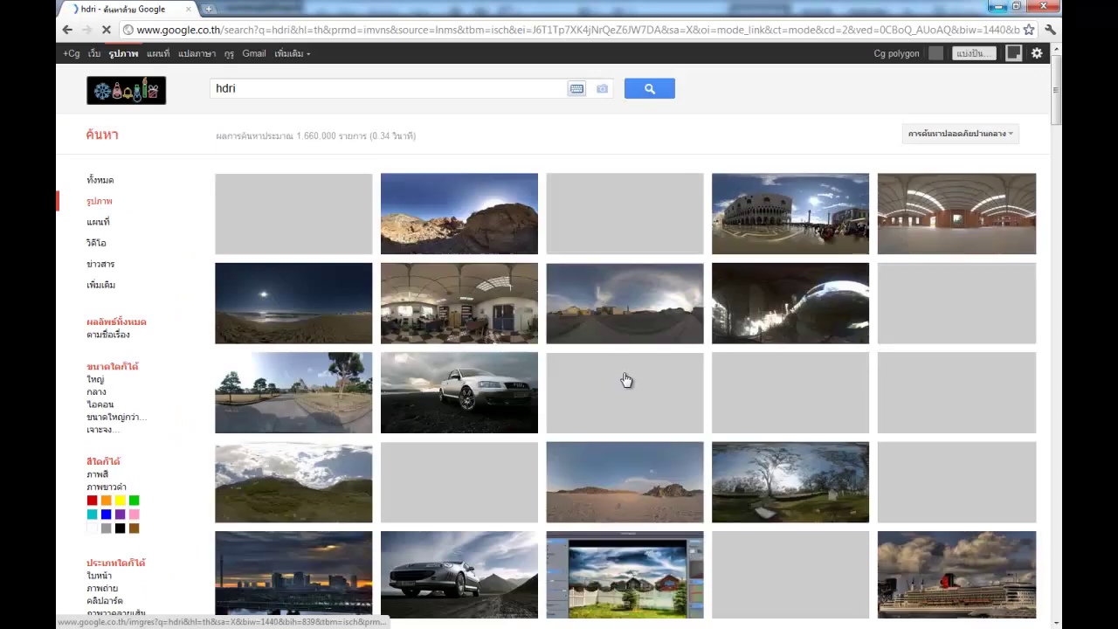
{"action": "scroll", "coordinate": [627, 380], "scroll_direction": "down", "scroll_amount": 2}
{"action": "scroll", "coordinate": [627, 380], "scroll_direction": "up", "scroll_amount": 1}
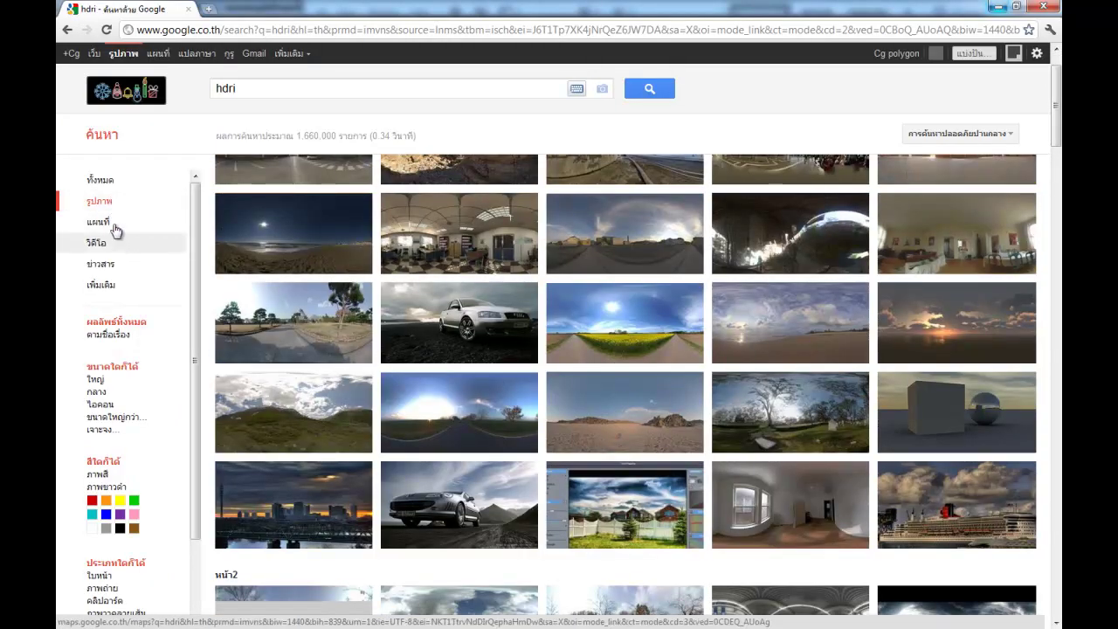
{"action": "left_click", "coordinate": [96, 379]}
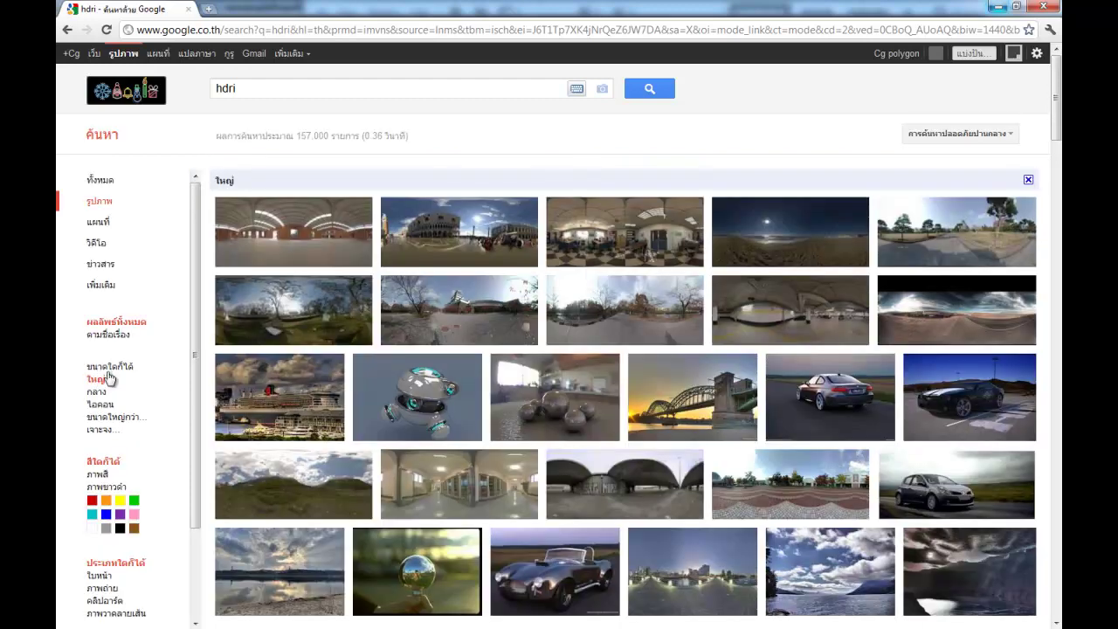
{"action": "left_click", "coordinate": [601, 469]}
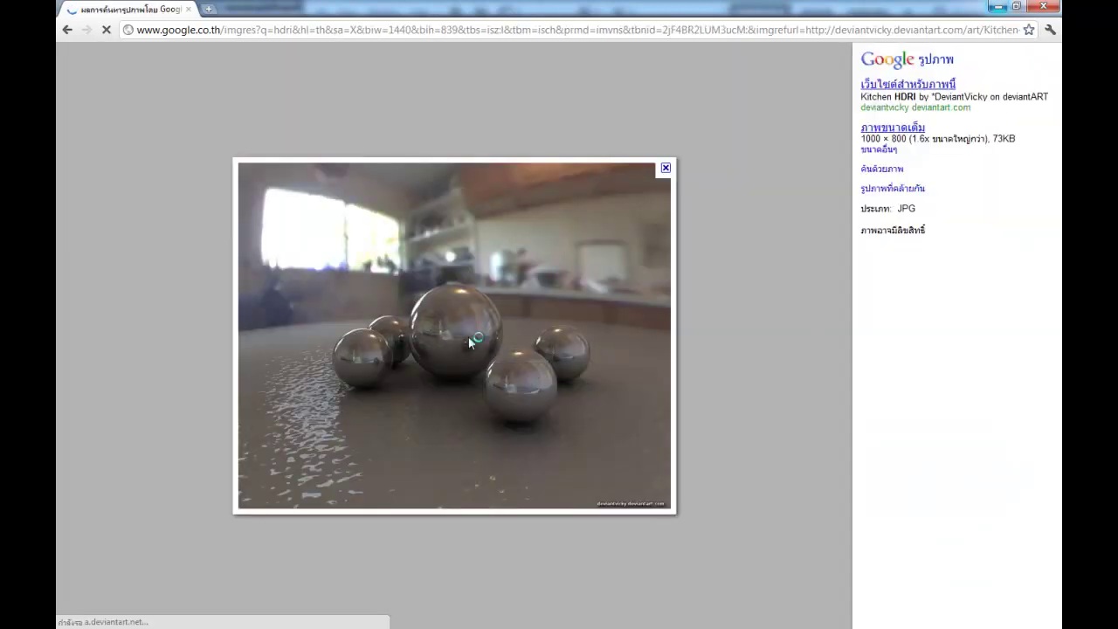
{"action": "left_click", "coordinate": [67, 32]}
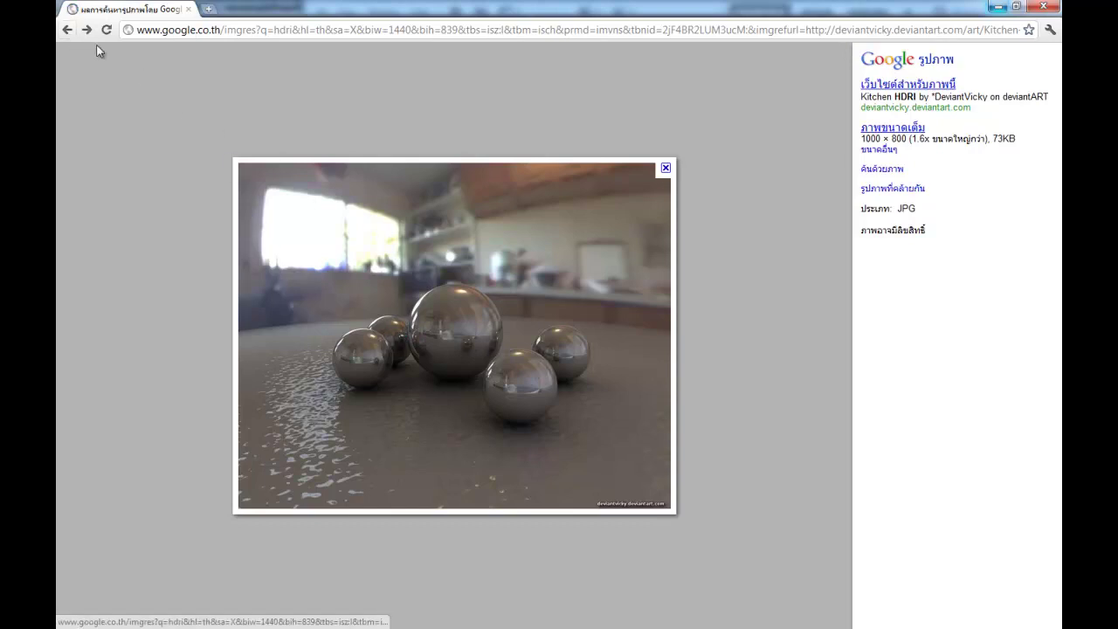
{"action": "left_click", "coordinate": [1001, 13]}
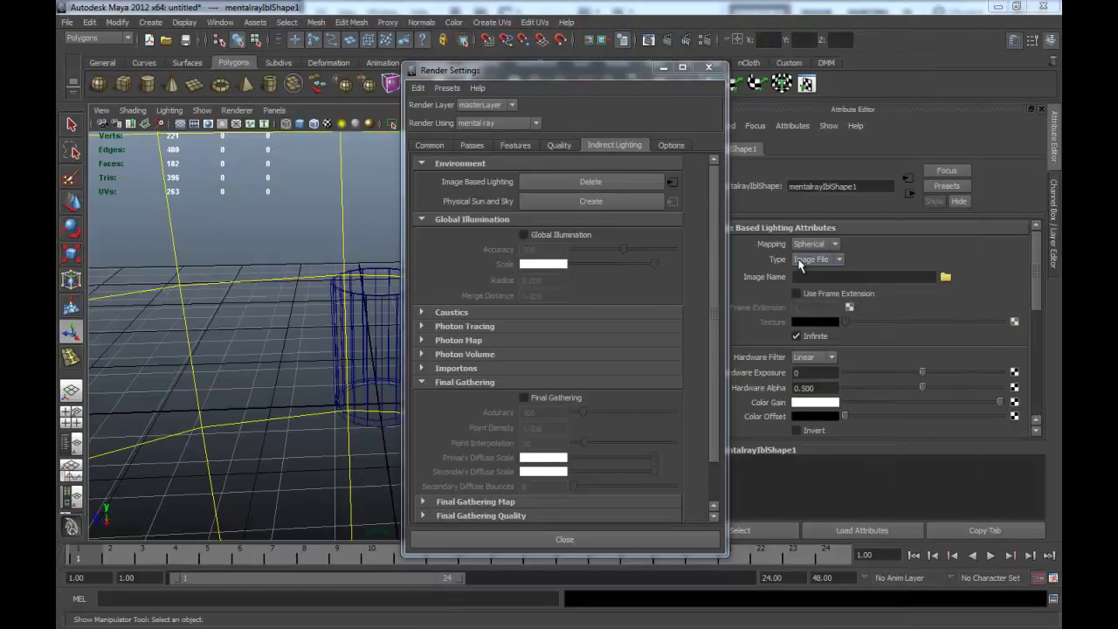
Step: Load surr_23_XXL.hdr as the Image Based Lighting image
{"action": "left_click", "coordinate": [949, 276]}
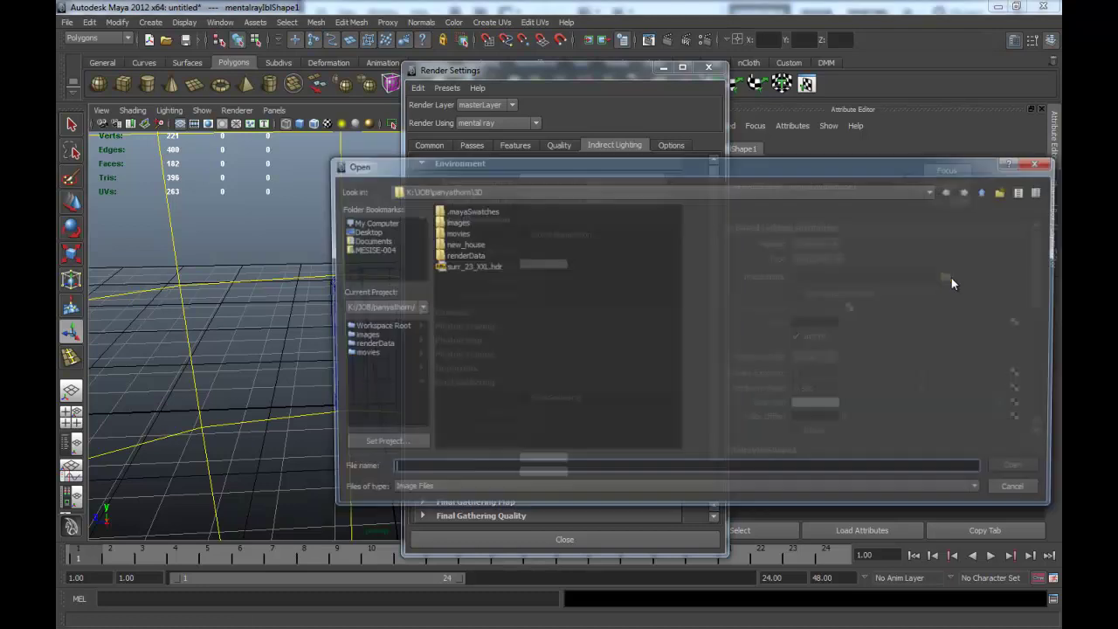
{"action": "left_click", "coordinate": [472, 267]}
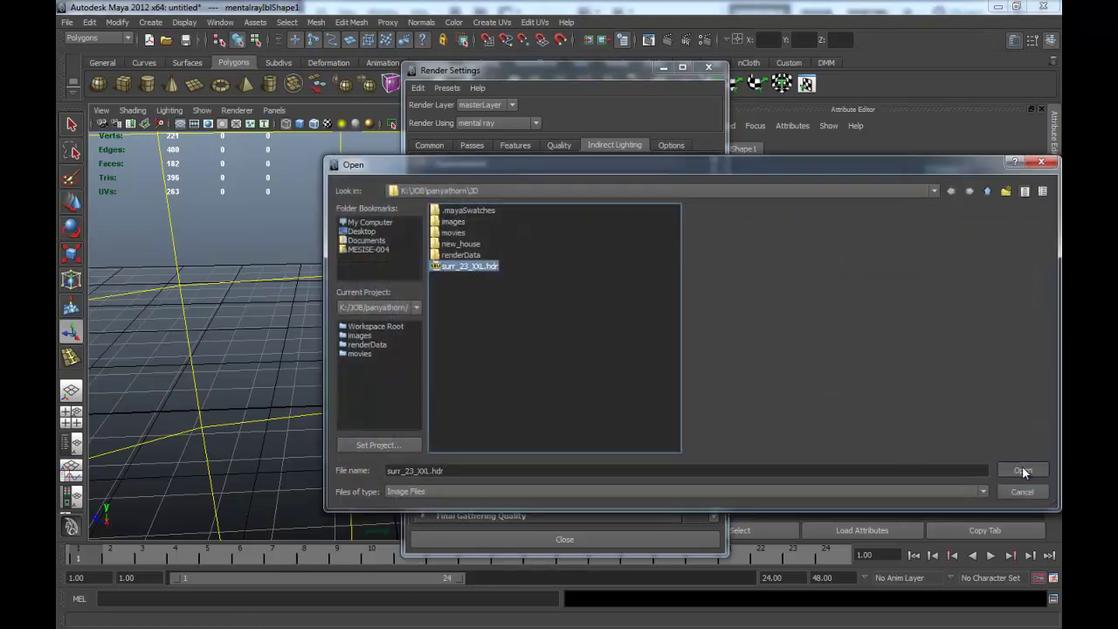
{"action": "left_click", "coordinate": [1022, 471]}
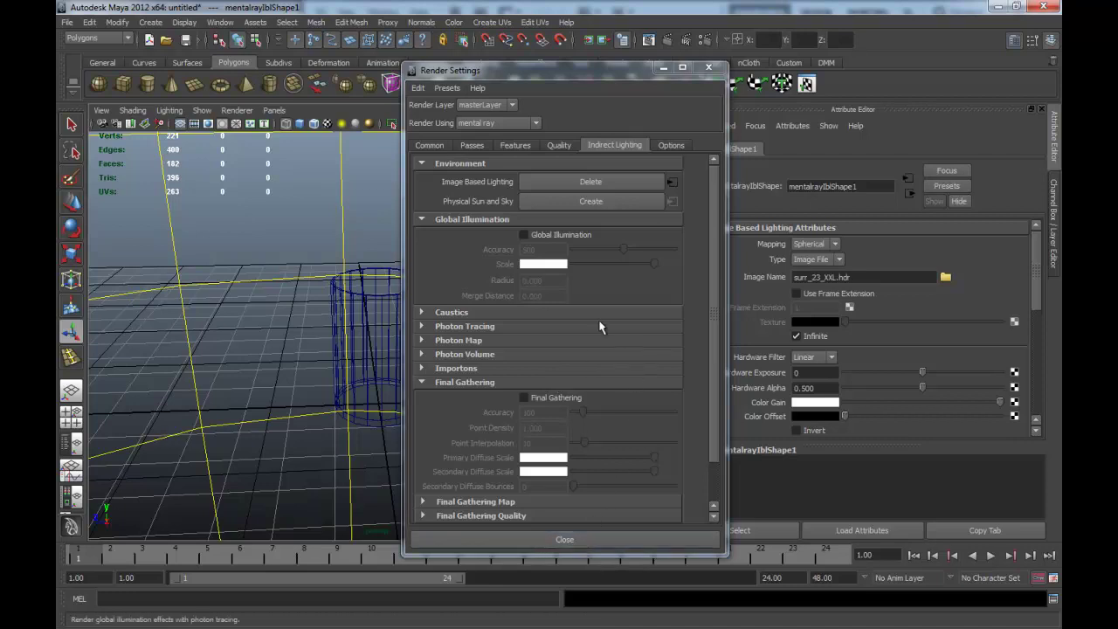
Step: Set the mental ray Quality Preset to Production and close Render Settings
{"action": "left_click", "coordinate": [555, 143]}
{"action": "left_click", "coordinate": [552, 167]}
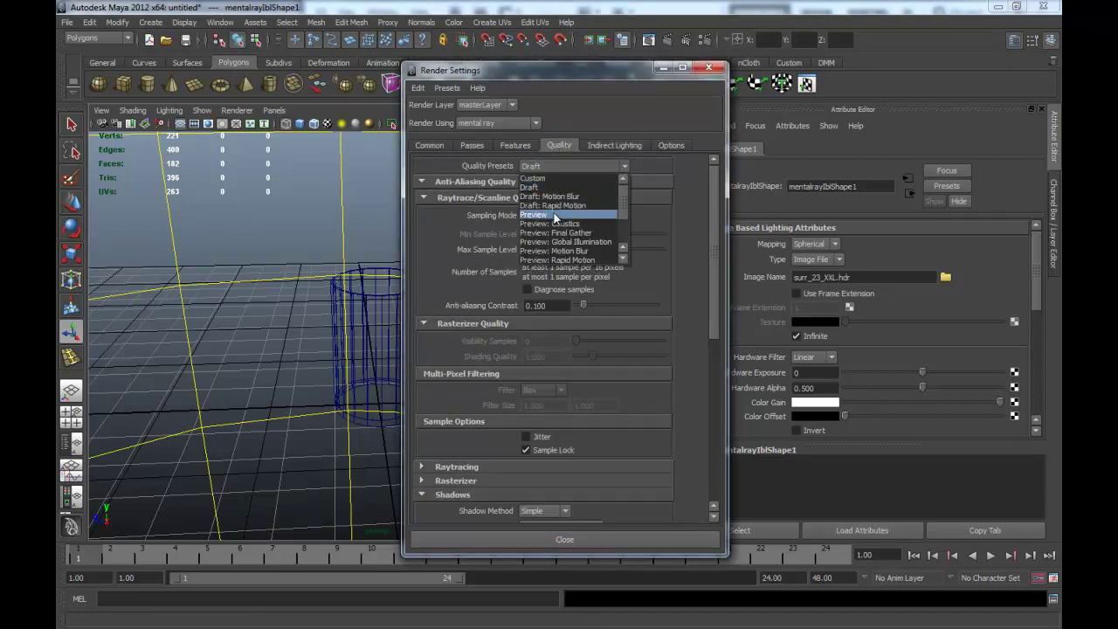
{"action": "scroll", "coordinate": [585, 218], "scroll_direction": "down", "scroll_amount": 2}
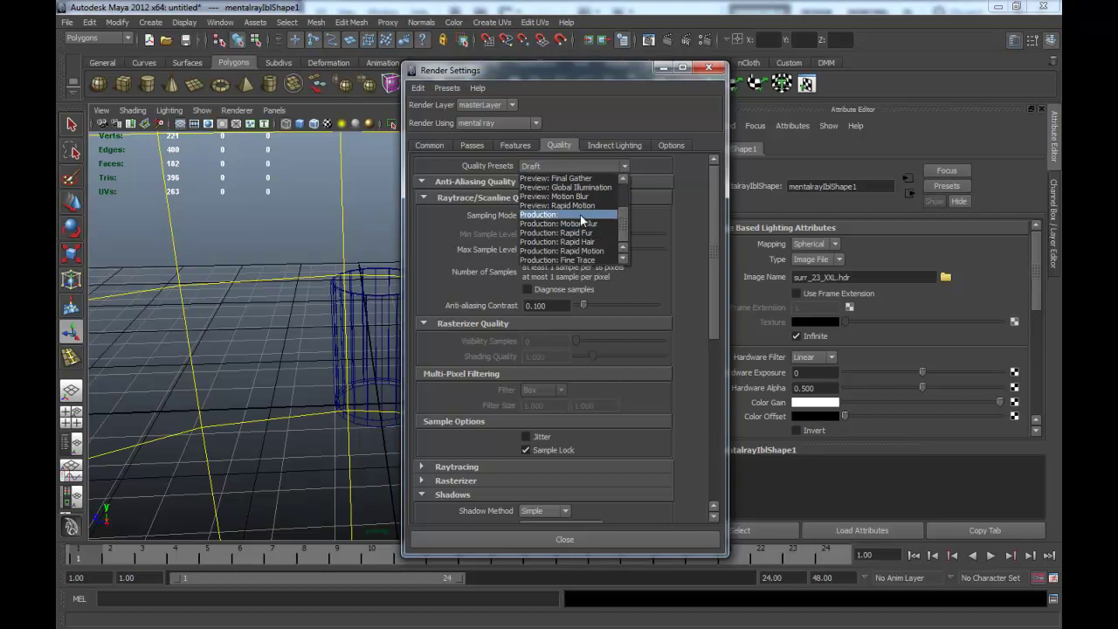
{"action": "left_click", "coordinate": [581, 215]}
{"action": "left_click", "coordinate": [579, 534]}
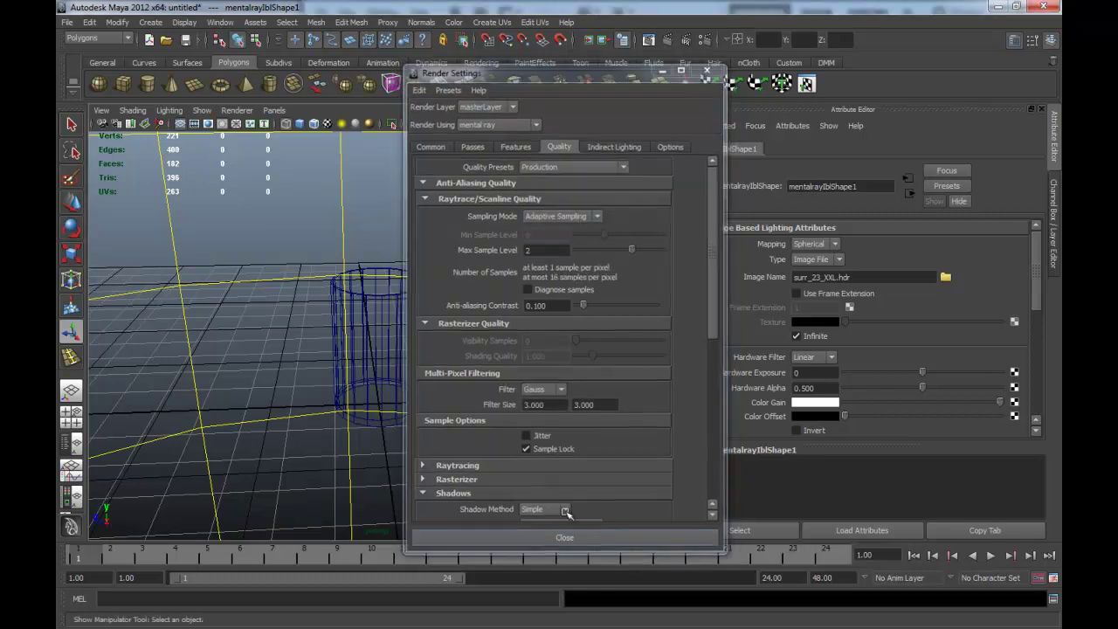
{"action": "mouse_move", "coordinate": [417, 350]}
{"action": "right_mouse_down", "text": "alt"}
{"action": "mouse_move", "coordinate": [445, 315]}
{"action": "mouse_move", "coordinate": [499, 292]}
{"action": "right_mouse_up", "text": "alt"}
{"action": "left_click", "coordinate": [542, 236]}
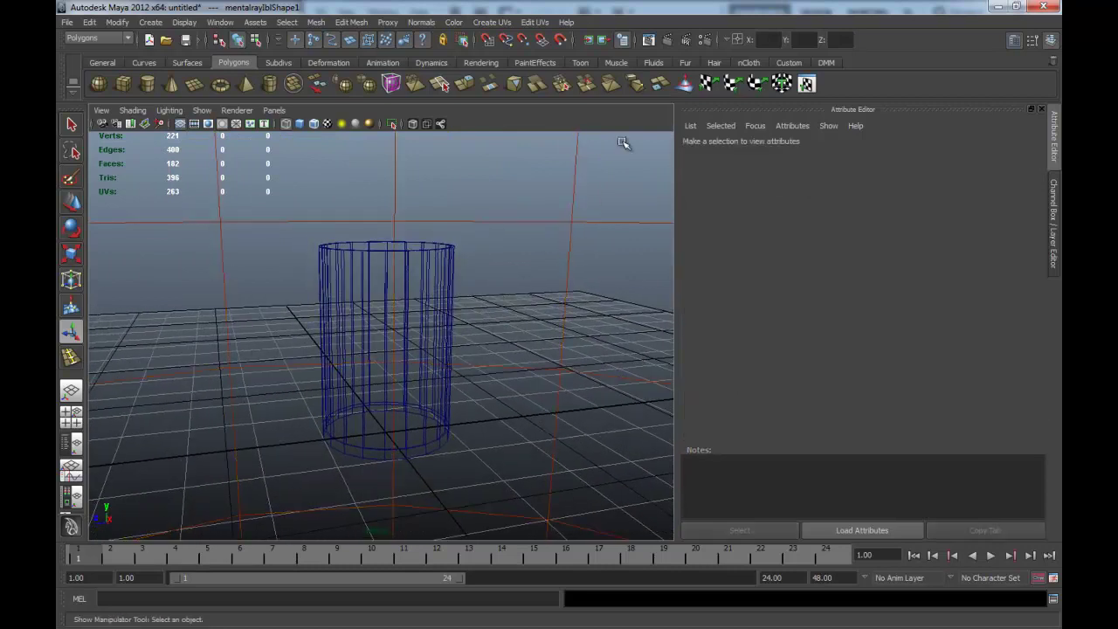
Step: Render a mental ray test frame of the cylinder against the beach HDRI and close the Render View
{"action": "left_click", "coordinate": [673, 39]}
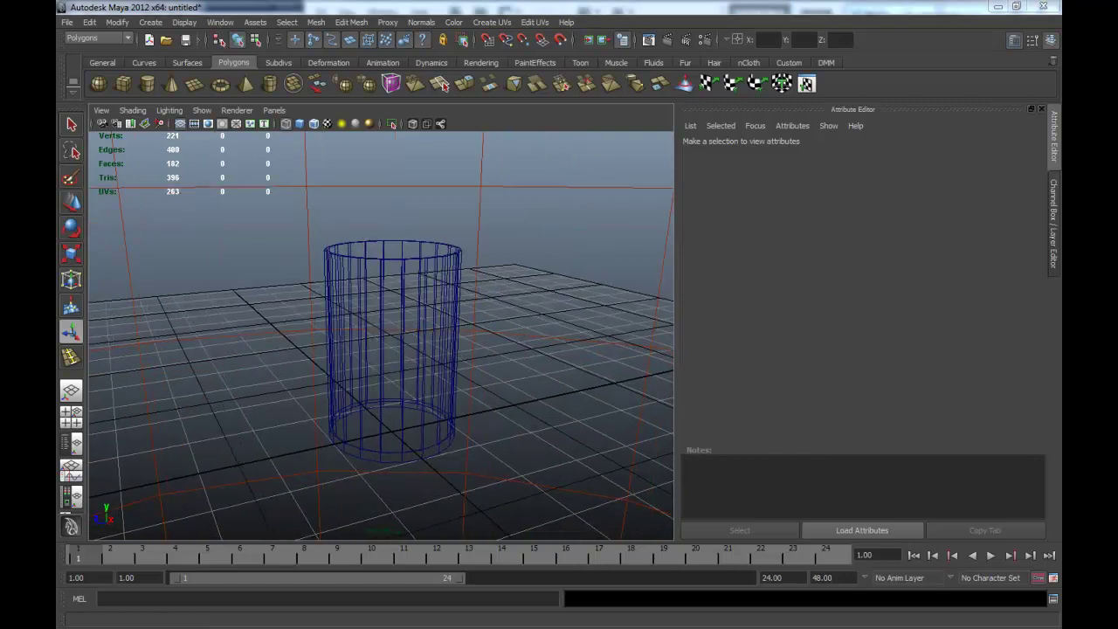
{"action": "left_click_drag", "start_coordinate": [624, 114], "coordinate": [727, 117]}
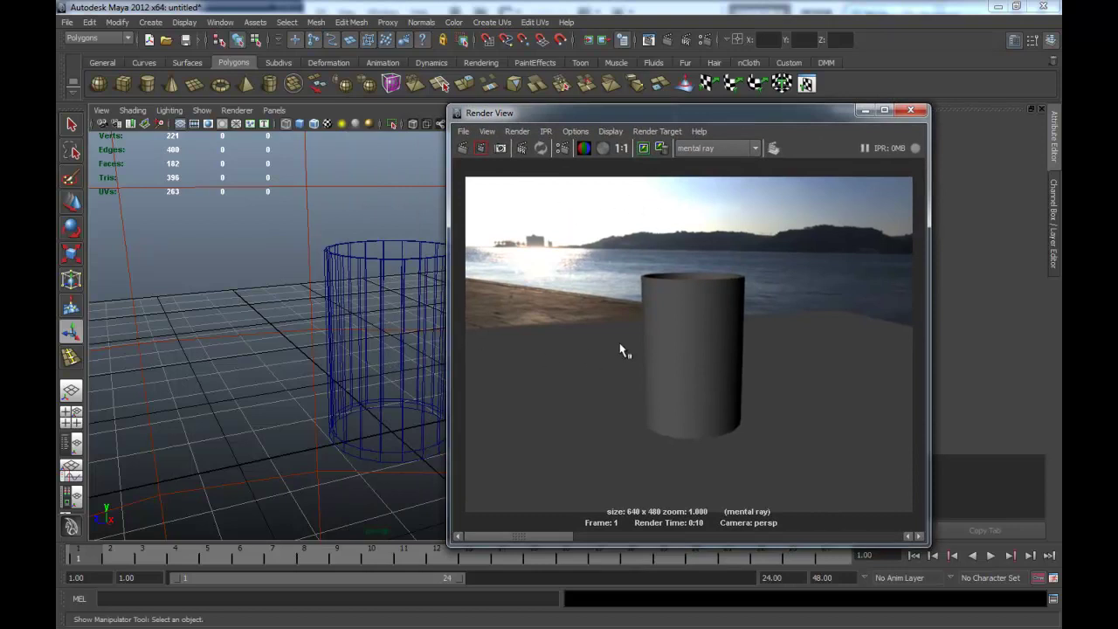
{"action": "left_click", "coordinate": [910, 109]}
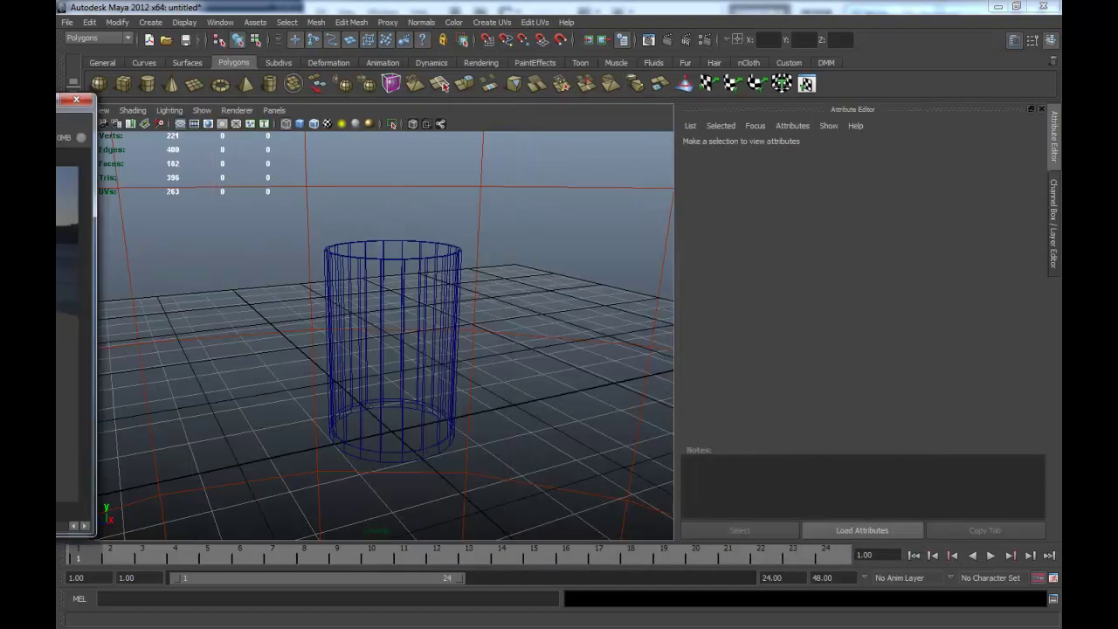
{"action": "right_click_drag", "start_coordinate": [544, 276], "coordinate": [466, 275], "text": "alt"}
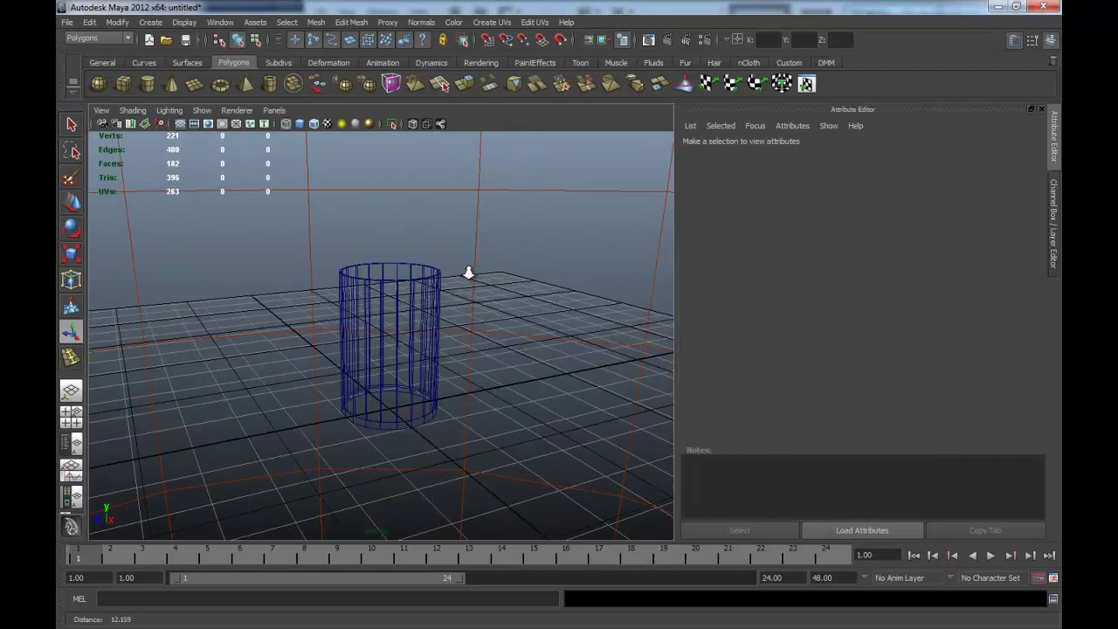
{"action": "left_click", "coordinate": [220, 21]}
{"action": "mouse_move", "coordinate": [251, 55]}
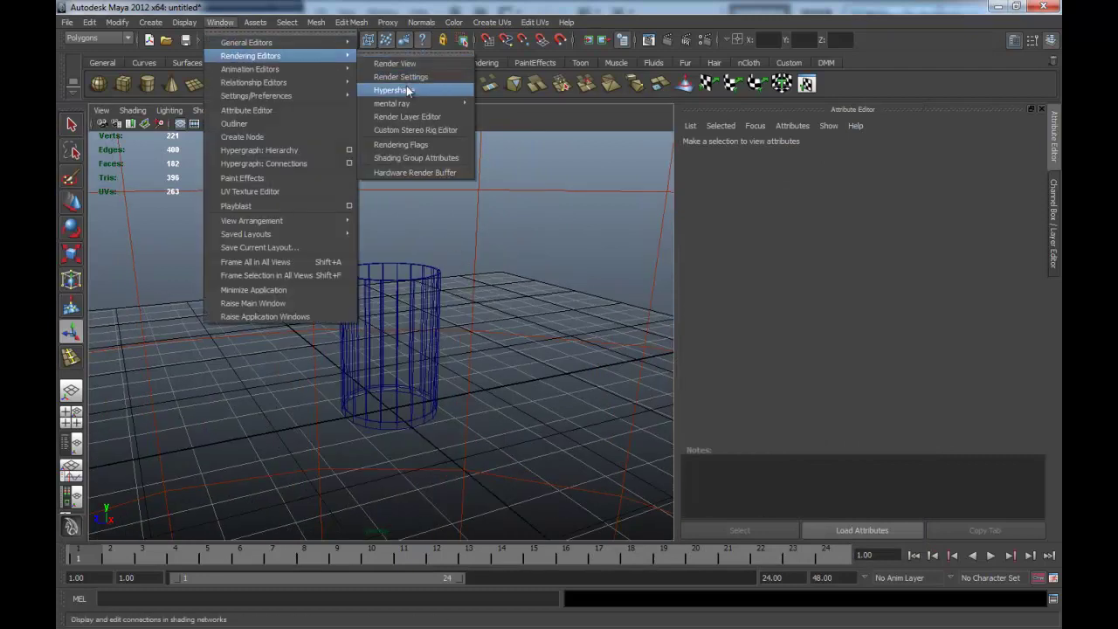
Step: Create a mental ray dielectric_material1 shader in Hypershade
{"action": "left_click", "coordinate": [394, 90]}
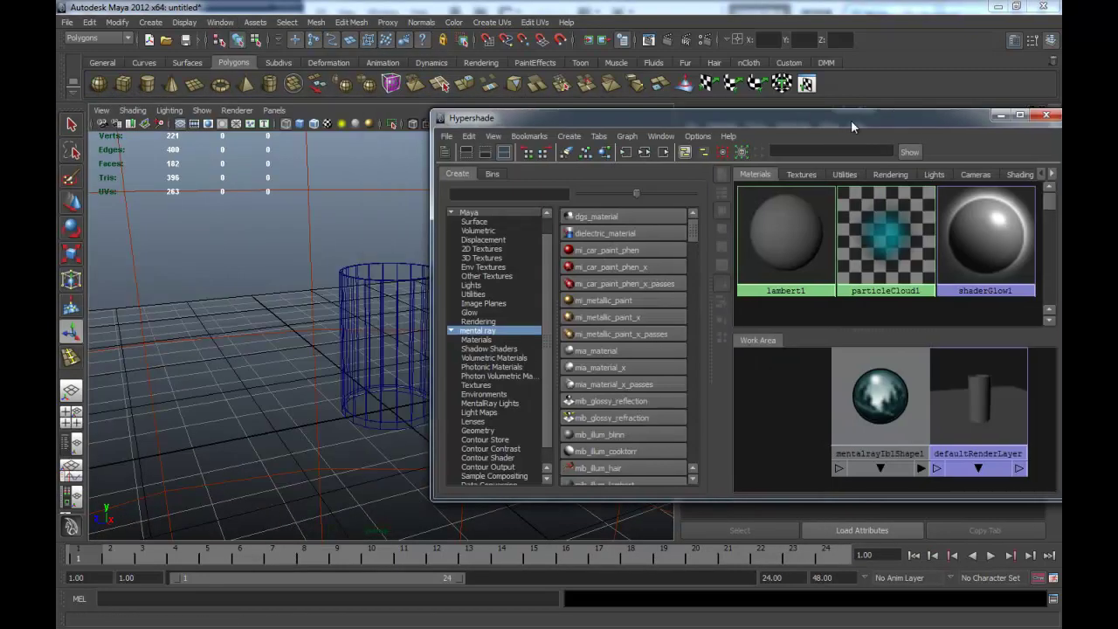
{"action": "left_click_drag", "start_coordinate": [851, 120], "coordinate": [841, 134]}
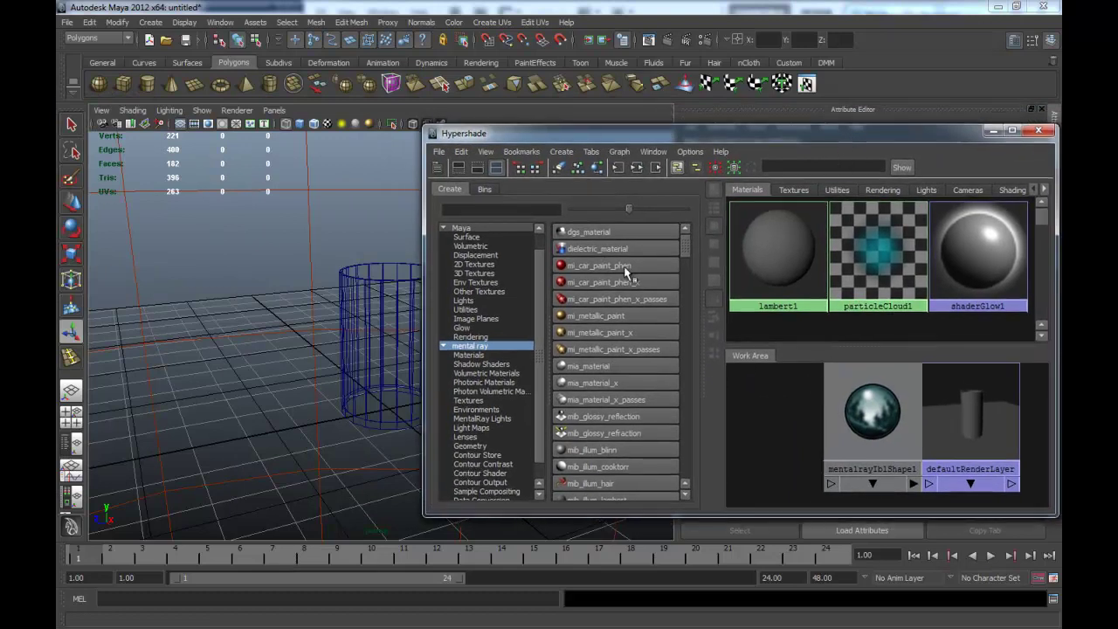
{"action": "left_click", "coordinate": [485, 229]}
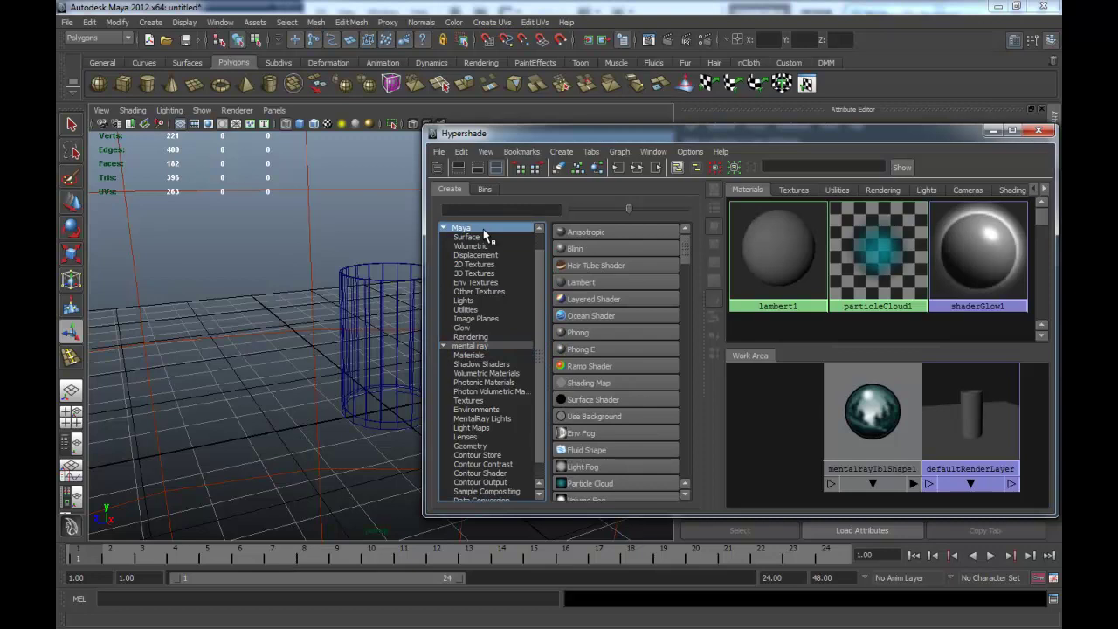
{"action": "left_click", "coordinate": [485, 346]}
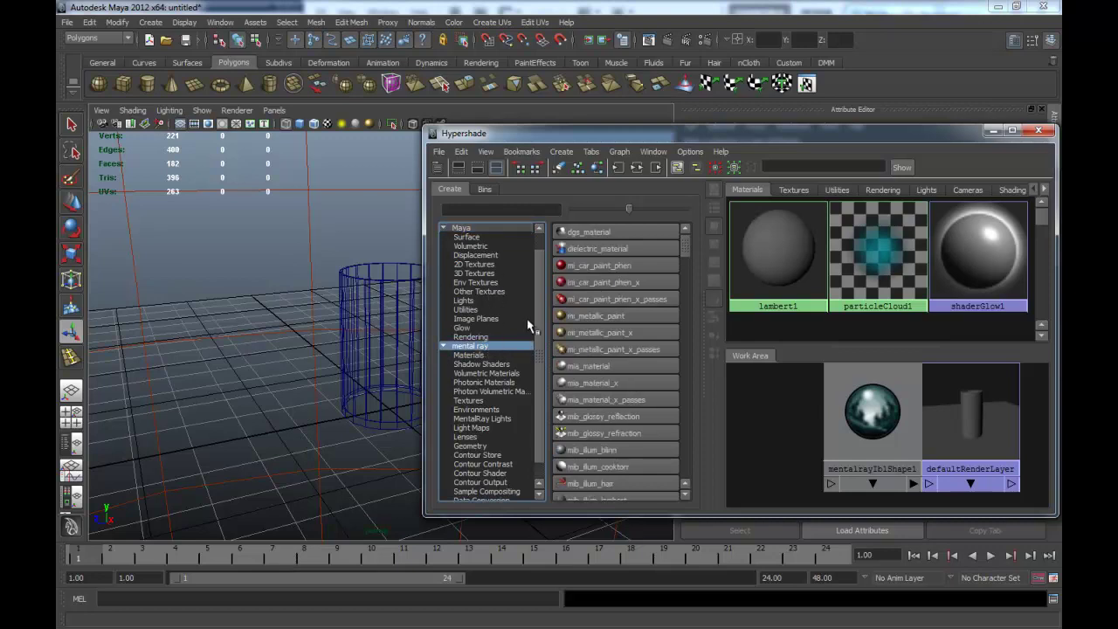
{"action": "left_click", "coordinate": [585, 251]}
{"action": "left_click_drag", "start_coordinate": [974, 411], "coordinate": [798, 413]}
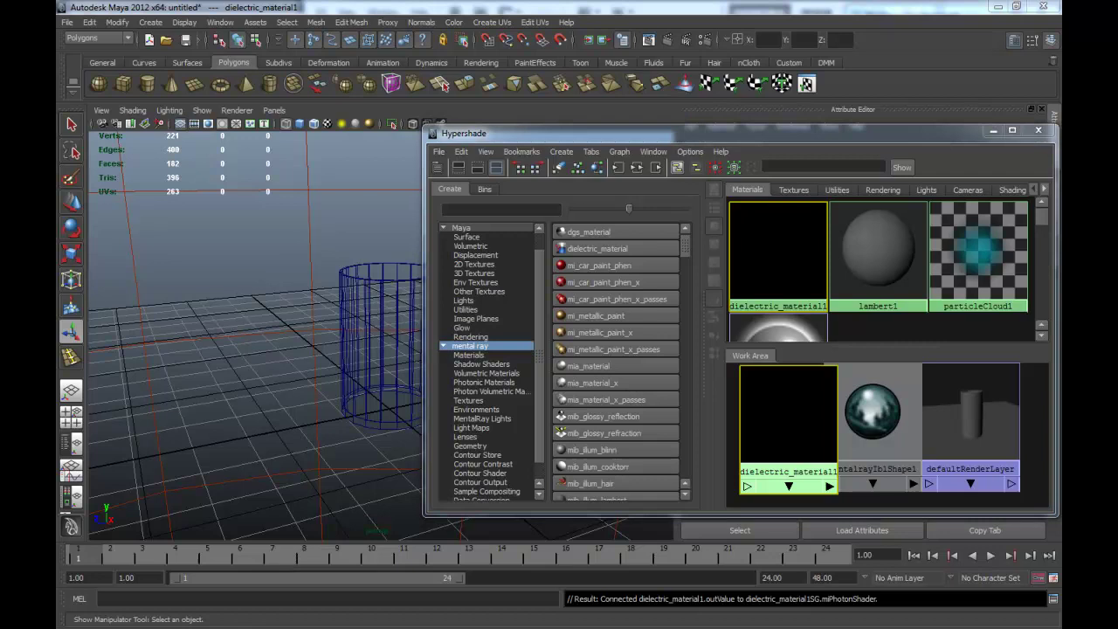
{"action": "left_click_drag", "start_coordinate": [559, 134], "coordinate": [688, 156]}
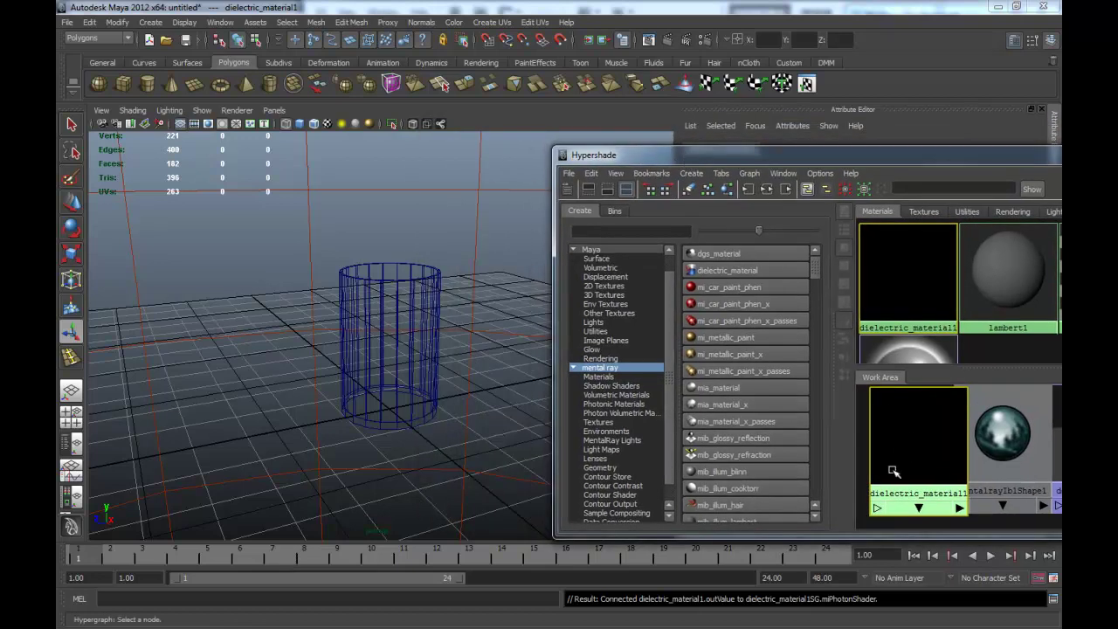
Step: Assign dielectric_material1 to the cylinder, switch the viewport to textured shading, and close Hypershade
{"action": "left_click", "coordinate": [399, 281]}
{"action": "right_click_drag", "start_coordinate": [915, 446], "coordinate": [913, 411]}
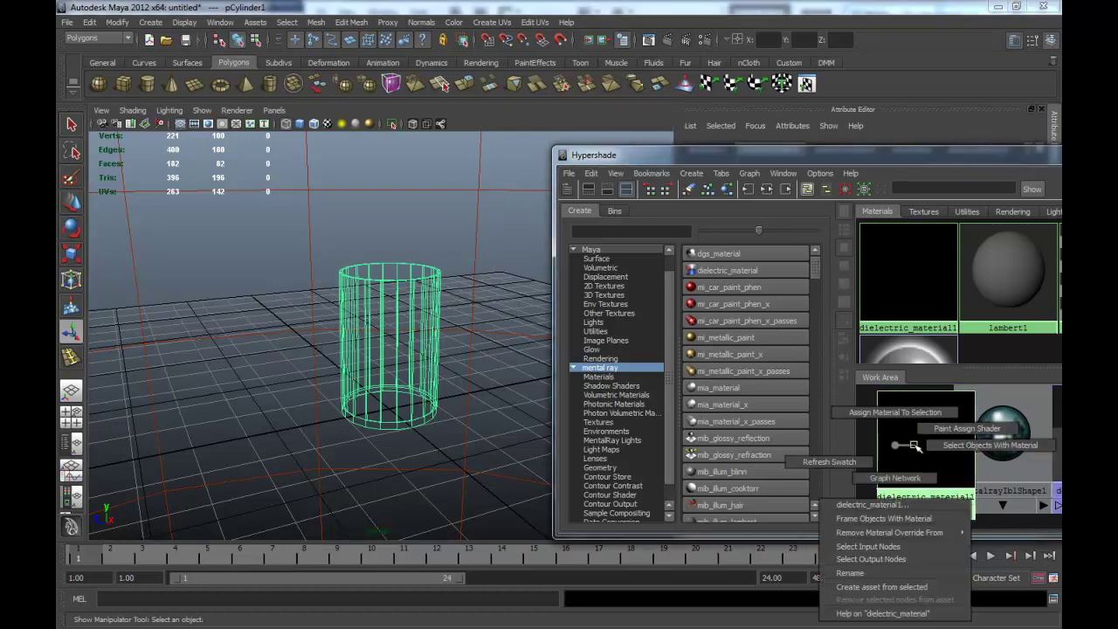
{"action": "left_click", "coordinate": [387, 232]}
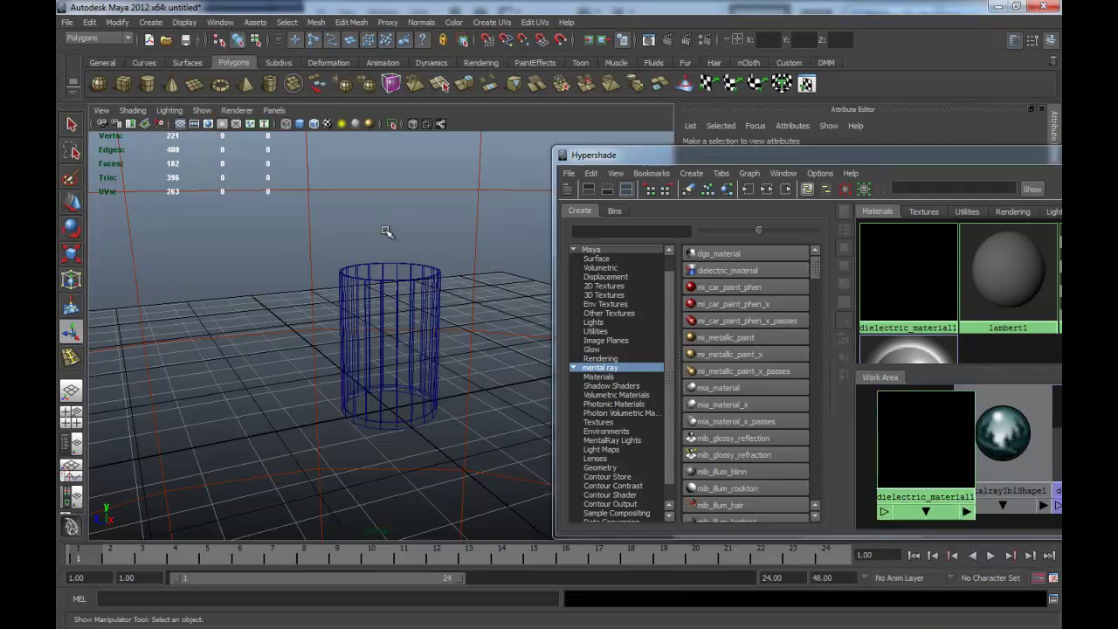
{"action": "key", "text": "6"}
{"action": "left_click", "coordinate": [982, 175]}
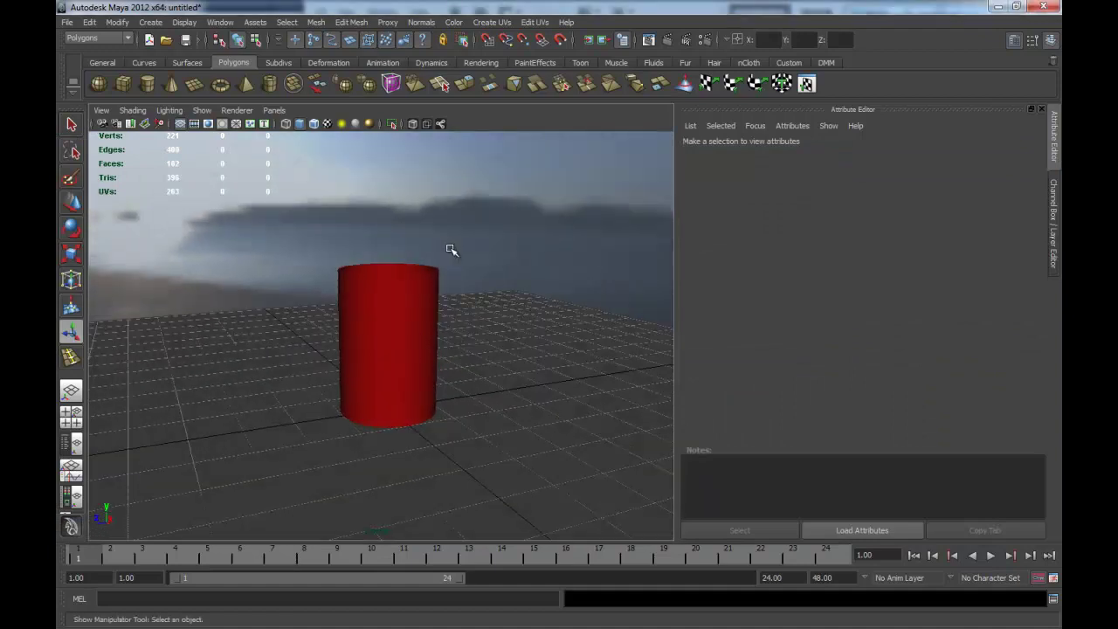
Step: Render the glass tumbler against the beach HDRI in mental ray, then reorient the view and select the cylinder
{"action": "right_click_drag", "start_coordinate": [452, 250], "coordinate": [501, 268], "text": "alt"}
{"action": "left_click", "coordinate": [667, 39]}
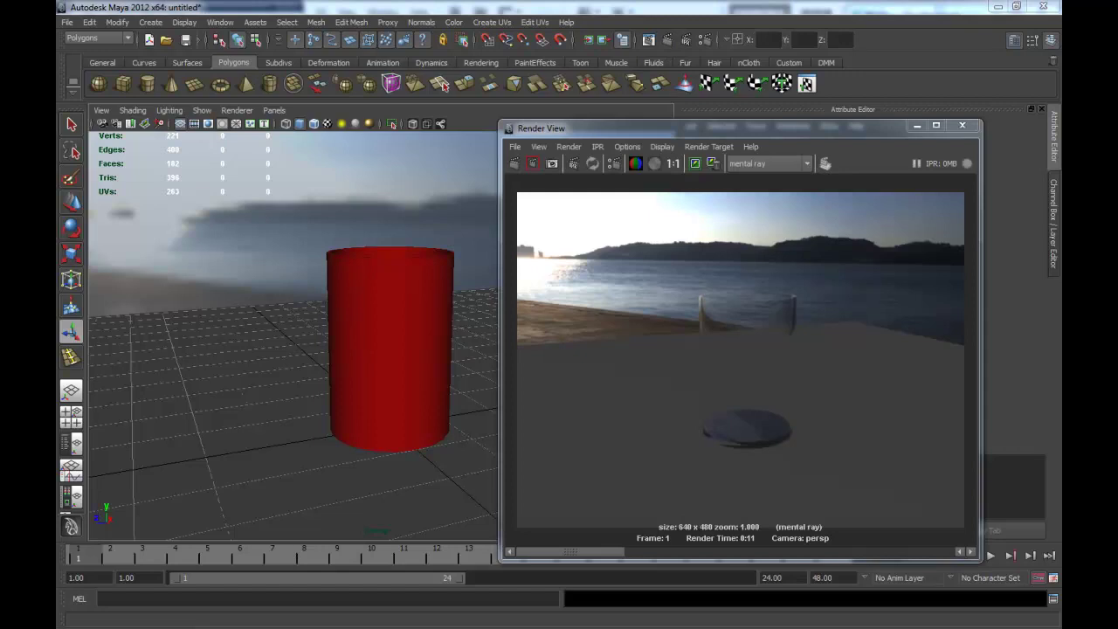
{"action": "left_click", "coordinate": [70, 330]}
{"action": "left_click_drag", "start_coordinate": [398, 306], "coordinate": [375, 323], "text": "alt"}
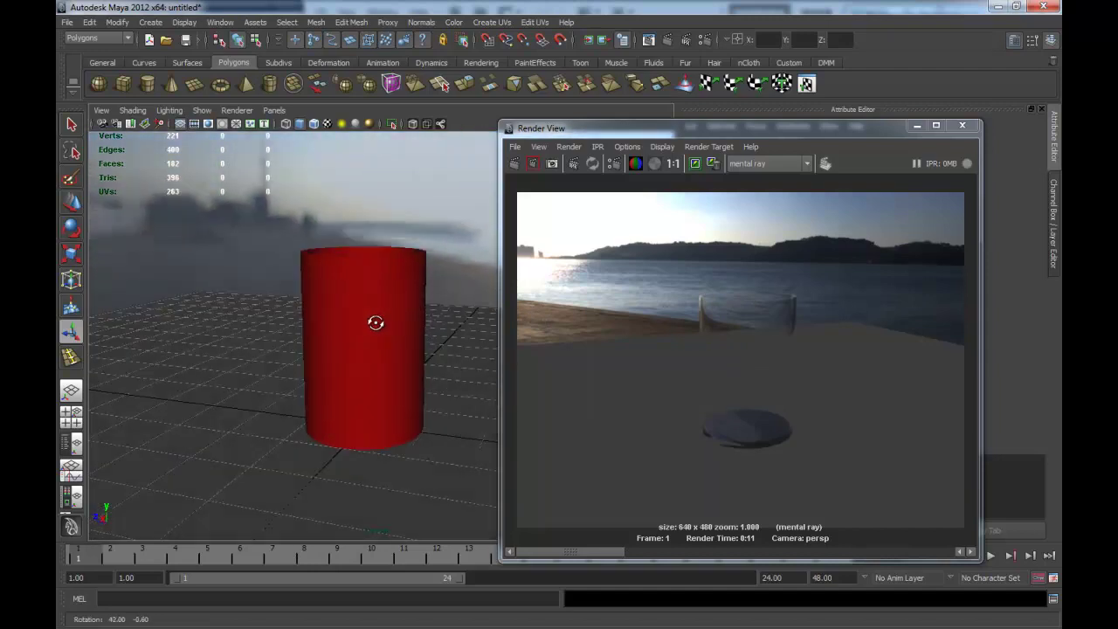
{"action": "left_click", "coordinate": [406, 302]}
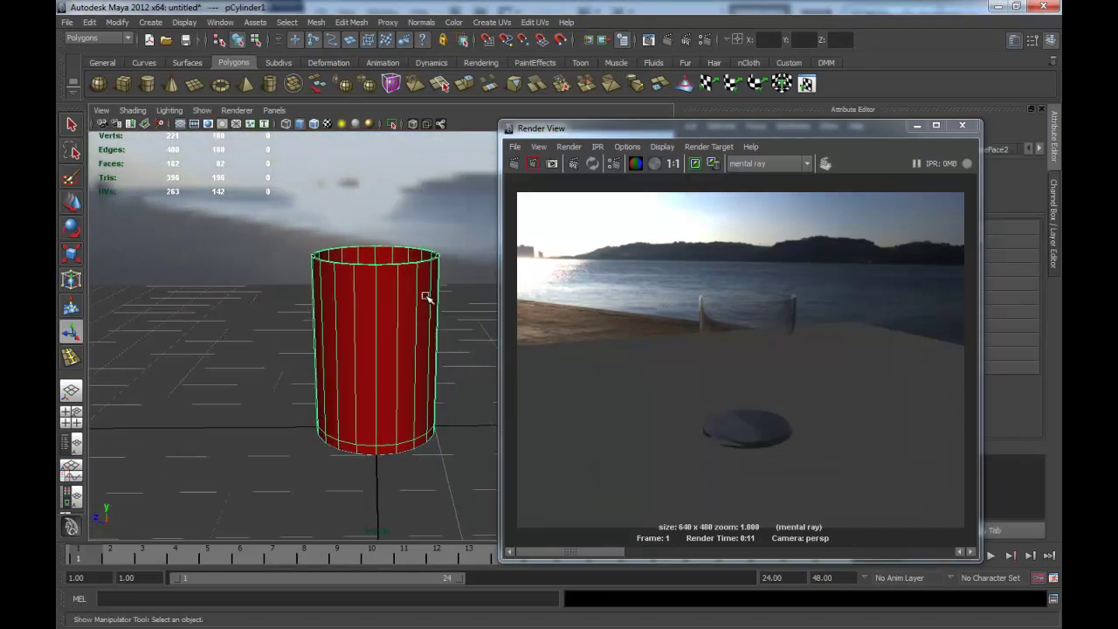
Step: Move the cylinder to the left and duplicate it with Ctrl+D
{"action": "key", "text": "w"}
{"action": "right_click_drag", "start_coordinate": [469, 393], "coordinate": [341, 392], "text": "alt"}
{"action": "mouse_move", "coordinate": [345, 398]}
{"action": "left_mouse_down"}
{"action": "mouse_move", "coordinate": [203, 397]}
{"action": "mouse_move", "coordinate": [336, 397]}
{"action": "mouse_move", "coordinate": [373, 342]}
{"action": "left_mouse_up"}
{"action": "key", "text": "ctrl+d"}
Step: Select the duplicate's top cap faces and lower them to shorten the copy
{"action": "right_click_drag", "start_coordinate": [373, 343], "coordinate": [374, 371]}
{"action": "mouse_move", "coordinate": [318, 229]}
{"action": "left_mouse_down"}
{"action": "mouse_move", "coordinate": [449, 313]}
{"action": "mouse_move", "coordinate": [292, 425]}
{"action": "mouse_move", "coordinate": [278, 453]}
{"action": "left_mouse_up"}
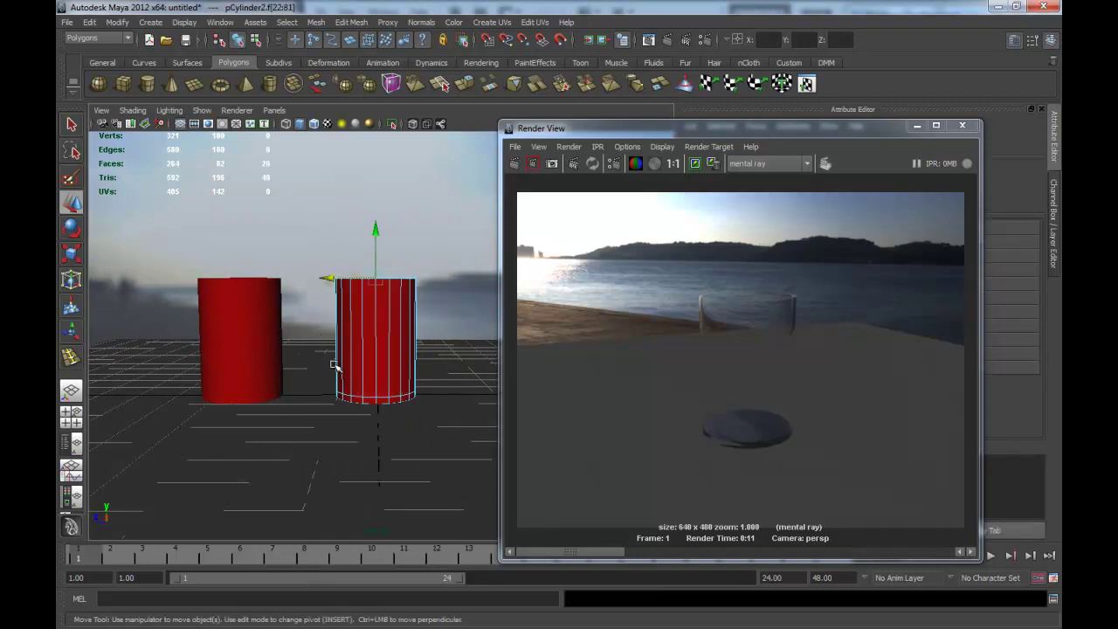
{"action": "left_click_drag", "start_coordinate": [335, 370], "coordinate": [315, 381], "text": "alt"}
{"action": "right_click_drag", "start_coordinate": [314, 381], "coordinate": [449, 347], "text": "alt"}
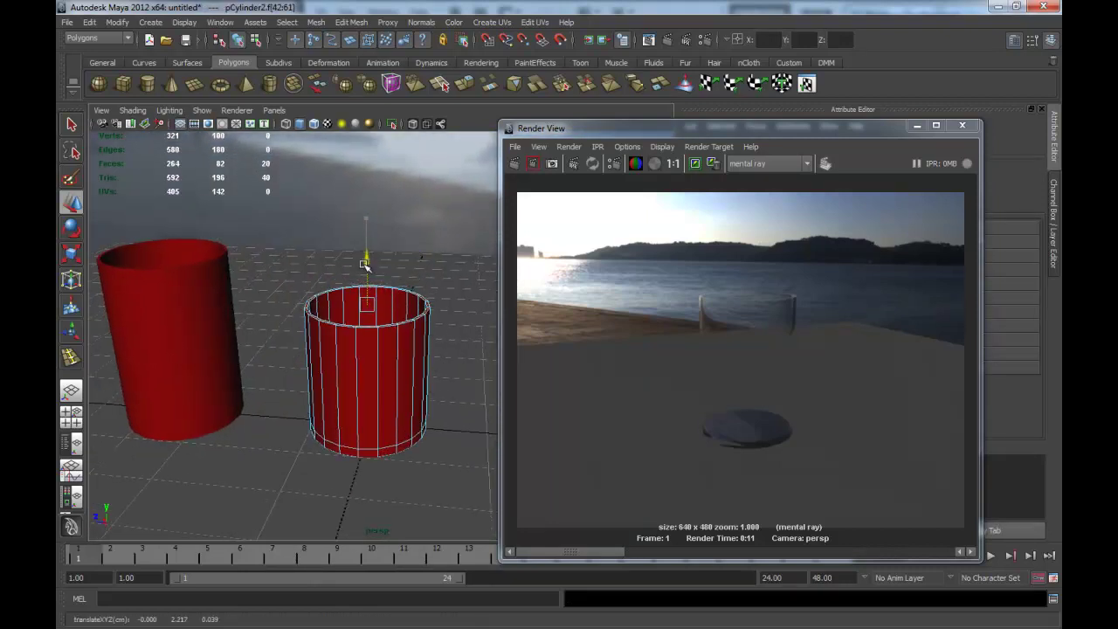
{"action": "left_click_drag", "start_coordinate": [369, 216], "coordinate": [367, 321]}
Step: Extrude the top cap faces and pull the extrusion upward to make the copy taller
{"action": "left_click", "coordinate": [465, 87]}
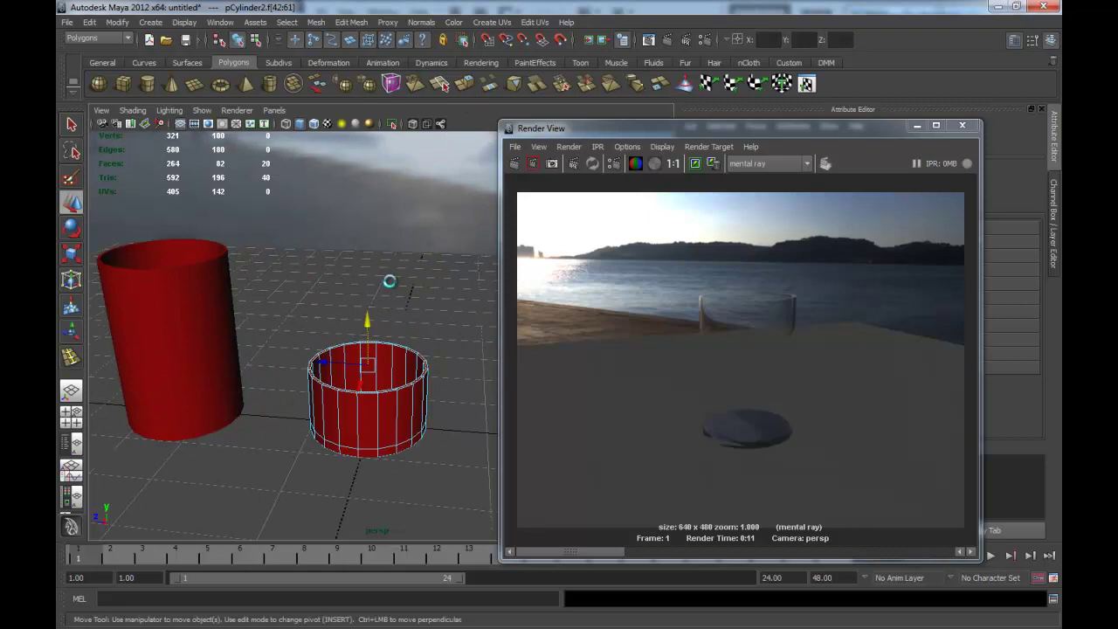
{"action": "key", "text": "w"}
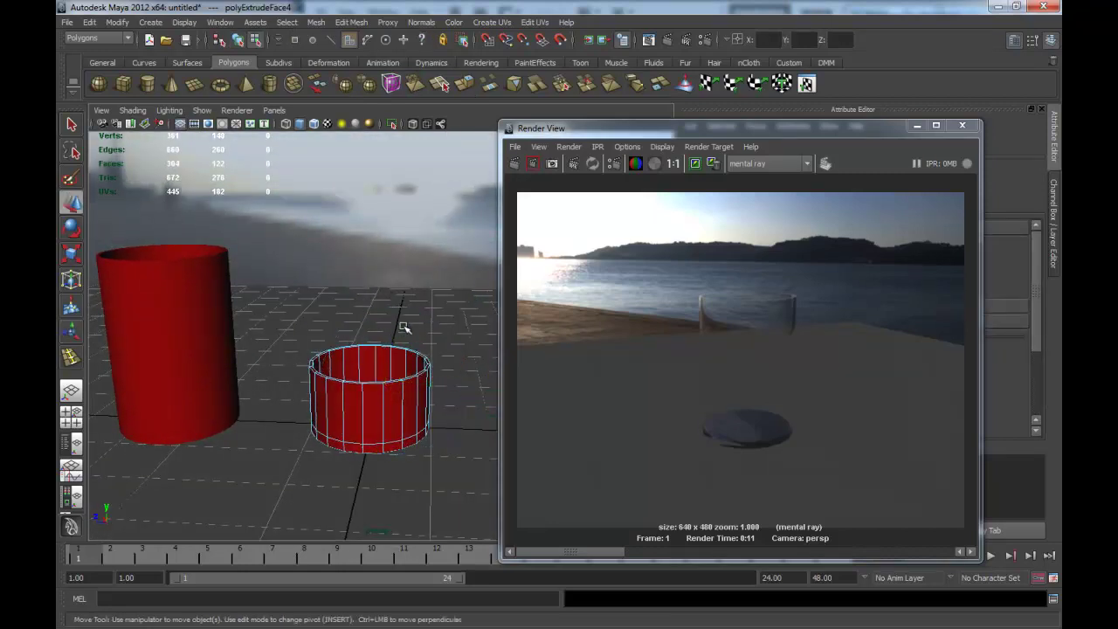
{"action": "mouse_move", "coordinate": [377, 322]}
{"action": "left_mouse_down", "text": "alt"}
{"action": "mouse_move", "coordinate": [332, 356]}
{"action": "mouse_move", "coordinate": [307, 347]}
{"action": "mouse_move", "coordinate": [387, 324]}
{"action": "mouse_move", "coordinate": [449, 367]}
{"action": "mouse_move", "coordinate": [387, 359]}
{"action": "left_mouse_up", "text": "alt"}
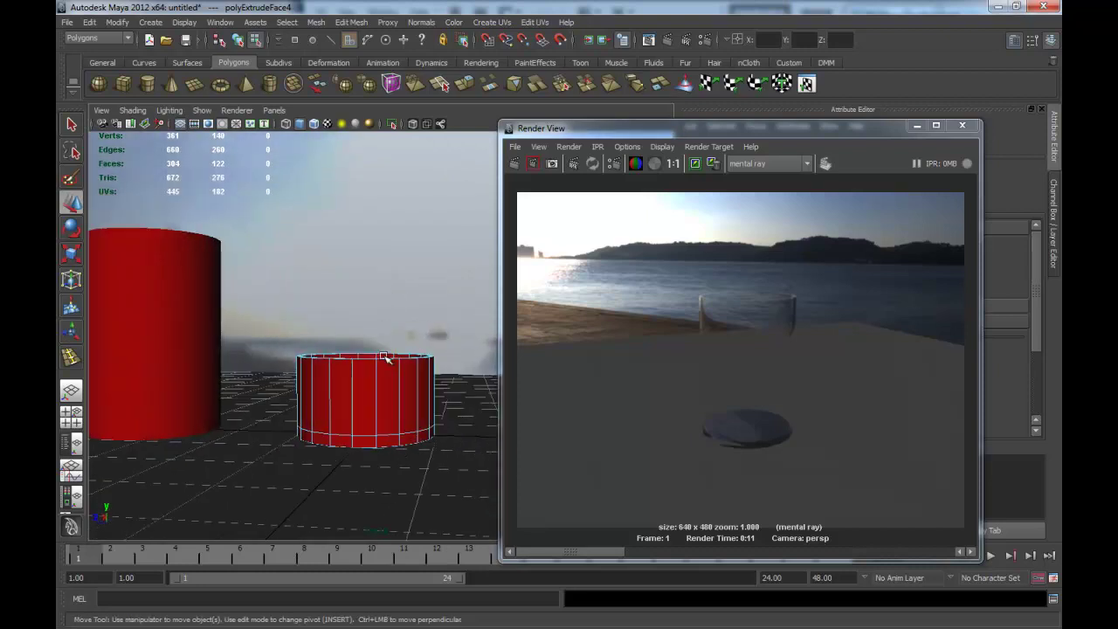
{"action": "left_click", "coordinate": [401, 348]}
{"action": "mouse_move", "coordinate": [366, 308]}
{"action": "left_mouse_down"}
{"action": "mouse_move", "coordinate": [366, 261]}
{"action": "mouse_move", "coordinate": [407, 299]}
{"action": "left_mouse_up"}
{"action": "key", "text": "ctrl+z"}
{"action": "key", "text": "ctrl+e"}
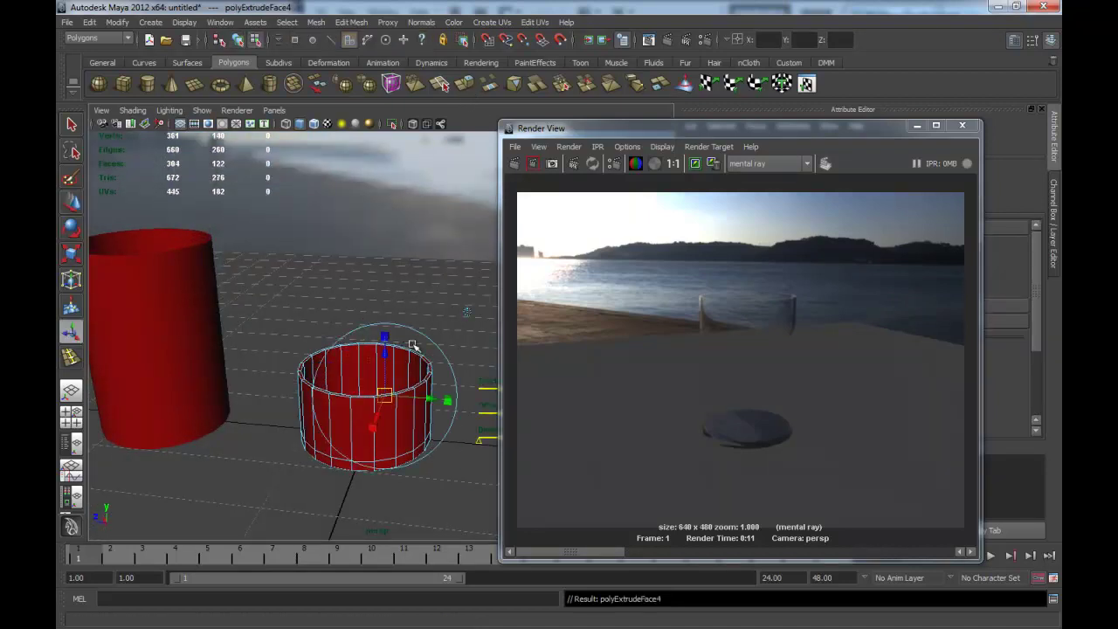
{"action": "mouse_move", "coordinate": [384, 353]}
{"action": "left_mouse_down"}
{"action": "mouse_move", "coordinate": [388, 312]}
{"action": "mouse_move", "coordinate": [369, 349]}
{"action": "mouse_move", "coordinate": [387, 350]}
{"action": "left_mouse_up"}
Step: Close the render window, reselect the small cylinder's top faces and scale them inward into a barrel shape
{"action": "key", "text": "r"}
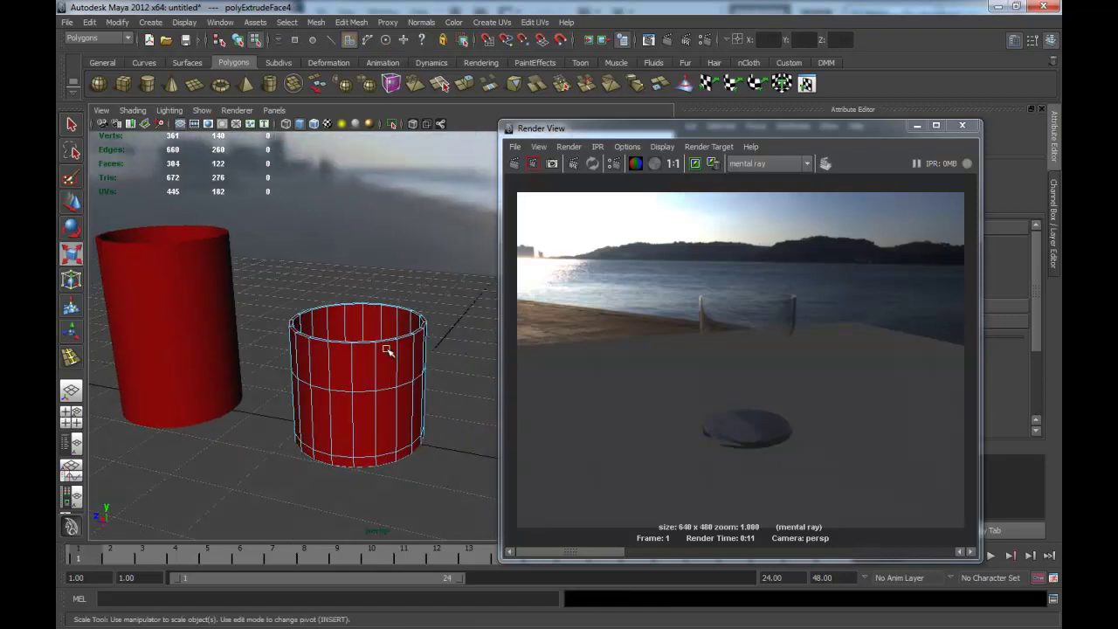
{"action": "left_click_drag", "start_coordinate": [728, 131], "coordinate": [691, 134]}
{"action": "left_click", "coordinate": [925, 128]}
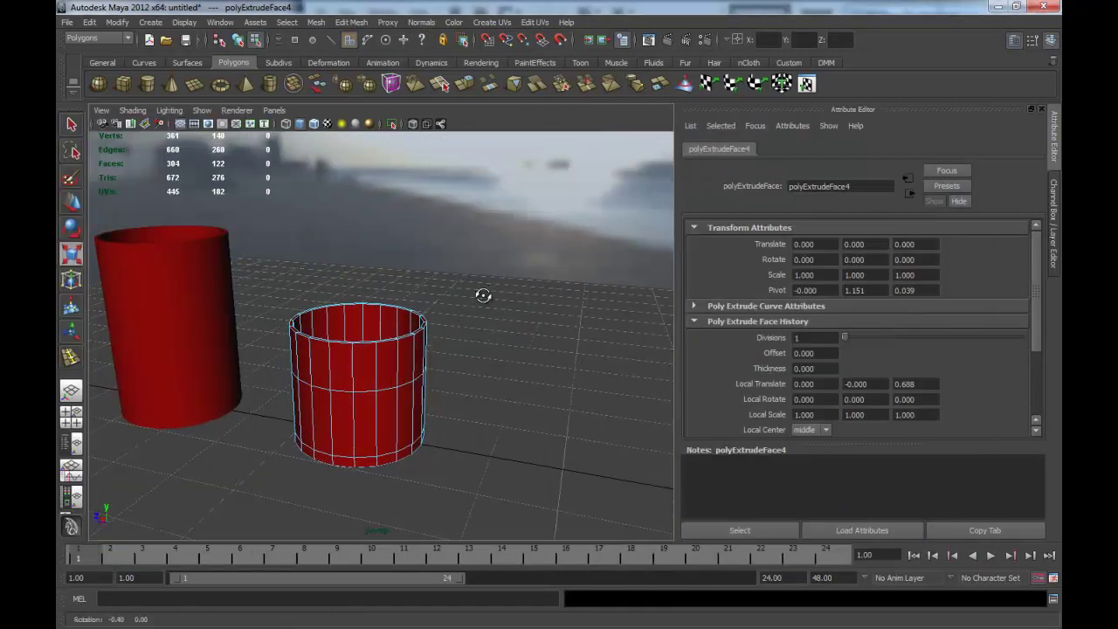
{"action": "scroll", "coordinate": [412, 312], "scroll_direction": "up", "scroll_amount": 3}
{"action": "right_click", "coordinate": [413, 337]}
{"action": "left_click", "coordinate": [308, 294]}
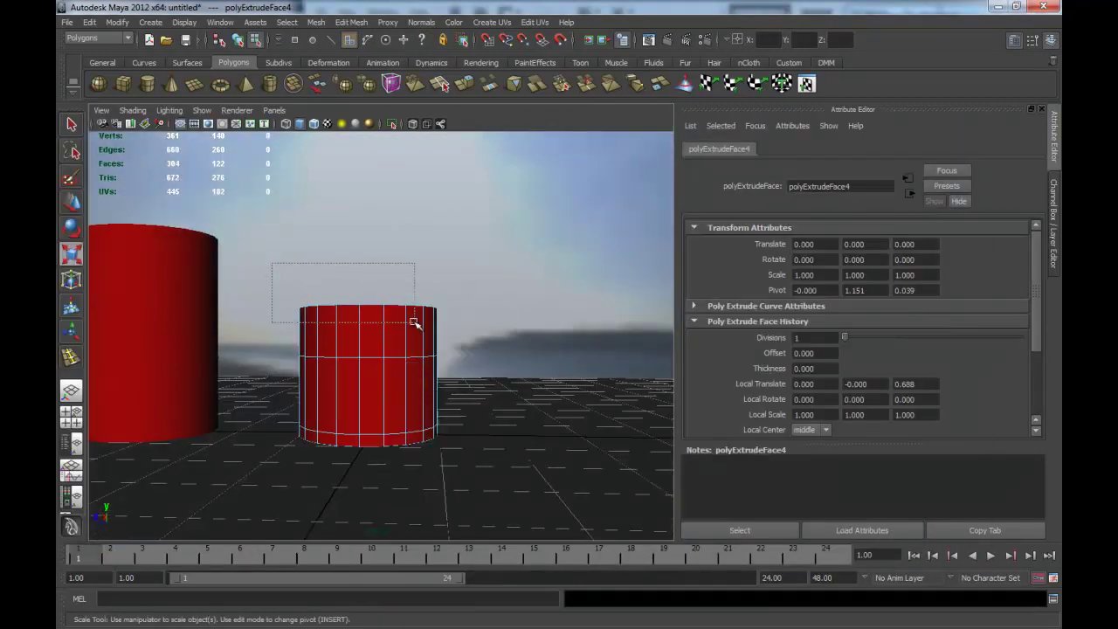
{"action": "left_click_drag", "start_coordinate": [415, 322], "coordinate": [418, 325]}
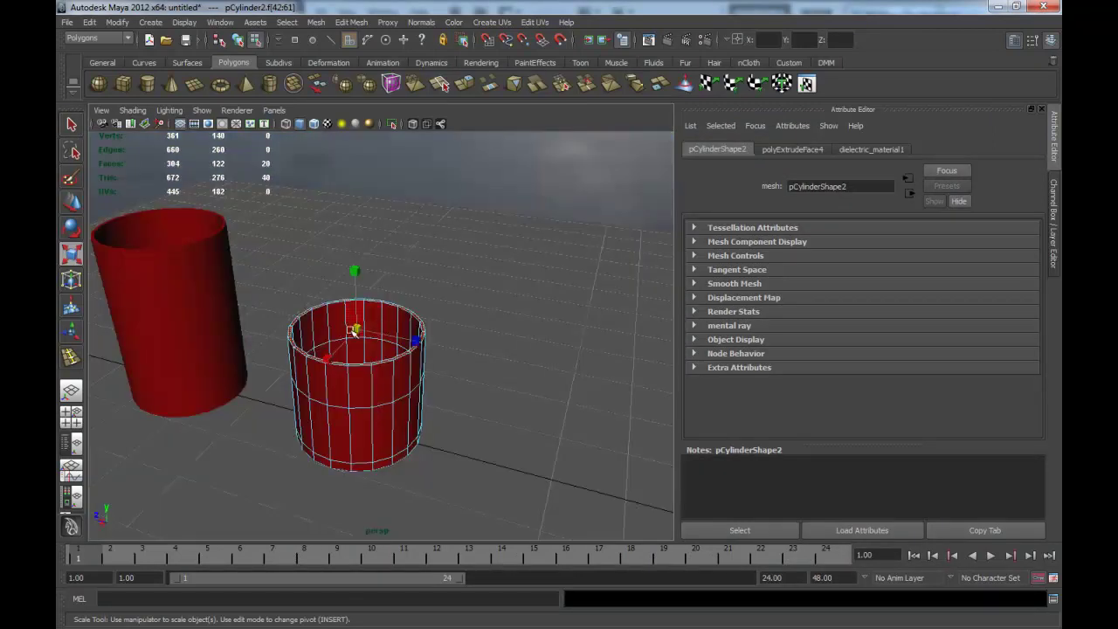
{"action": "left_click_drag", "start_coordinate": [354, 330], "coordinate": [331, 324]}
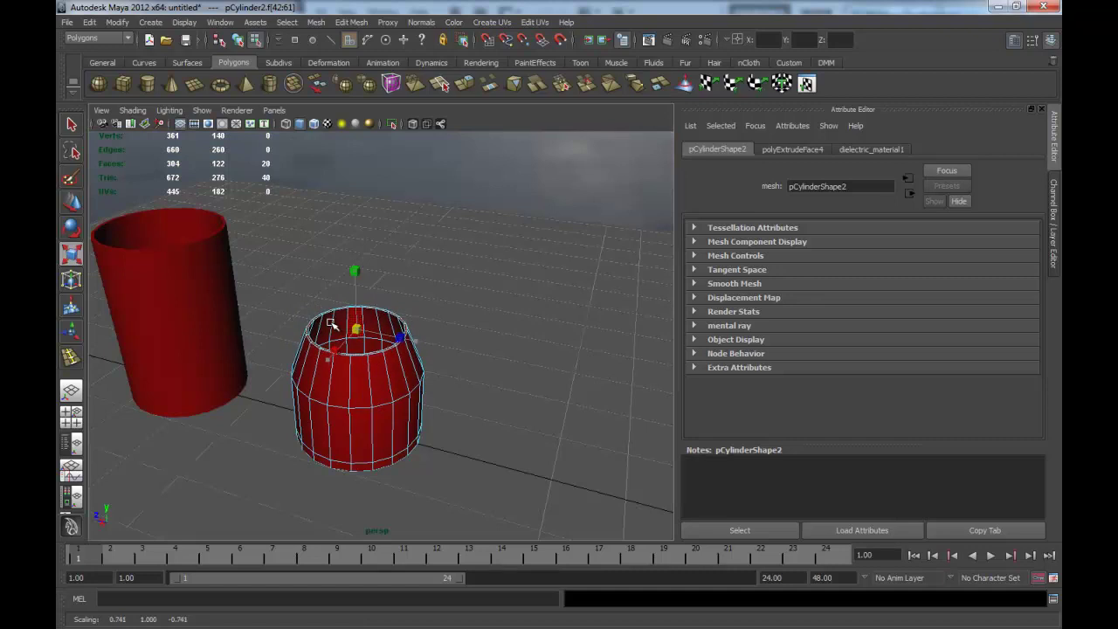
Step: Extrude the top faces again, pull them upward and raise the narrowed top
{"action": "left_click", "coordinate": [465, 84]}
{"action": "mouse_move", "coordinate": [357, 307]}
{"action": "left_mouse_down"}
{"action": "mouse_move", "coordinate": [357, 249]}
{"action": "mouse_move", "coordinate": [319, 268]}
{"action": "left_mouse_up"}
{"action": "key", "text": "r"}
{"action": "key", "text": "w"}
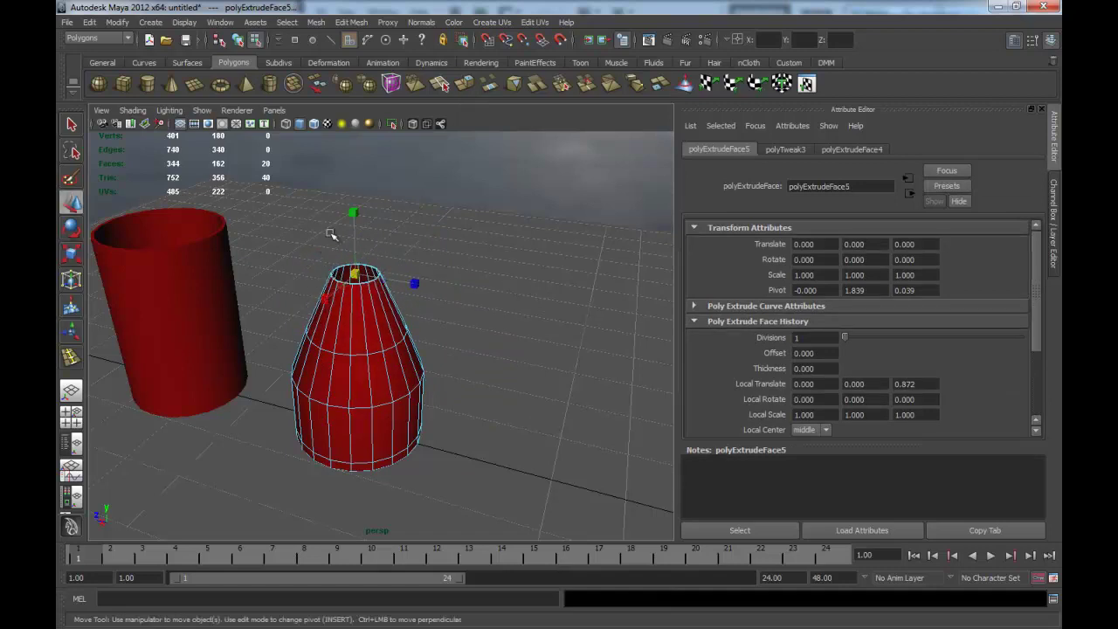
{"action": "left_click_drag", "start_coordinate": [356, 232], "coordinate": [354, 252]}
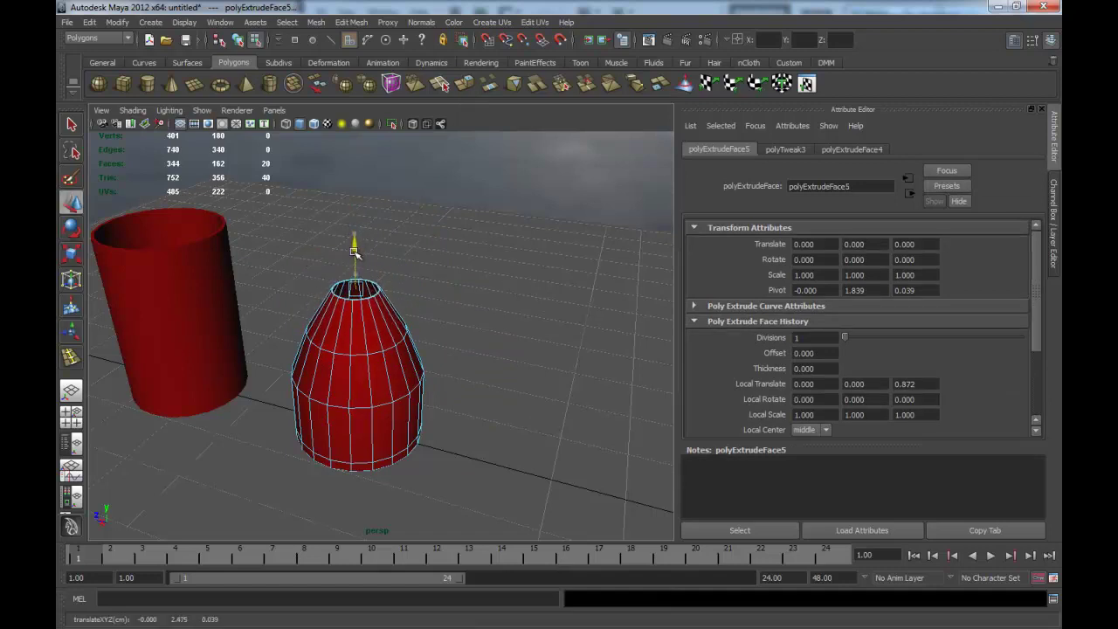
Step: Extrude twice more and pull the faces upward to start the bottle's neck
{"action": "left_click", "coordinate": [465, 84]}
{"action": "middle_click_drag", "start_coordinate": [412, 227], "coordinate": [437, 330], "text": "alt"}
{"action": "mouse_move", "coordinate": [437, 329]}
{"action": "left_mouse_down", "text": "alt"}
{"action": "mouse_move", "coordinate": [416, 309]}
{"action": "mouse_move", "coordinate": [375, 324]}
{"action": "mouse_move", "coordinate": [375, 312]}
{"action": "left_mouse_up", "text": "alt"}
{"action": "key", "text": "r"}
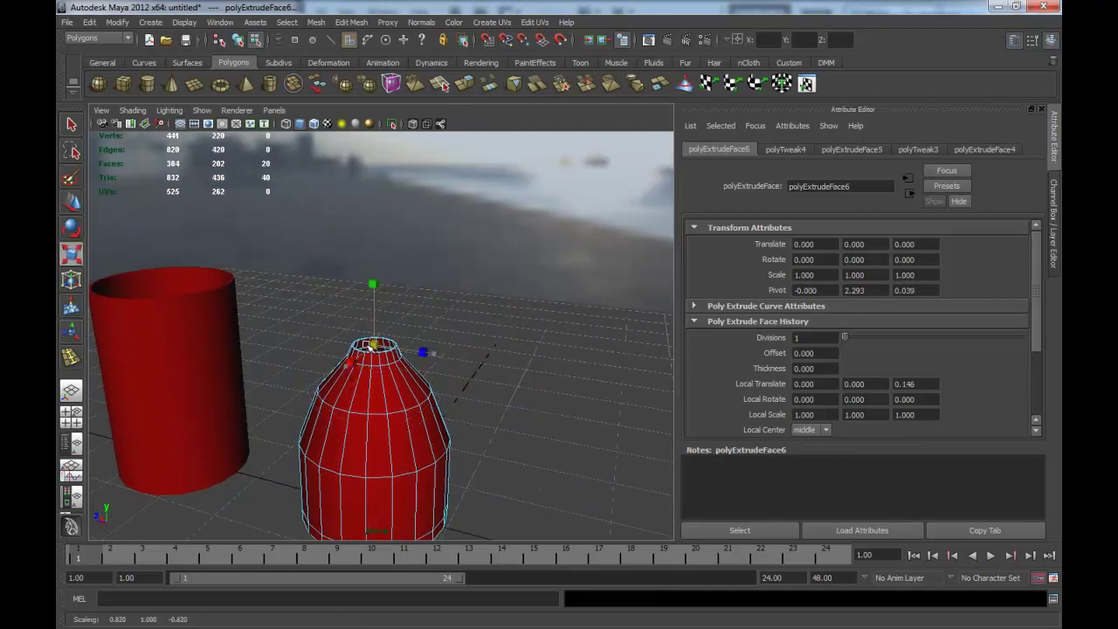
{"action": "left_click", "coordinate": [464, 84]}
{"action": "mouse_move", "coordinate": [375, 315]}
{"action": "left_mouse_down"}
{"action": "mouse_move", "coordinate": [378, 266]}
{"action": "mouse_move", "coordinate": [365, 269]}
{"action": "left_mouse_up"}
Step: Extrude the narrowed neck top, raise it slightly and widen it into a lip
{"action": "key", "text": "r"}
{"action": "left_click", "coordinate": [465, 84]}
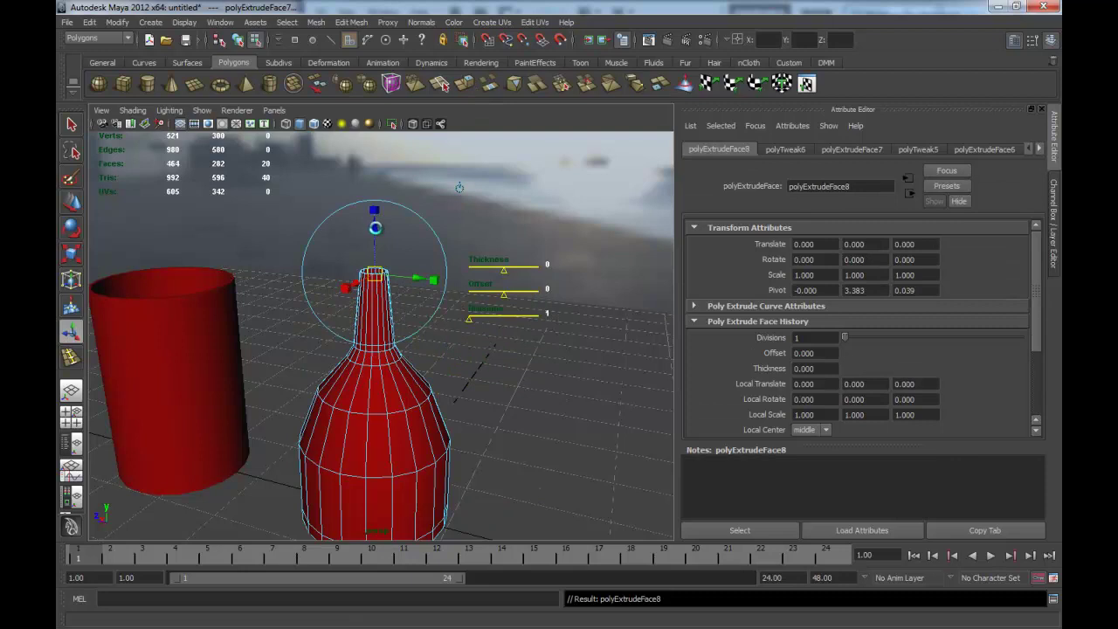
{"action": "left_click_drag", "start_coordinate": [374, 209], "coordinate": [374, 198]}
{"action": "key", "text": "r"}
{"action": "left_click_drag", "start_coordinate": [370, 258], "coordinate": [385, 260]}
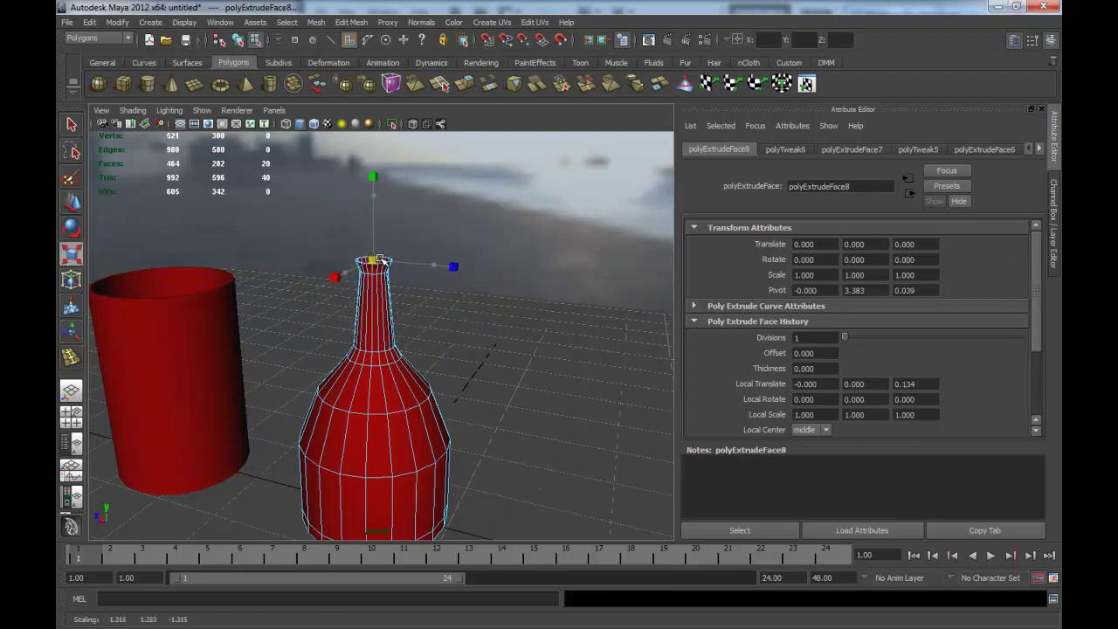
Step: Extrude the lip faces, raise them and scale them to flare the lip wider
{"action": "left_click", "coordinate": [465, 84]}
{"action": "left_click_drag", "start_coordinate": [374, 210], "coordinate": [374, 197]}
{"action": "key", "text": "r"}
{"action": "mouse_move", "coordinate": [373, 251]}
{"action": "left_mouse_down"}
{"action": "mouse_move", "coordinate": [397, 249]}
{"action": "mouse_move", "coordinate": [385, 294]}
{"action": "mouse_move", "coordinate": [444, 332]}
{"action": "mouse_move", "coordinate": [324, 349]}
{"action": "mouse_move", "coordinate": [321, 364]}
{"action": "mouse_move", "coordinate": [337, 349]}
{"action": "left_mouse_up"}
Step: Return to object mode, select the vase and press 3 for smooth mesh preview, then deselect it
{"action": "right_click_drag", "start_coordinate": [382, 357], "coordinate": [434, 350]}
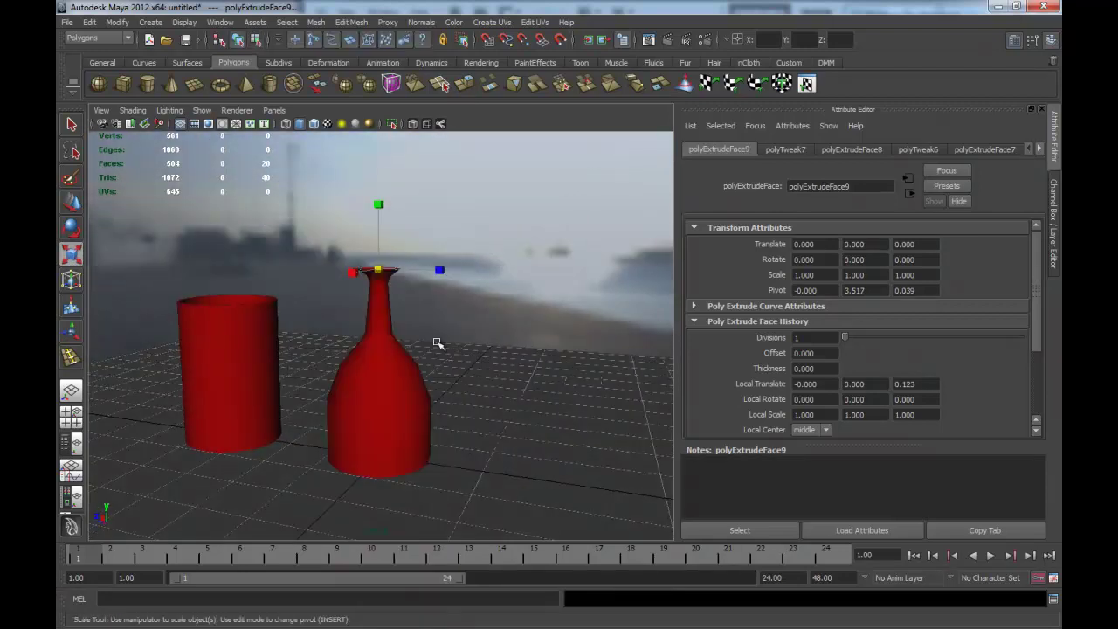
{"action": "left_click_drag", "start_coordinate": [434, 350], "coordinate": [413, 358], "text": "alt"}
{"action": "left_click", "coordinate": [413, 357]}
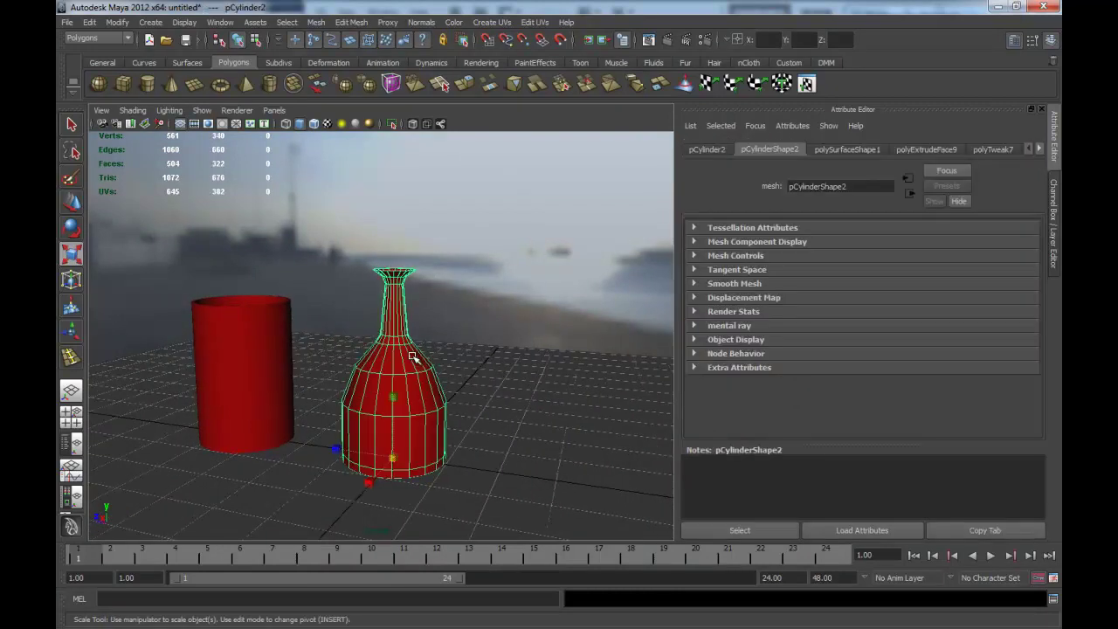
{"action": "key", "text": "3"}
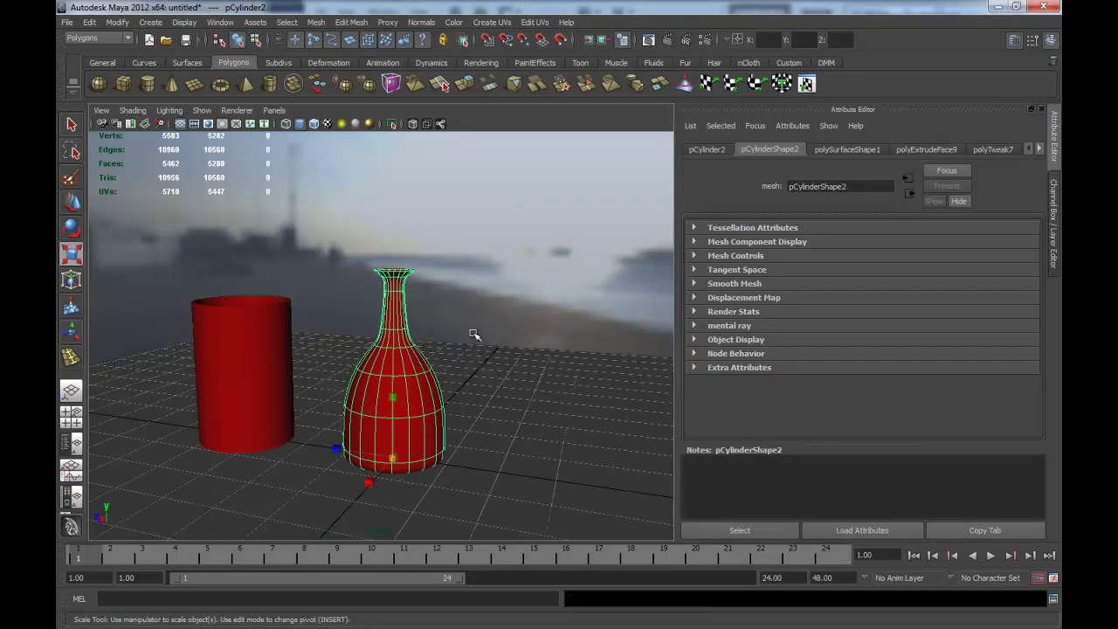
{"action": "left_click", "coordinate": [470, 382]}
{"action": "scroll", "coordinate": [469, 381], "scroll_direction": "up", "scroll_amount": 2}
{"action": "left_click_drag", "start_coordinate": [492, 367], "coordinate": [591, 460], "text": "alt"}
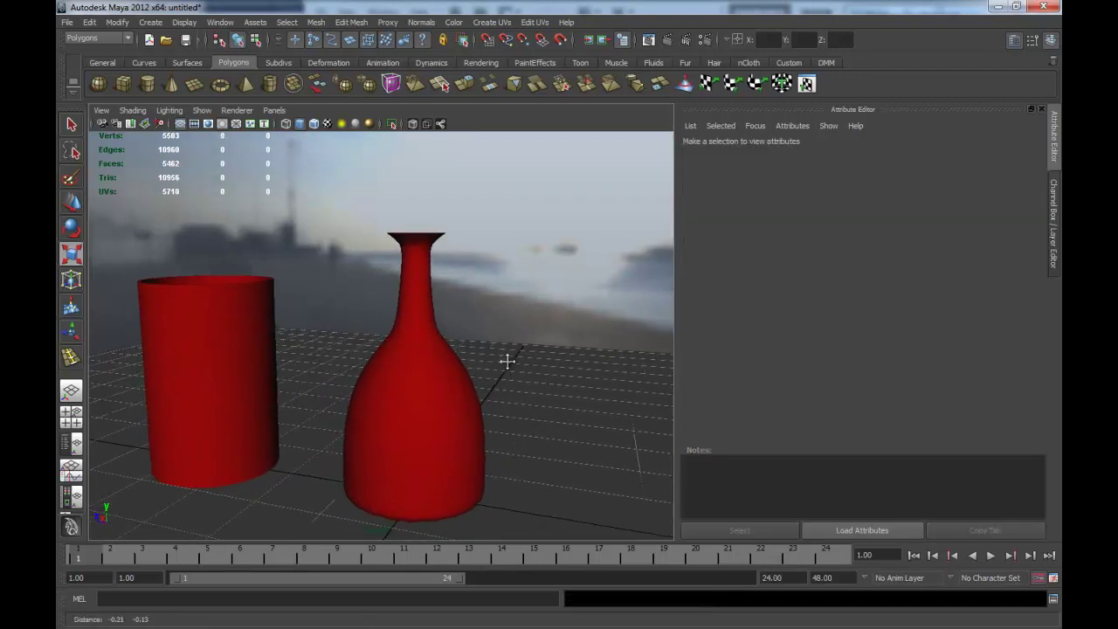
Step: Redo the mental ray render showing the new glass vase beside the tumbler, then slide the Render View aside
{"action": "left_click", "coordinate": [648, 39]}
{"action": "left_click_drag", "start_coordinate": [569, 126], "coordinate": [891, 124]}
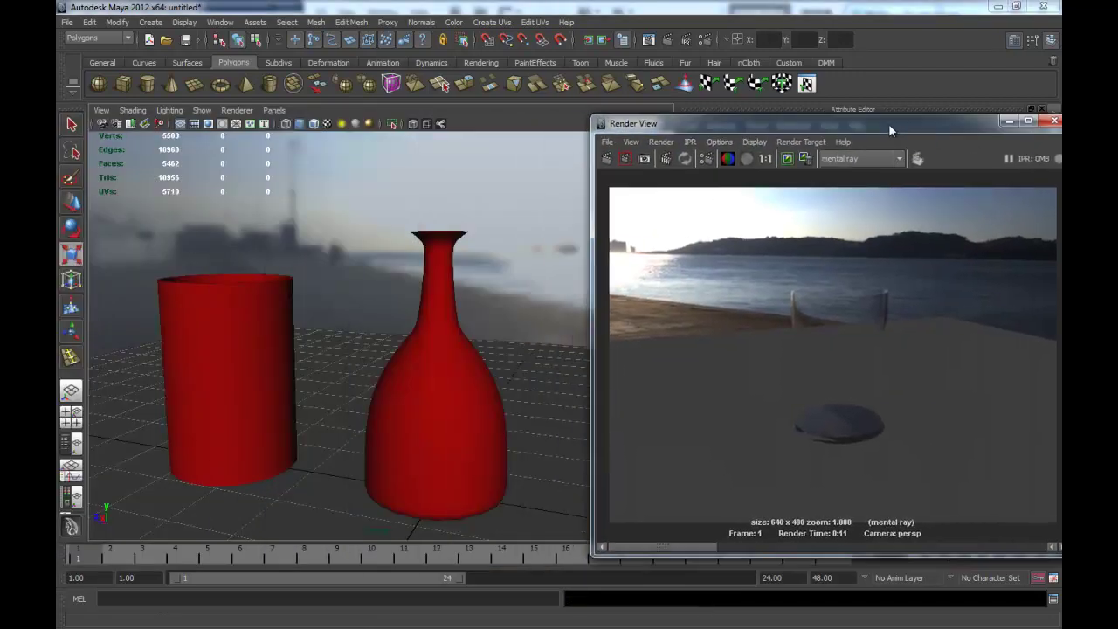
{"action": "left_click", "coordinate": [609, 158]}
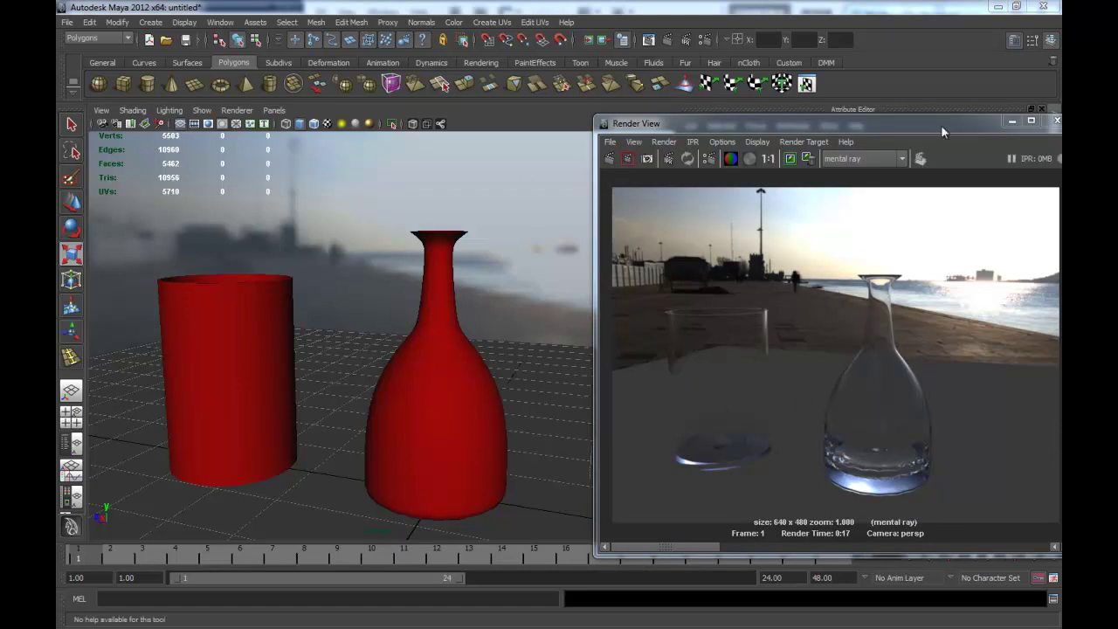
{"action": "left_click_drag", "start_coordinate": [943, 131], "coordinate": [607, 144]}
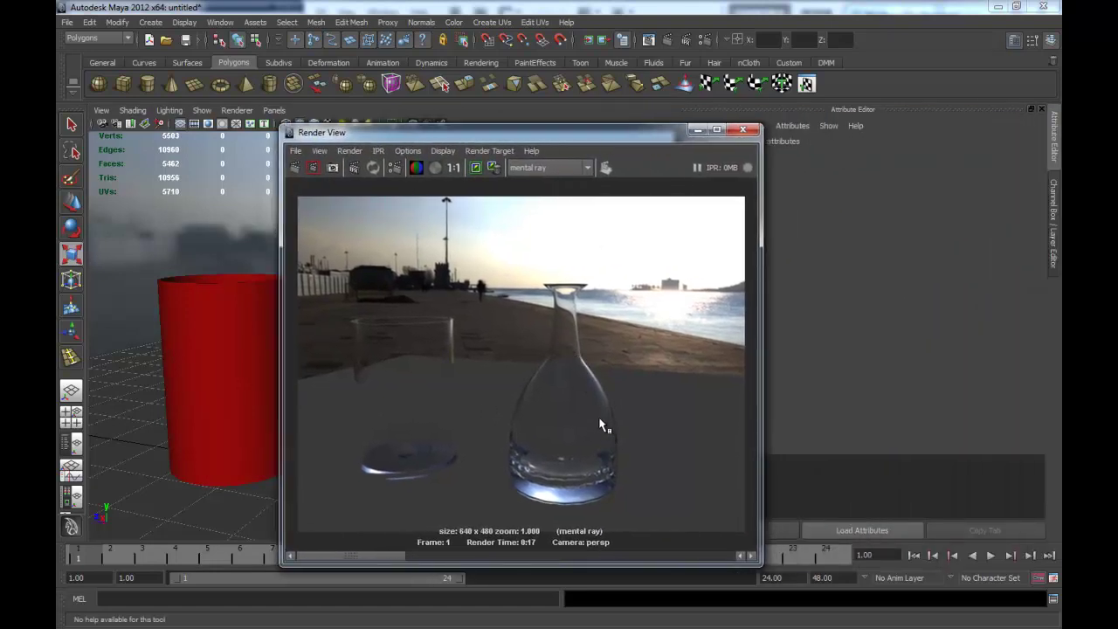
{"action": "left_click_drag", "start_coordinate": [616, 137], "coordinate": [224, 110]}
Step: Zoom out, select the image-based light sphere and move the render window out of the way
{"action": "right_click_drag", "start_coordinate": [301, 249], "coordinate": [263, 277], "text": "alt"}
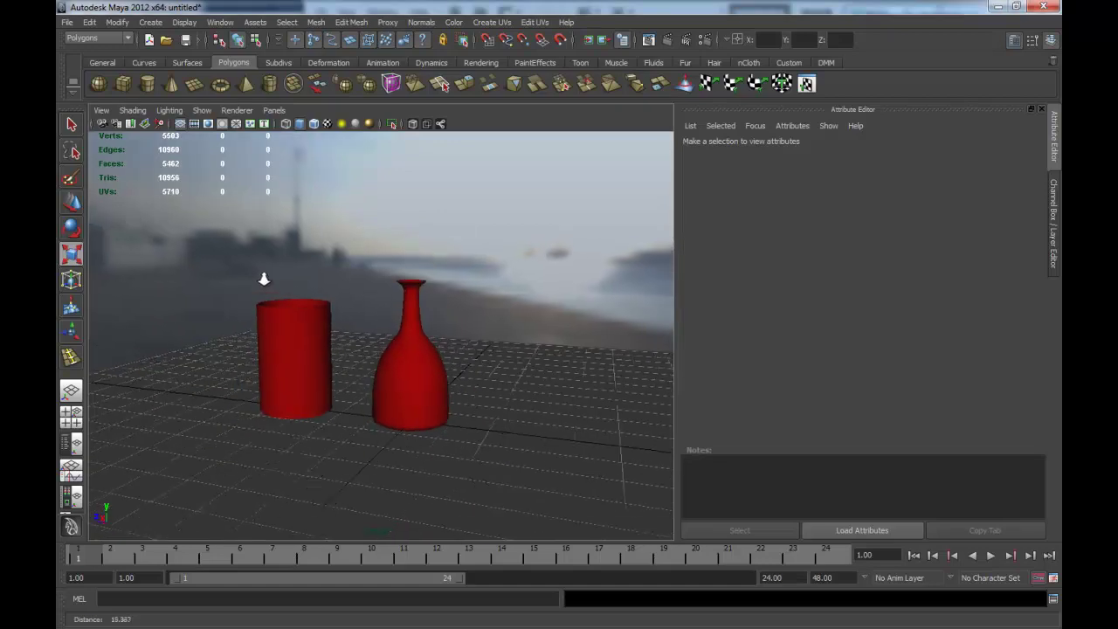
{"action": "left_click_drag", "start_coordinate": [392, 254], "coordinate": [327, 262], "text": "alt"}
{"action": "mouse_move", "coordinate": [438, 225]}
{"action": "left_mouse_down"}
{"action": "mouse_move", "coordinate": [508, 272]}
{"action": "mouse_move", "coordinate": [357, 245]}
{"action": "left_mouse_up"}
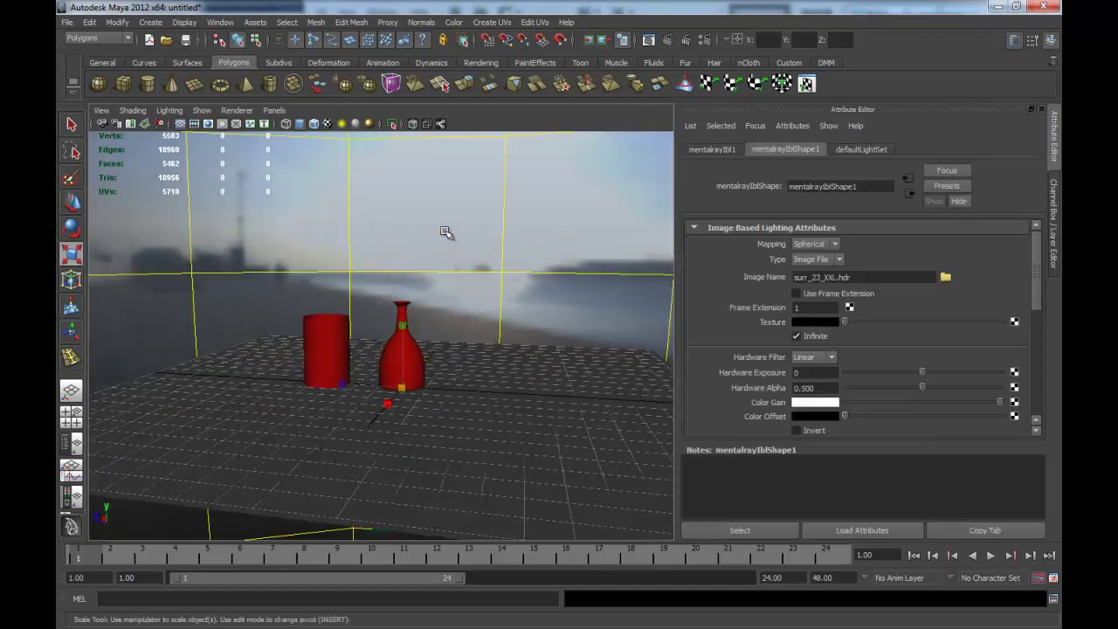
{"action": "key", "text": "alt+Tab"}
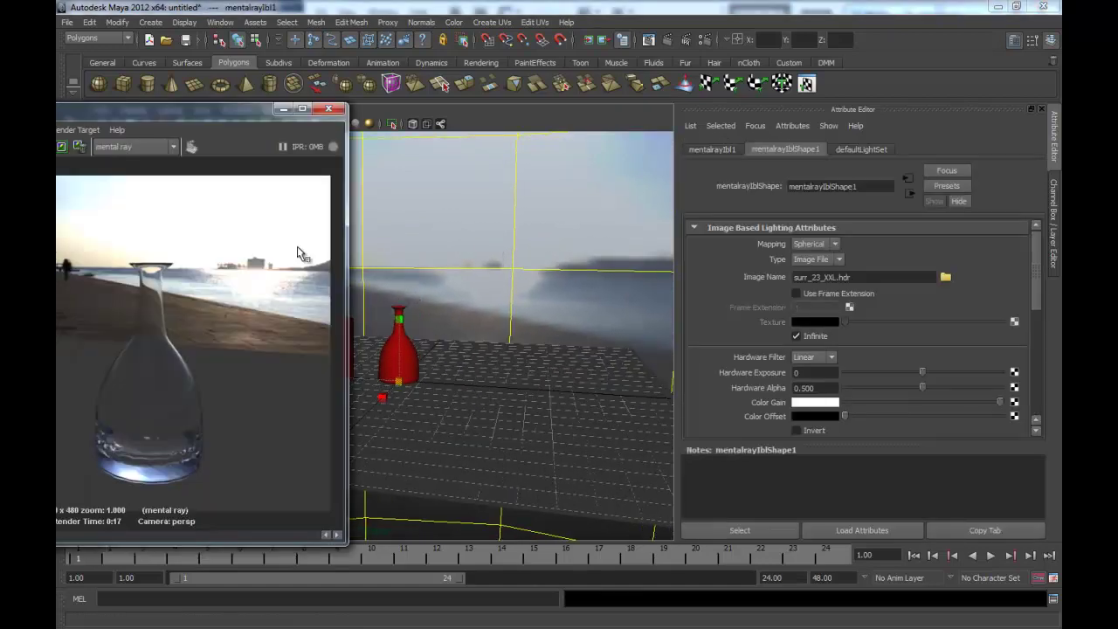
{"action": "left_click_drag", "start_coordinate": [193, 108], "coordinate": [43, 103]}
{"action": "left_click", "coordinate": [481, 225]}
{"action": "left_click", "coordinate": [537, 292]}
{"action": "left_click_drag", "start_coordinate": [1034, 271], "coordinate": [1034, 377]}
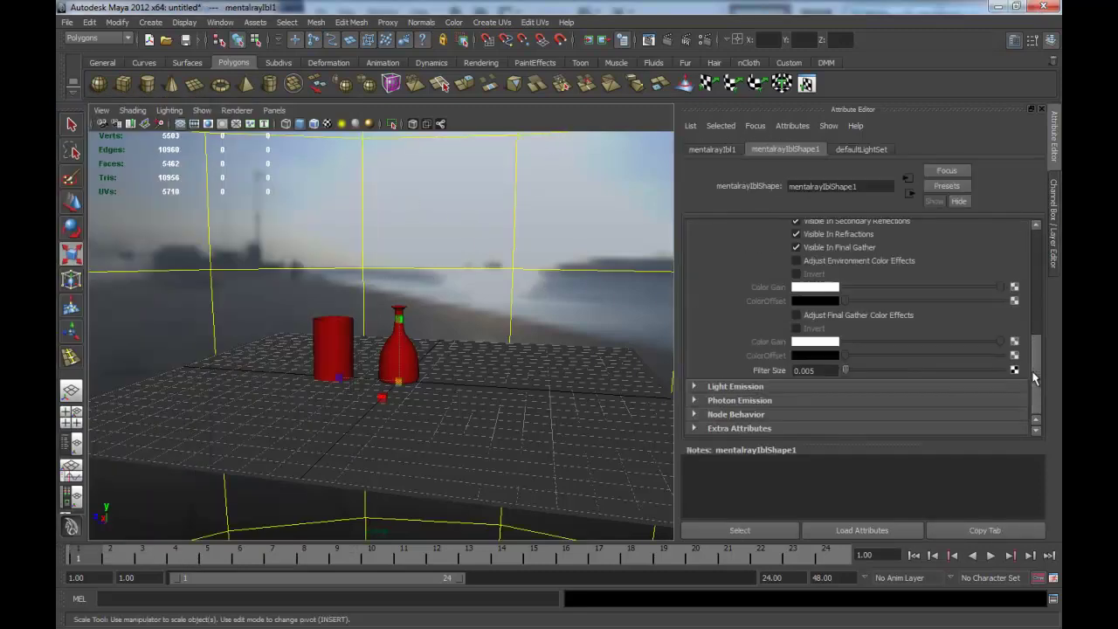
{"action": "scroll", "coordinate": [902, 327], "scroll_direction": "up", "scroll_amount": 3}
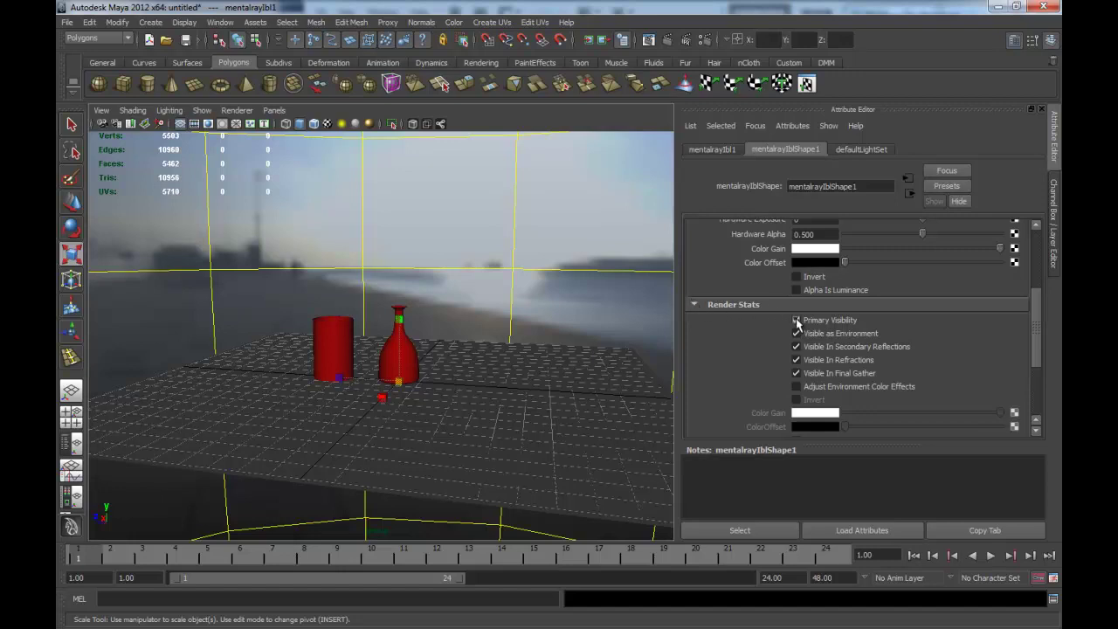
Step: Create display layer2, add the IBL sphere to it and set the layer to reference
{"action": "left_click", "coordinate": [564, 262]}
{"action": "key", "text": "ctrl+a"}
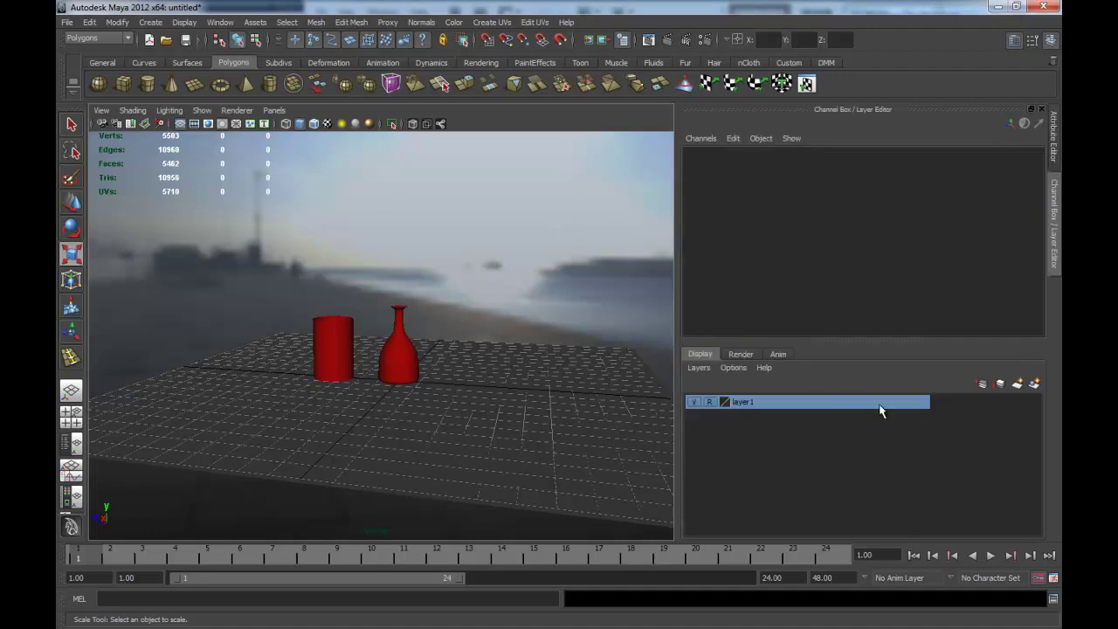
{"action": "left_click", "coordinate": [1018, 383]}
{"action": "left_click_drag", "start_coordinate": [492, 220], "coordinate": [568, 290]}
{"action": "left_click", "coordinate": [741, 401]}
{"action": "right_click", "coordinate": [746, 414]}
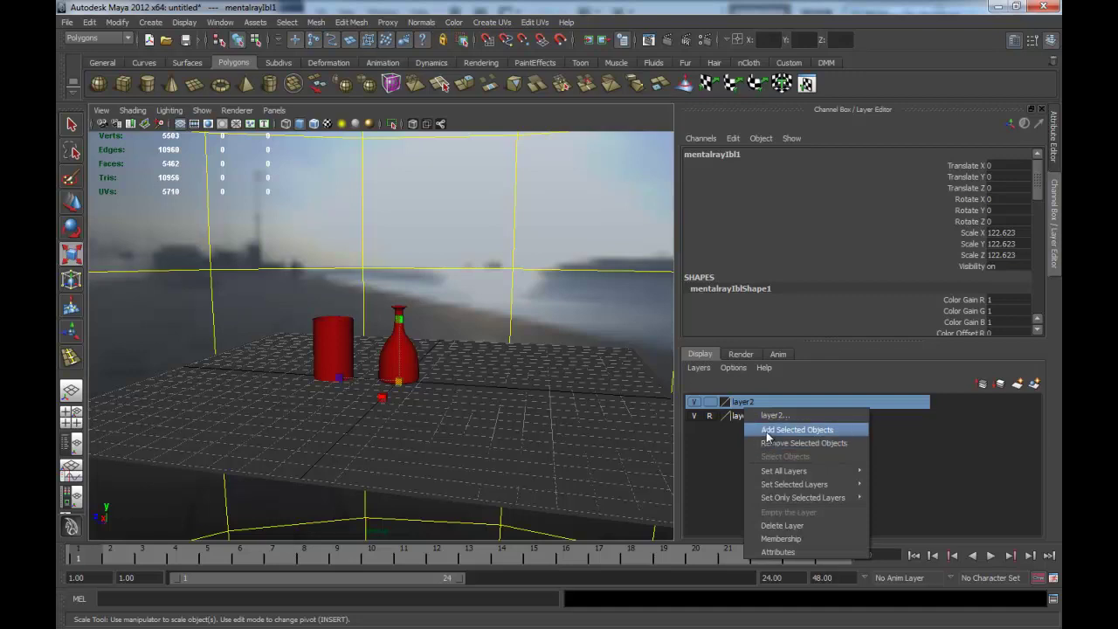
{"action": "left_click", "coordinate": [767, 434]}
{"action": "left_click", "coordinate": [709, 402]}
{"action": "left_click", "coordinate": [709, 402]}
Step: Clear the IBL selection, move in closer and select the vase
{"action": "left_click", "coordinate": [616, 325]}
{"action": "left_click_drag", "start_coordinate": [532, 327], "coordinate": [449, 369], "text": "alt"}
{"action": "left_click", "coordinate": [448, 371]}
Step: Duplicate the vase, move the copy aside and enlarge it to about 1.6 times
{"action": "key", "text": "r"}
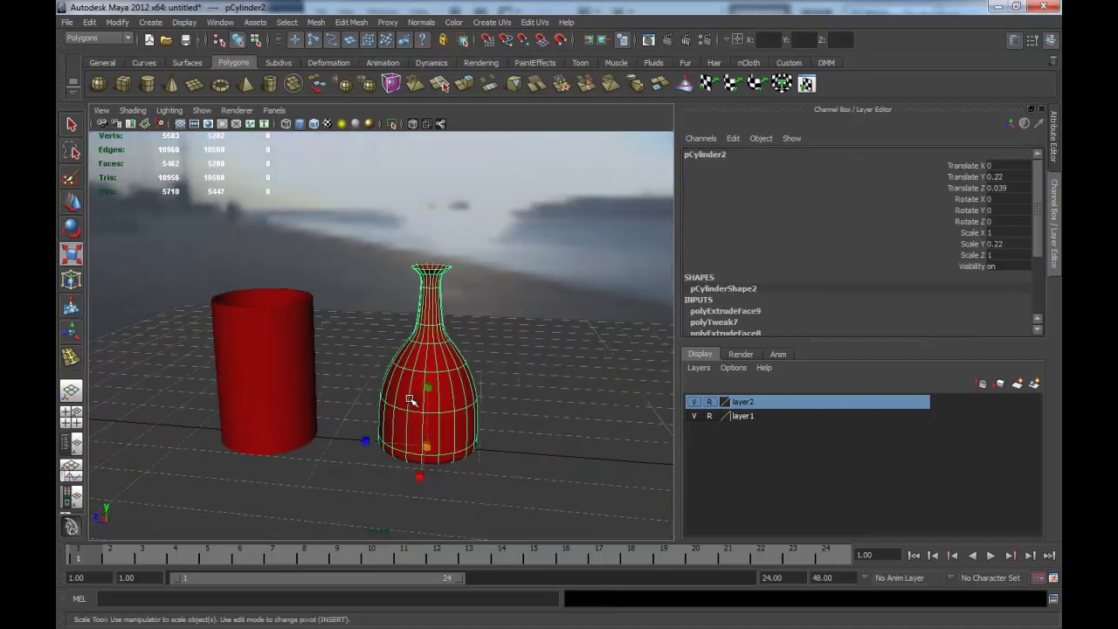
{"action": "key", "text": "ctrl+d"}
{"action": "key", "text": "w"}
{"action": "mouse_move", "coordinate": [429, 457]}
{"action": "left_mouse_down"}
{"action": "mouse_move", "coordinate": [429, 396]}
{"action": "mouse_move", "coordinate": [340, 385]}
{"action": "mouse_move", "coordinate": [471, 360]}
{"action": "left_mouse_up"}
{"action": "key", "text": "r"}
{"action": "mouse_move", "coordinate": [348, 400]}
{"action": "left_mouse_down", "text": "alt"}
{"action": "mouse_move", "coordinate": [364, 379]}
{"action": "mouse_move", "coordinate": [417, 400]}
{"action": "left_mouse_up", "text": "alt"}
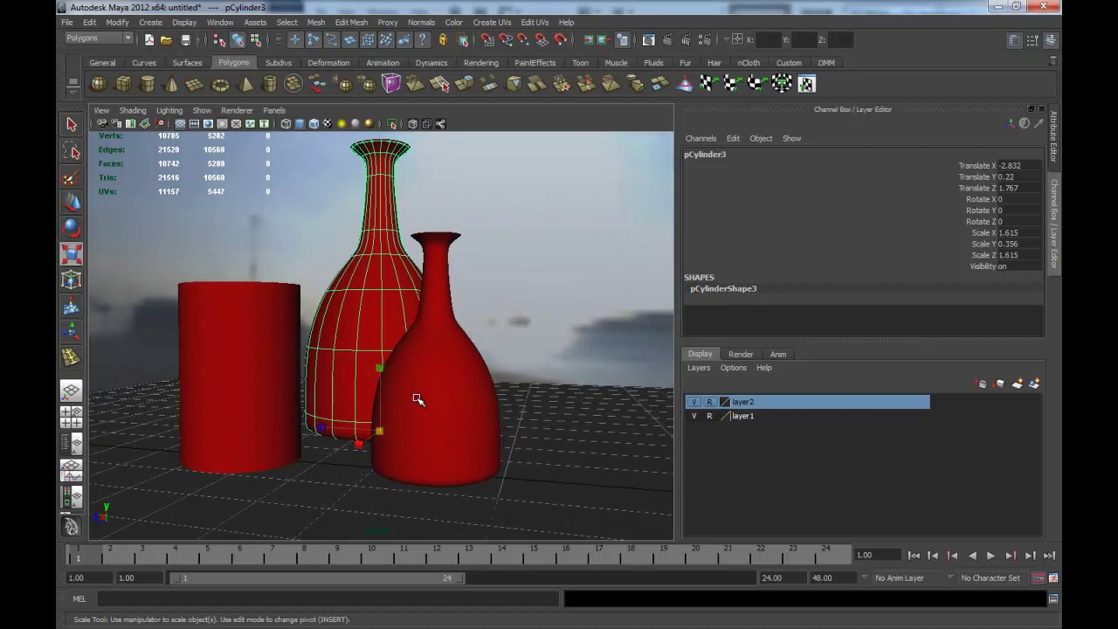
Step: Duplicate the enlarged vase and move the third vase to the right
{"action": "key", "text": "ctrl+d"}
{"action": "key", "text": "w"}
{"action": "mouse_move", "coordinate": [342, 427]}
{"action": "left_mouse_down"}
{"action": "mouse_move", "coordinate": [510, 441]}
{"action": "mouse_move", "coordinate": [489, 420]}
{"action": "mouse_move", "coordinate": [517, 417]}
{"action": "mouse_move", "coordinate": [481, 439]}
{"action": "left_mouse_up"}
{"action": "key", "text": "r"}
{"action": "key", "text": "w"}
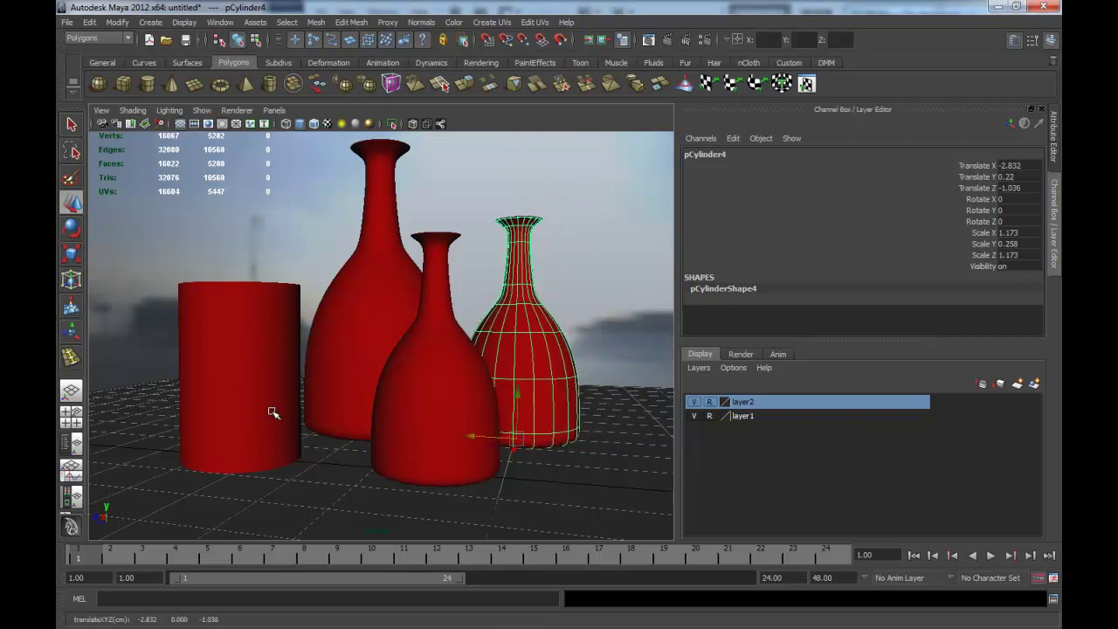
Step: Move the cylinder closer to the vases and turn on the Resolution Gate
{"action": "left_click", "coordinate": [270, 411]}
{"action": "mouse_move", "coordinate": [209, 456]}
{"action": "left_mouse_down"}
{"action": "mouse_move", "coordinate": [320, 481]}
{"action": "mouse_move", "coordinate": [349, 462]}
{"action": "mouse_move", "coordinate": [332, 441]}
{"action": "left_mouse_up"}
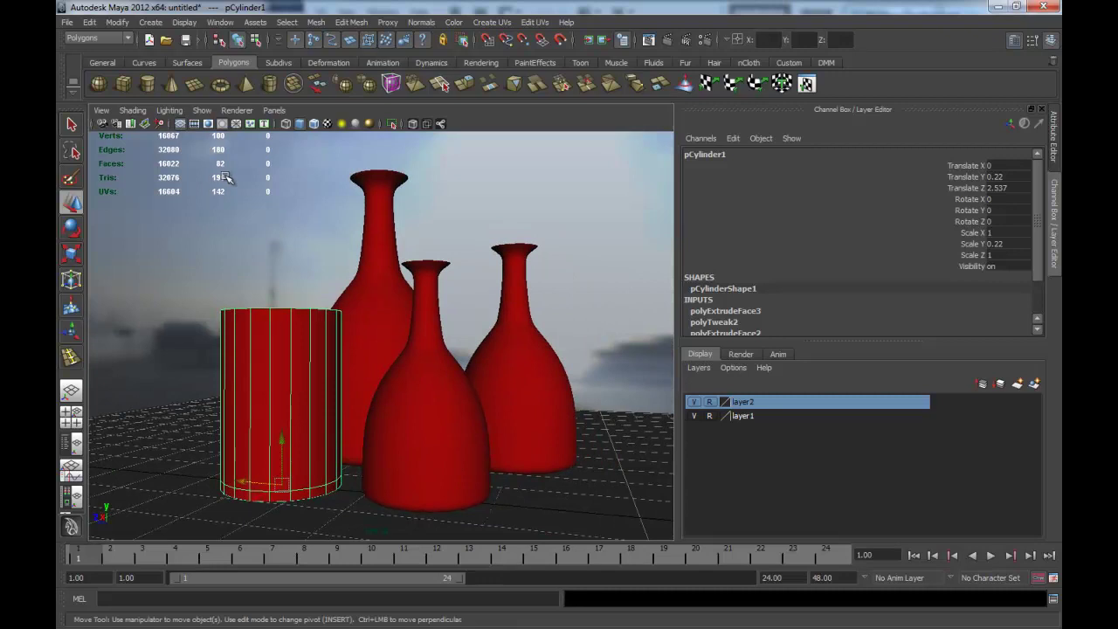
{"action": "left_click", "coordinate": [208, 123]}
{"action": "right_click_drag", "start_coordinate": [327, 250], "coordinate": [327, 262], "text": "alt"}
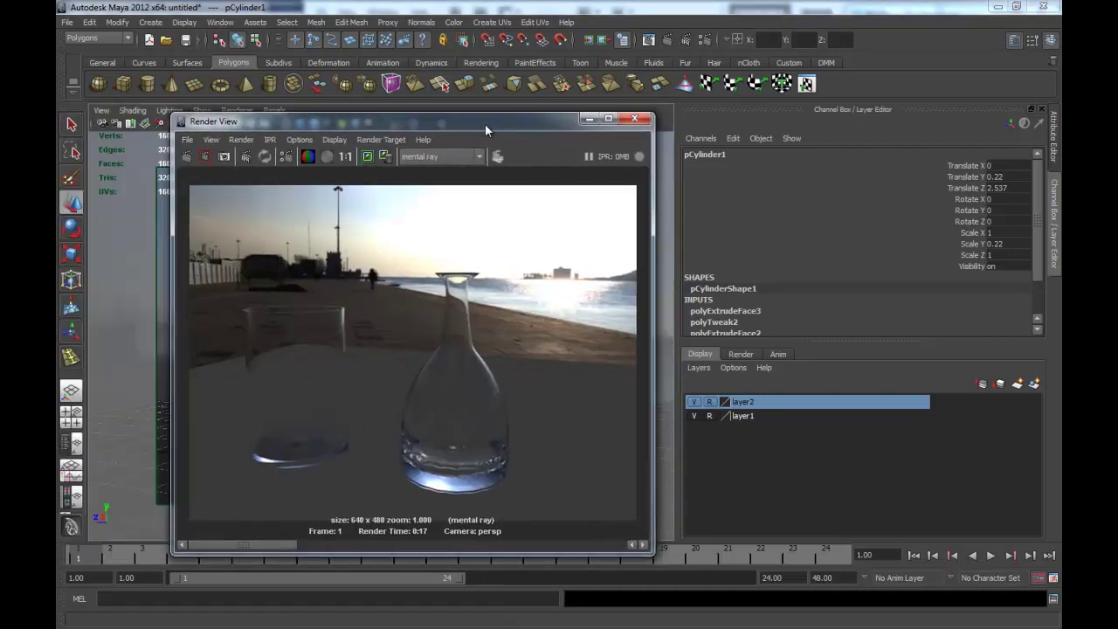
{"action": "left_click_drag", "start_coordinate": [485, 123], "coordinate": [696, 122]}
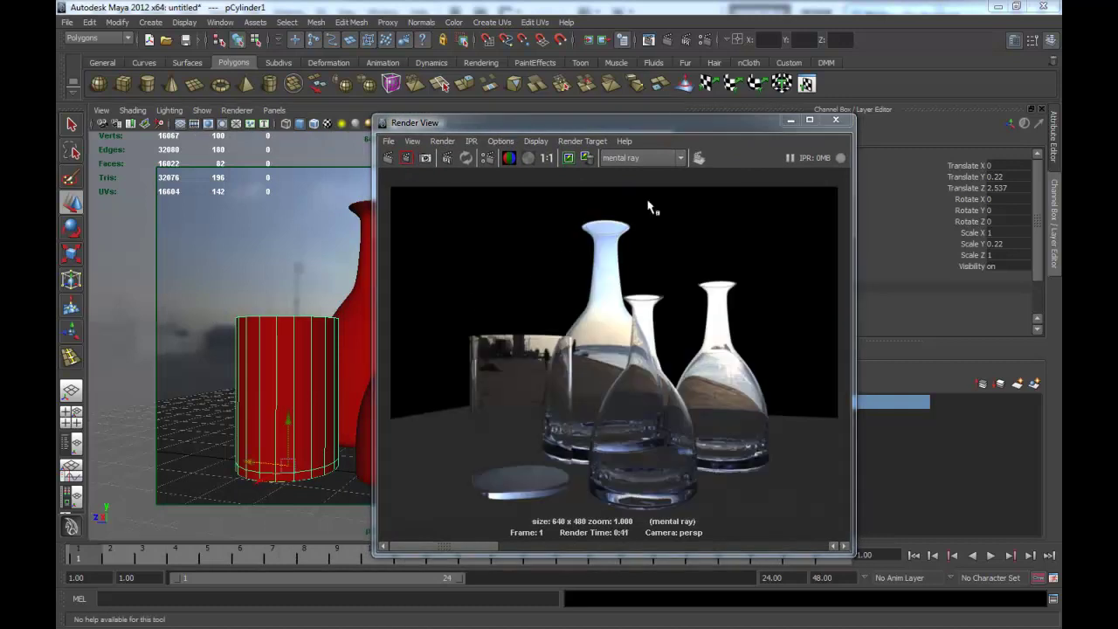
{"action": "mouse_move", "coordinate": [748, 118]}
{"action": "left_mouse_down"}
{"action": "mouse_move", "coordinate": [581, 115]}
{"action": "mouse_move", "coordinate": [595, 97]}
{"action": "mouse_move", "coordinate": [518, 117]}
{"action": "mouse_move", "coordinate": [366, 122]}
{"action": "mouse_move", "coordinate": [528, 121]}
{"action": "left_mouse_up"}
{"action": "left_click", "coordinate": [643, 120]}
{"action": "left_click", "coordinate": [494, 200]}
{"action": "mouse_move", "coordinate": [494, 200]}
{"action": "right_mouse_down", "text": "alt"}
{"action": "mouse_move", "coordinate": [437, 250]}
{"action": "mouse_move", "coordinate": [315, 270]}
{"action": "right_mouse_up", "text": "alt"}
{"action": "left_click_drag", "start_coordinate": [315, 270], "coordinate": [245, 297], "text": "alt"}
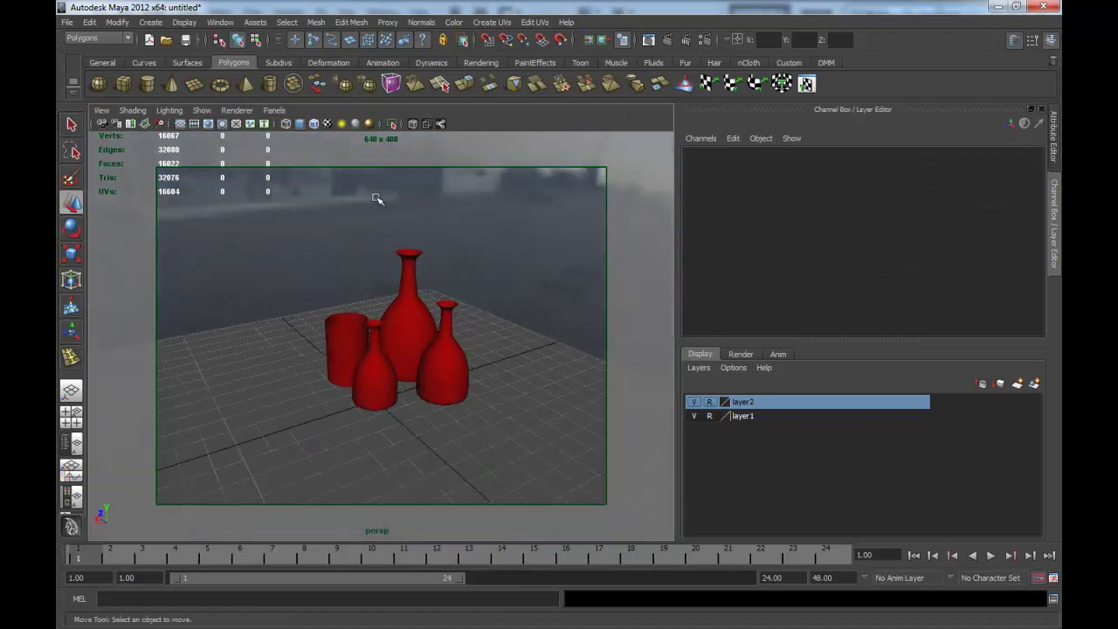
Step: Create an area light from the Rendering shelf, rotate it and raise it above the vases
{"action": "left_click", "coordinate": [481, 62]}
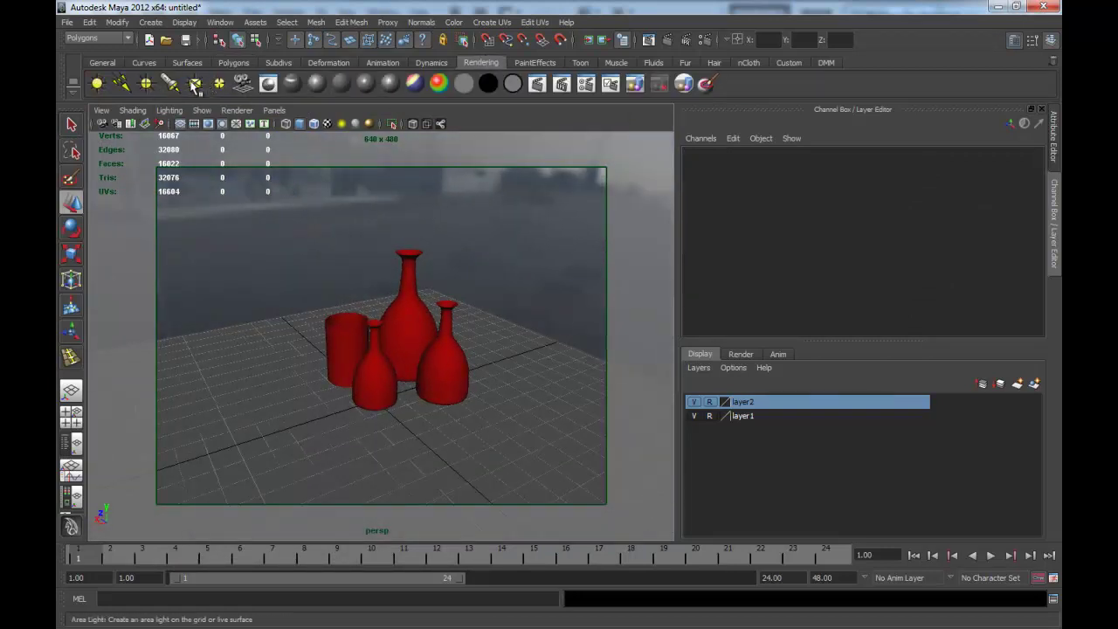
{"action": "left_click", "coordinate": [196, 84]}
{"action": "mouse_move", "coordinate": [332, 312]}
{"action": "left_mouse_down", "text": "alt"}
{"action": "mouse_move", "coordinate": [320, 315]}
{"action": "mouse_move", "coordinate": [370, 297]}
{"action": "mouse_move", "coordinate": [439, 331]}
{"action": "mouse_move", "coordinate": [496, 333]}
{"action": "left_mouse_up", "text": "alt"}
{"action": "key", "text": "w"}
{"action": "left_click", "coordinate": [369, 354]}
{"action": "left_click", "coordinate": [370, 346]}
{"action": "key", "text": "e"}
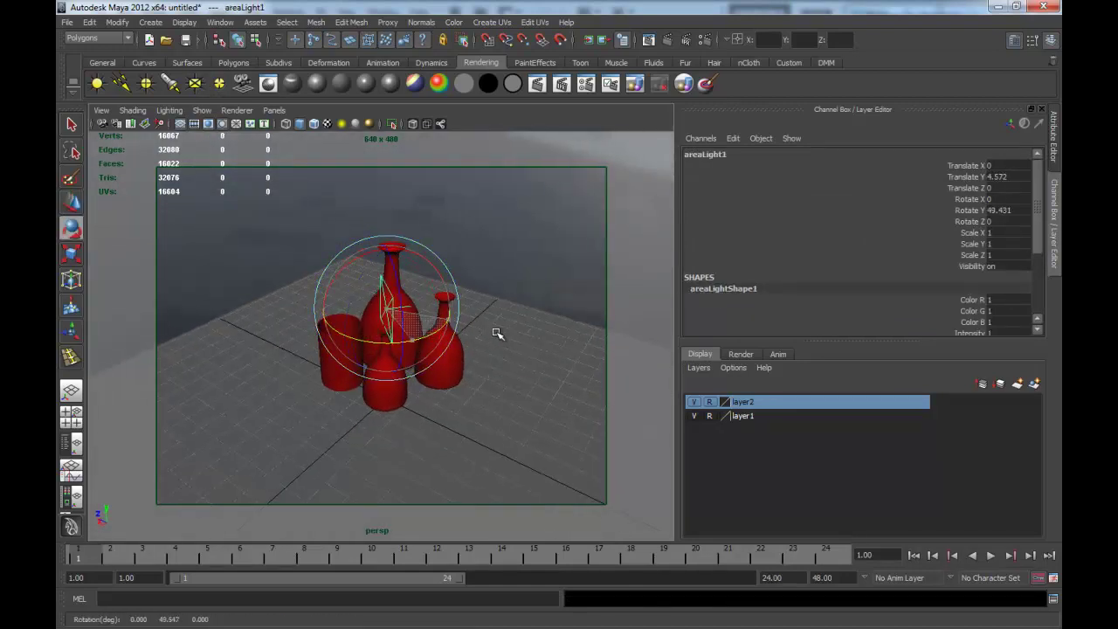
{"action": "mouse_move", "coordinate": [405, 341]}
{"action": "left_mouse_down"}
{"action": "mouse_move", "coordinate": [359, 287]}
{"action": "mouse_move", "coordinate": [370, 303]}
{"action": "mouse_move", "coordinate": [200, 292]}
{"action": "left_mouse_up"}
{"action": "key", "text": "w"}
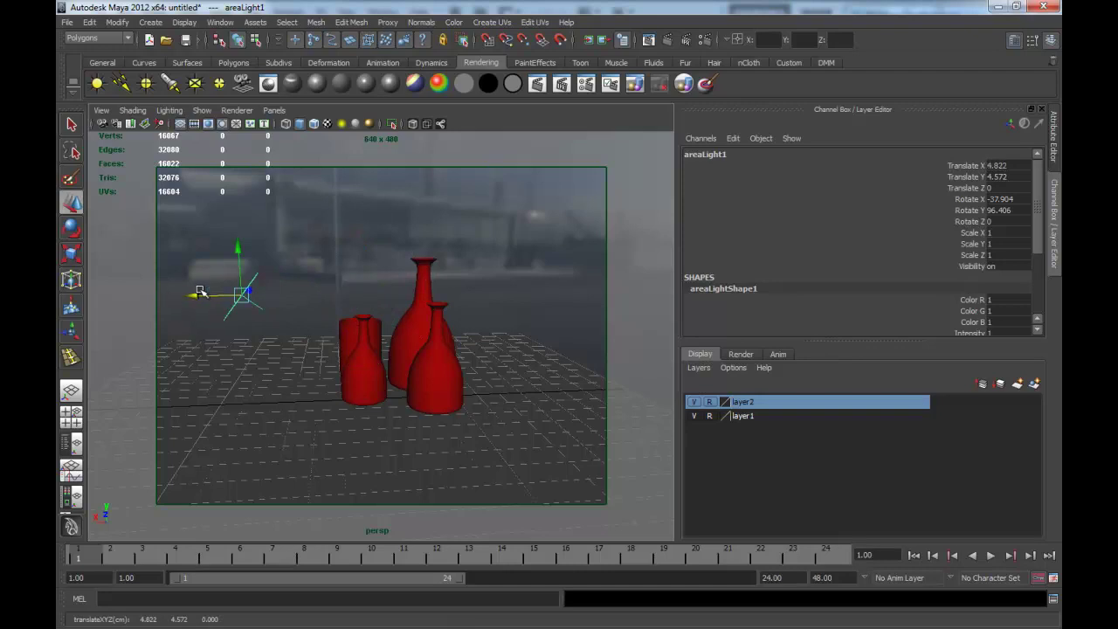
{"action": "left_click_drag", "start_coordinate": [241, 248], "coordinate": [242, 146]}
{"action": "mouse_move", "coordinate": [303, 249]}
{"action": "left_mouse_down", "text": "alt"}
{"action": "mouse_move", "coordinate": [416, 286]}
{"action": "mouse_move", "coordinate": [399, 306]}
{"action": "left_mouse_up", "text": "alt"}
Step: In the area light's attributes, enable Use Ray Trace Shadows and set Intensity to 0.5
{"action": "key", "text": "ctrl+a"}
{"action": "scroll", "coordinate": [869, 318], "scroll_direction": "down", "scroll_amount": 3}
{"action": "scroll", "coordinate": [901, 323], "scroll_direction": "down", "scroll_amount": 2}
{"action": "scroll", "coordinate": [883, 323], "scroll_direction": "down", "scroll_amount": 3}
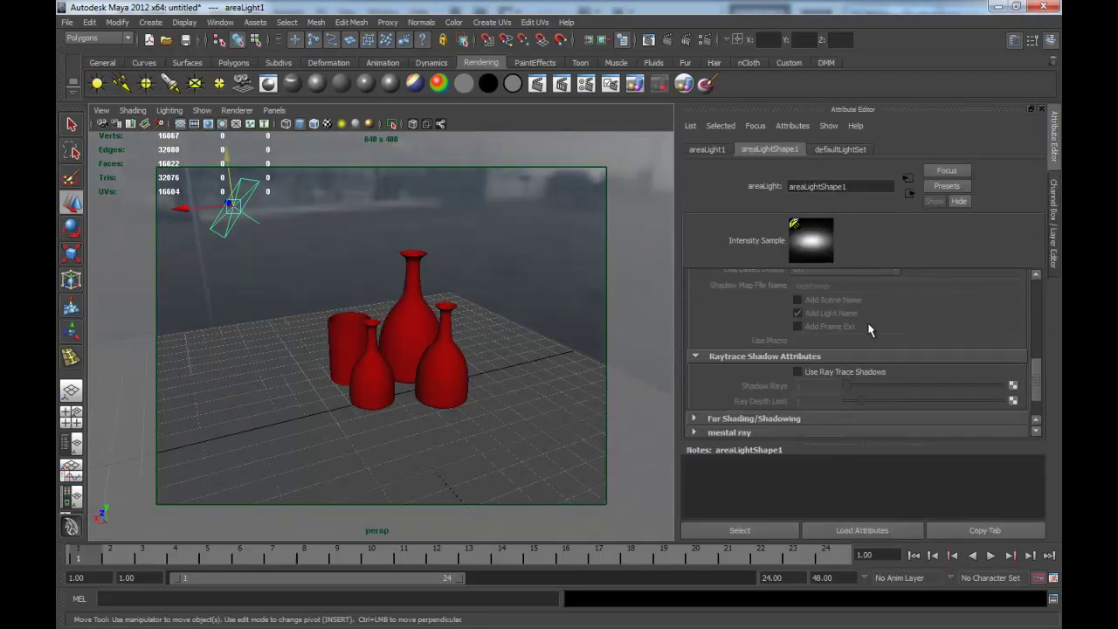
{"action": "left_click", "coordinate": [820, 374]}
{"action": "type", "text": "0"}
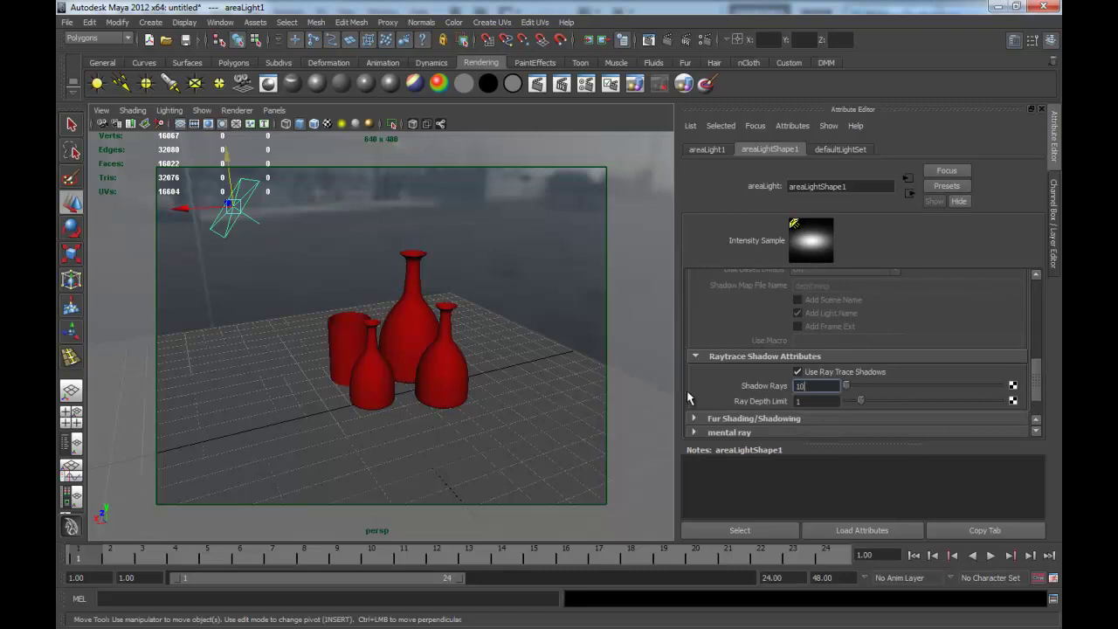
{"action": "right_click_drag", "start_coordinate": [372, 357], "coordinate": [457, 370], "text": "alt"}
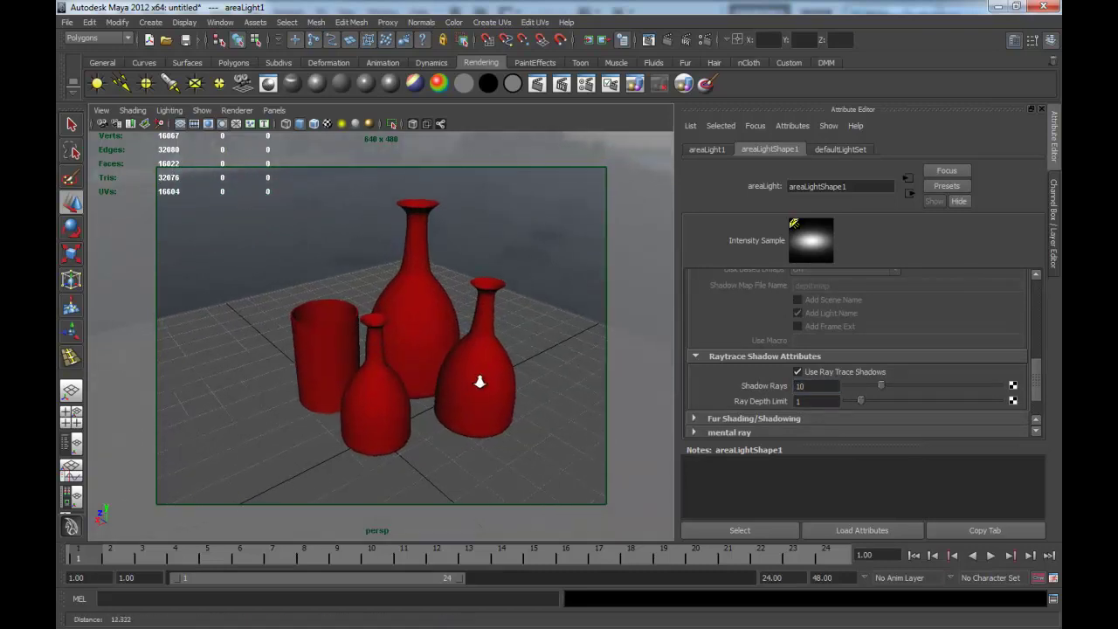
{"action": "left_click_drag", "start_coordinate": [1041, 389], "coordinate": [1038, 302]}
{"action": "double_click", "coordinate": [808, 324]}
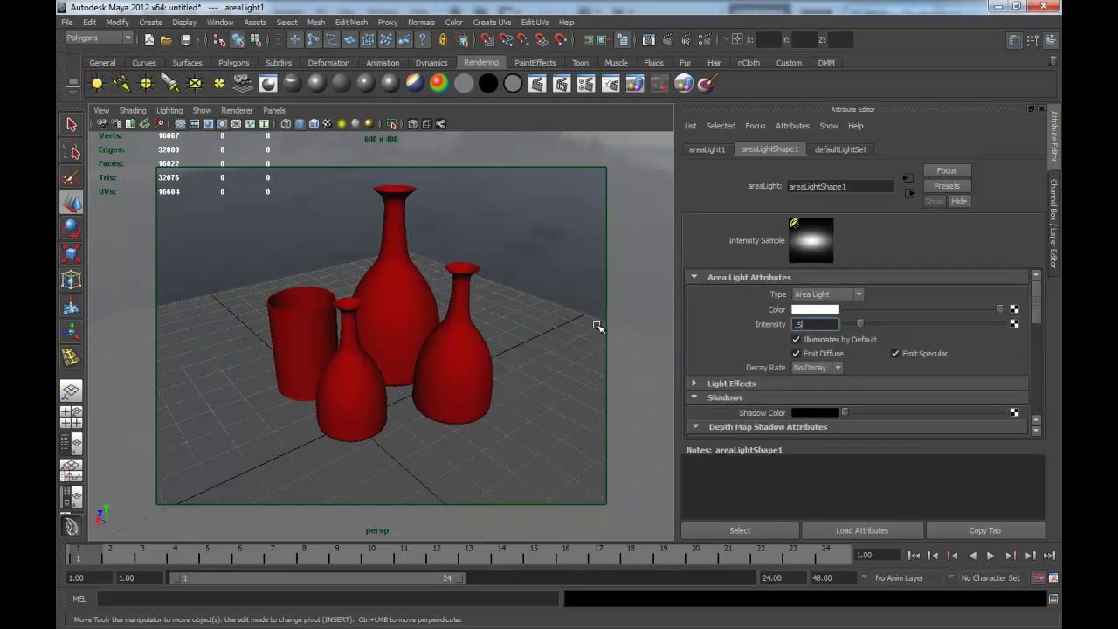
{"action": "key", "text": "Return"}
{"action": "right_click_drag", "start_coordinate": [375, 254], "coordinate": [402, 280], "text": "alt"}
{"action": "mouse_move", "coordinate": [402, 279]}
{"action": "left_mouse_down", "text": "alt"}
{"action": "mouse_move", "coordinate": [405, 305]}
{"action": "mouse_move", "coordinate": [359, 321]}
{"action": "mouse_move", "coordinate": [376, 310]}
{"action": "left_mouse_up", "text": "alt"}
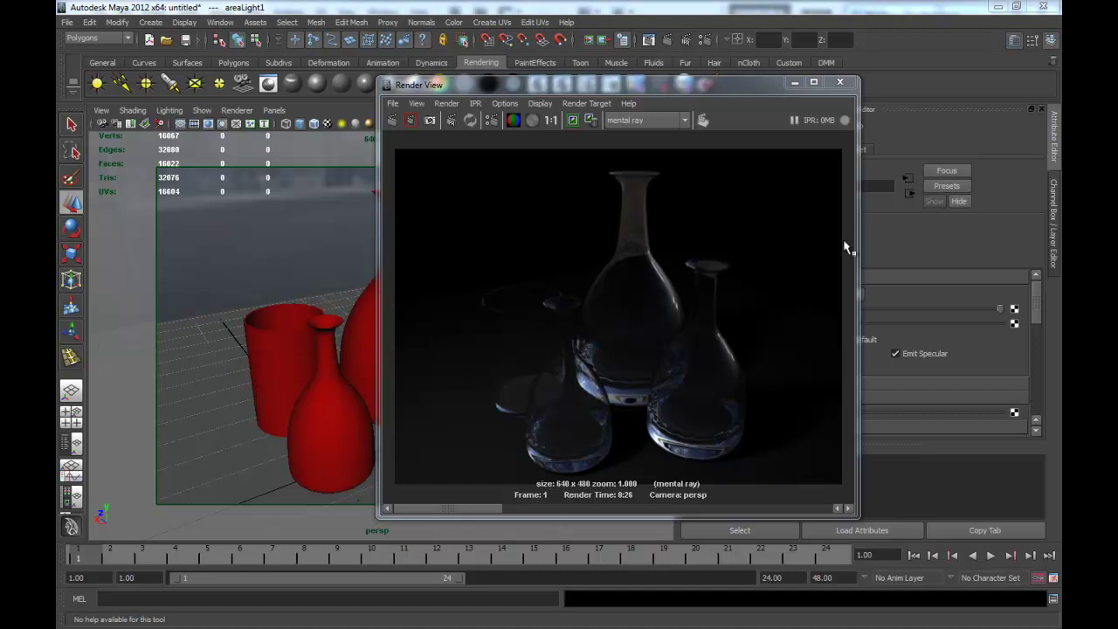
Step: Move the render window aside and compare the render's alpha channel with the full-colour RGB view
{"action": "left_click_drag", "start_coordinate": [719, 84], "coordinate": [761, 80]}
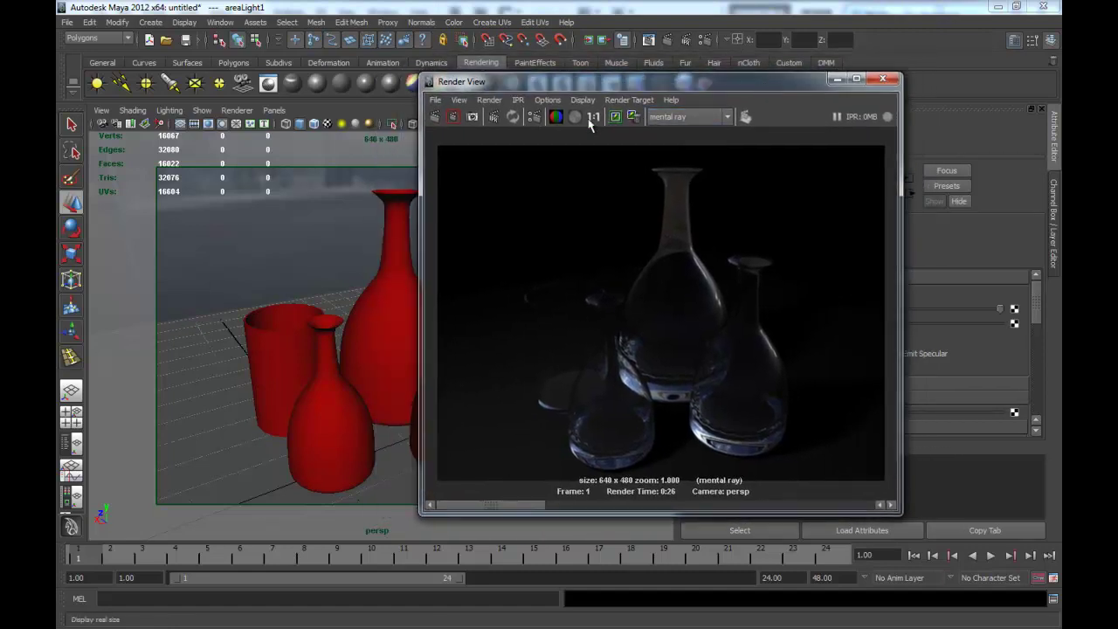
{"action": "left_click", "coordinate": [573, 118]}
{"action": "left_click", "coordinate": [556, 116]}
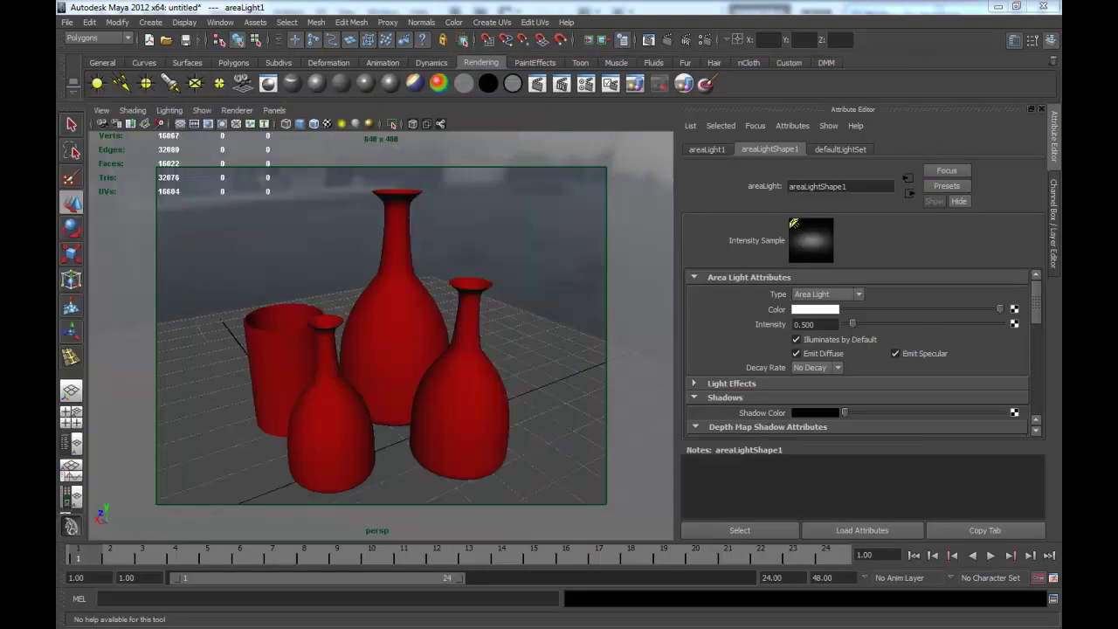
Step: Close the render window and shift-select all three vases, checking them in wireframe
{"action": "left_click", "coordinate": [383, 251]}
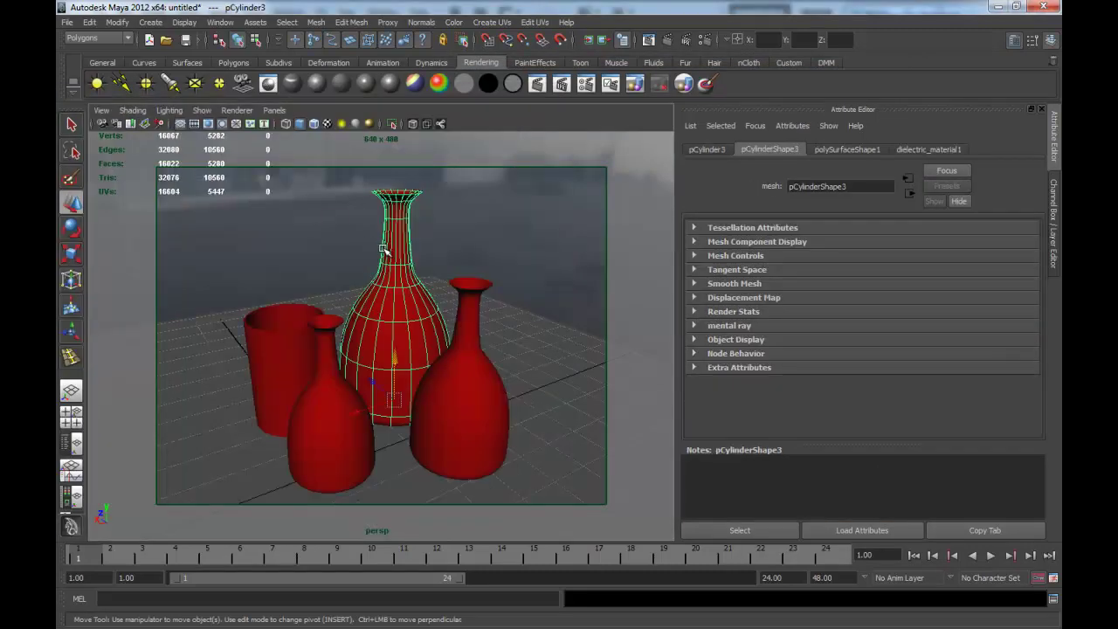
{"action": "left_click", "coordinate": [333, 409], "text": "shift"}
{"action": "left_click", "coordinate": [465, 407], "text": "shift"}
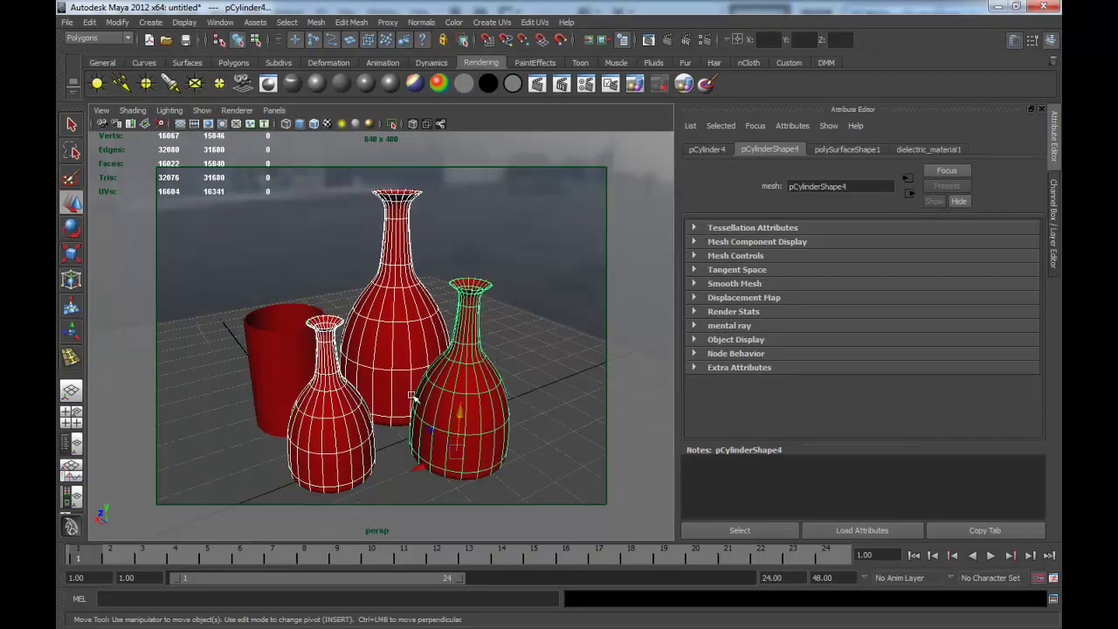
{"action": "key", "text": "4"}
{"action": "mouse_move", "coordinate": [535, 439]}
{"action": "left_mouse_down", "text": "alt"}
{"action": "mouse_move", "coordinate": [445, 443]}
{"action": "mouse_move", "coordinate": [492, 479]}
{"action": "mouse_move", "coordinate": [446, 441]}
{"action": "left_mouse_up", "text": "alt"}
{"action": "key", "text": "5"}
Step: Apply Smooth from the Polygons shelf to the three vases, then deselect them
{"action": "left_click", "coordinate": [233, 62]}
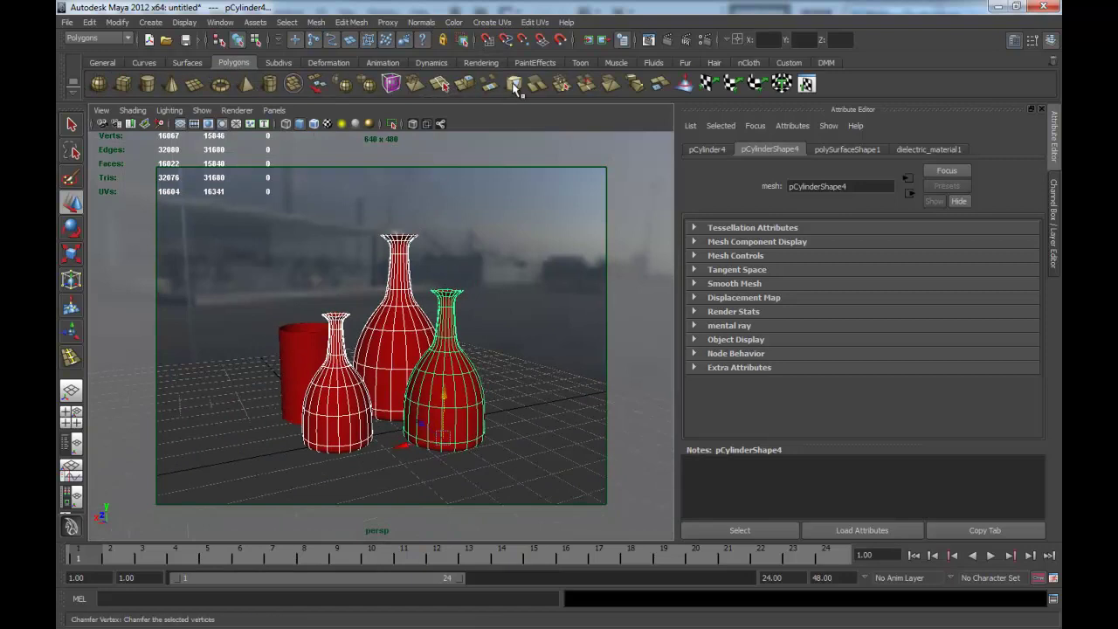
{"action": "left_click", "coordinate": [369, 85]}
{"action": "left_click_drag", "start_coordinate": [418, 297], "coordinate": [425, 313], "text": "alt"}
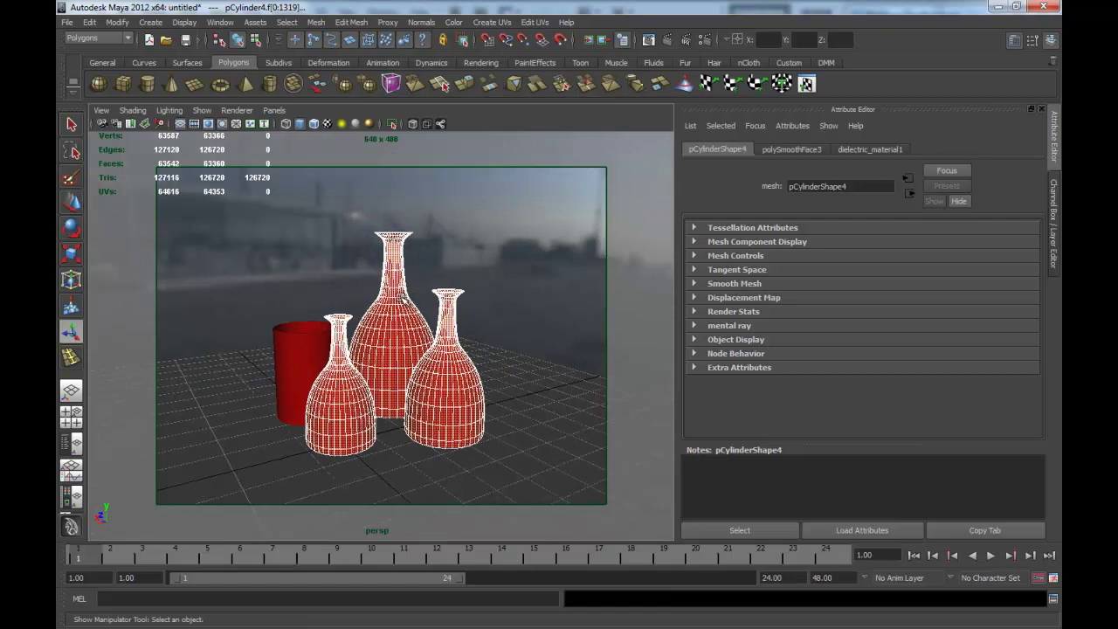
{"action": "left_click", "coordinate": [292, 223]}
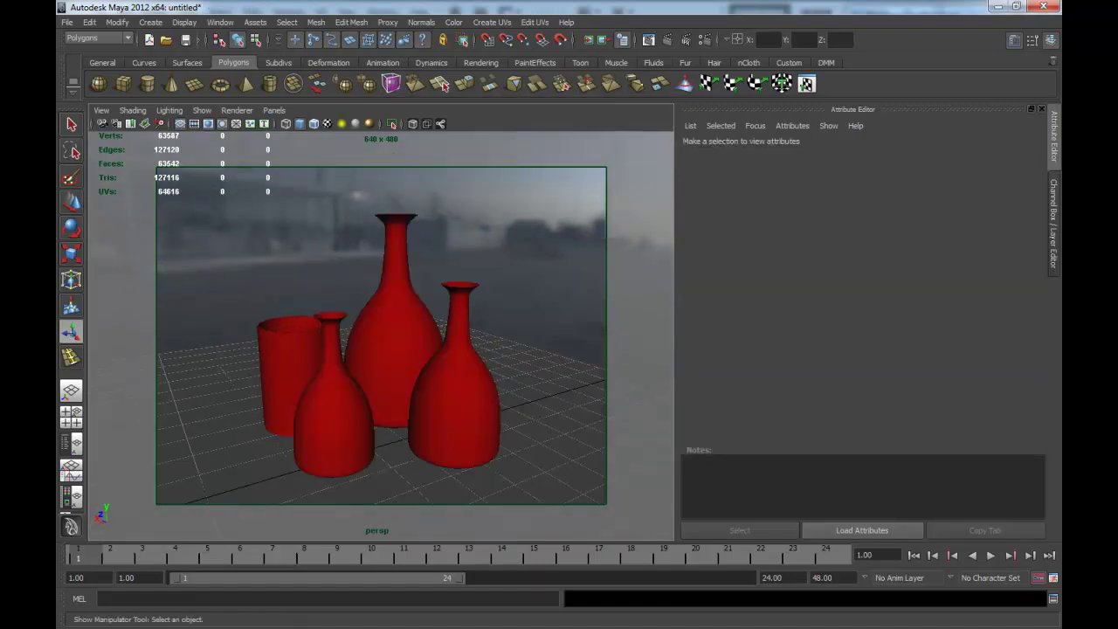
{"action": "left_click", "coordinate": [588, 39]}
Step: Keep the previous image, re-render the smoothed glass vases in mental ray and compare against the stored render
{"action": "left_click", "coordinate": [592, 124]}
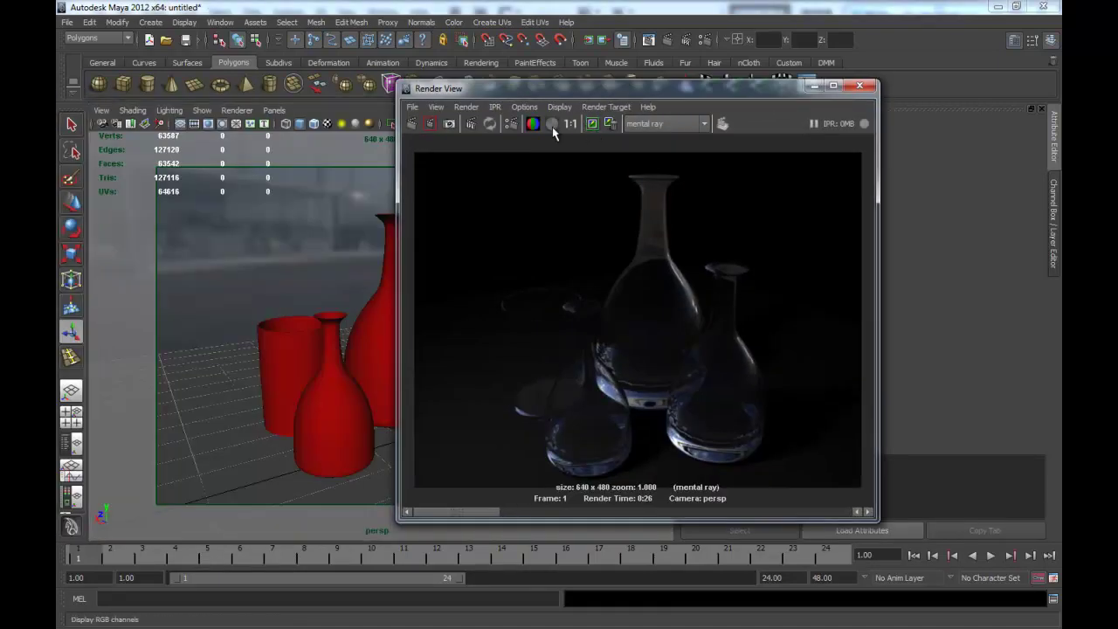
{"action": "left_click", "coordinate": [413, 124]}
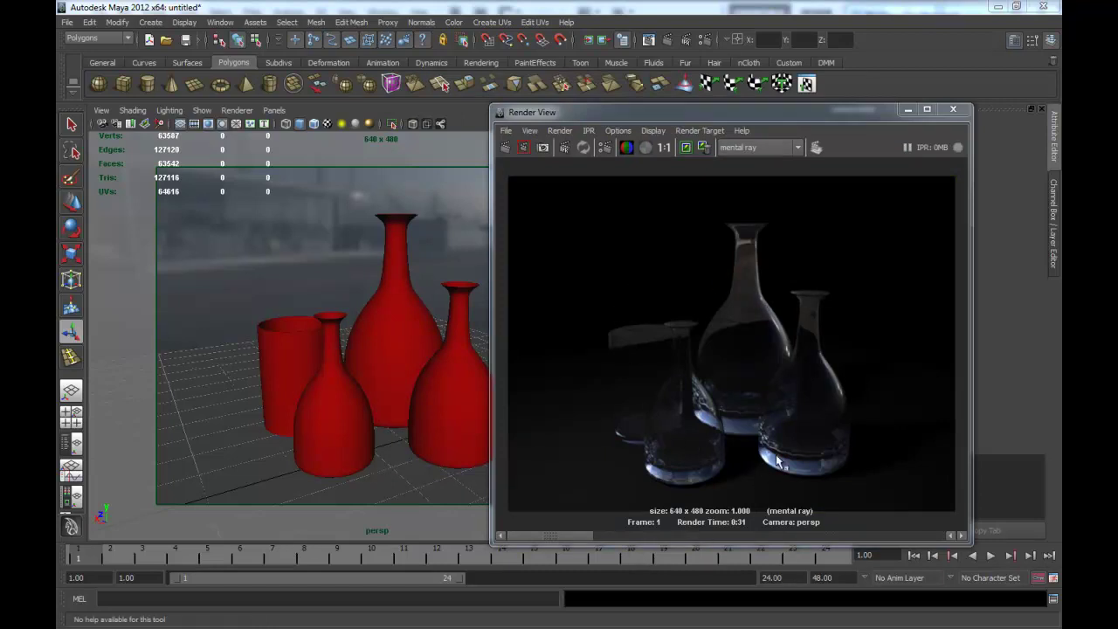
{"action": "mouse_move", "coordinate": [587, 534]}
{"action": "left_mouse_down"}
{"action": "mouse_move", "coordinate": [655, 537]}
{"action": "mouse_move", "coordinate": [584, 547]}
{"action": "mouse_move", "coordinate": [689, 539]}
{"action": "mouse_move", "coordinate": [584, 549]}
{"action": "mouse_move", "coordinate": [752, 536]}
{"action": "mouse_move", "coordinate": [569, 557]}
{"action": "mouse_move", "coordinate": [690, 560]}
{"action": "left_mouse_up"}
{"action": "mouse_move", "coordinate": [604, 563]}
{"action": "left_mouse_down"}
{"action": "mouse_move", "coordinate": [552, 559]}
{"action": "mouse_move", "coordinate": [651, 560]}
{"action": "mouse_move", "coordinate": [561, 564]}
{"action": "mouse_move", "coordinate": [650, 563]}
{"action": "mouse_move", "coordinate": [583, 569]}
{"action": "left_mouse_up"}
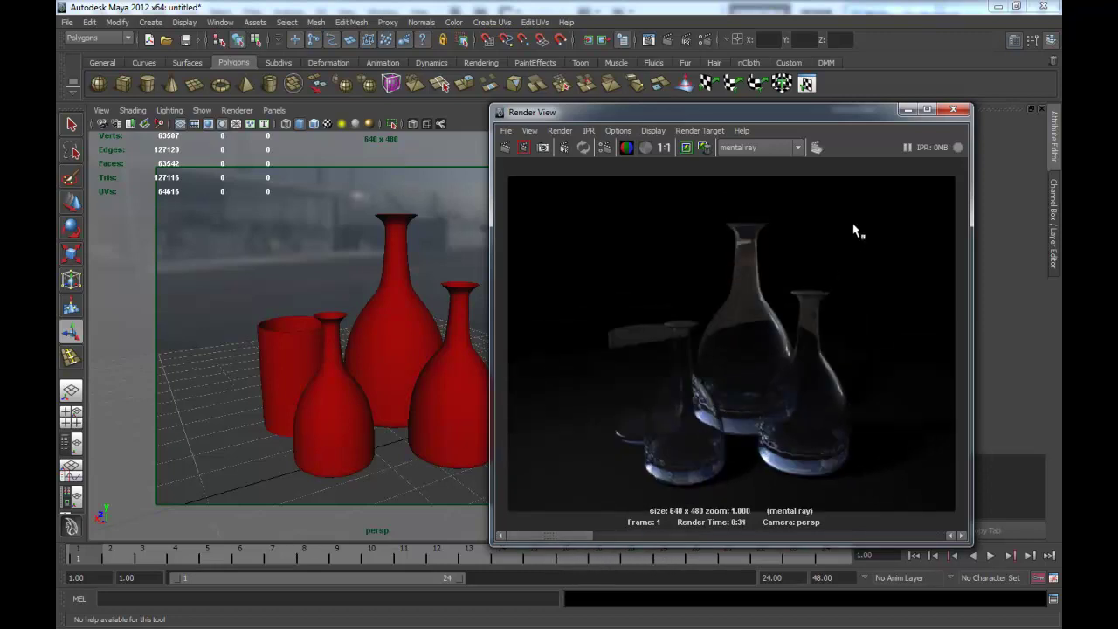